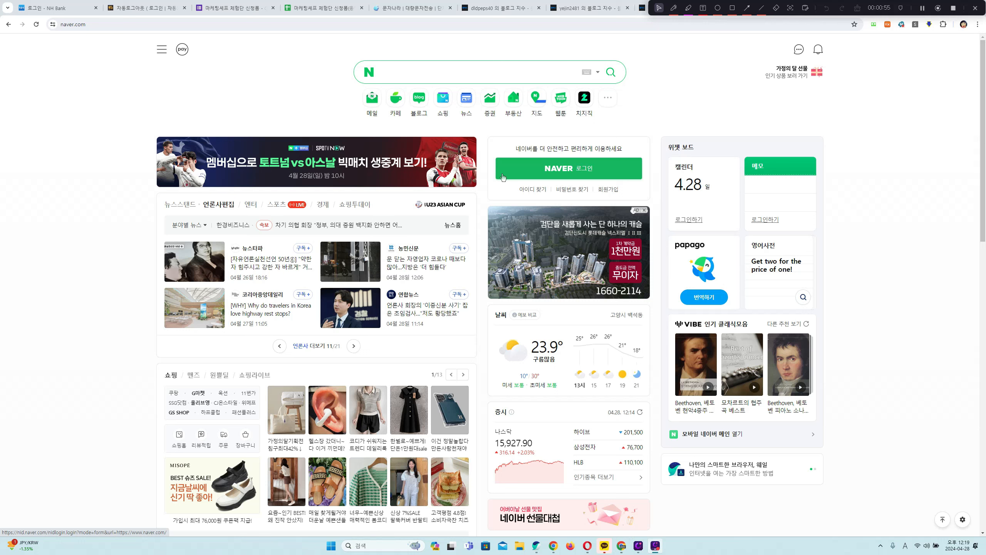
# Sign in to Naver with the saved account credentials, with the stay-signed-in option turned on.
pyautogui.click(563, 175)
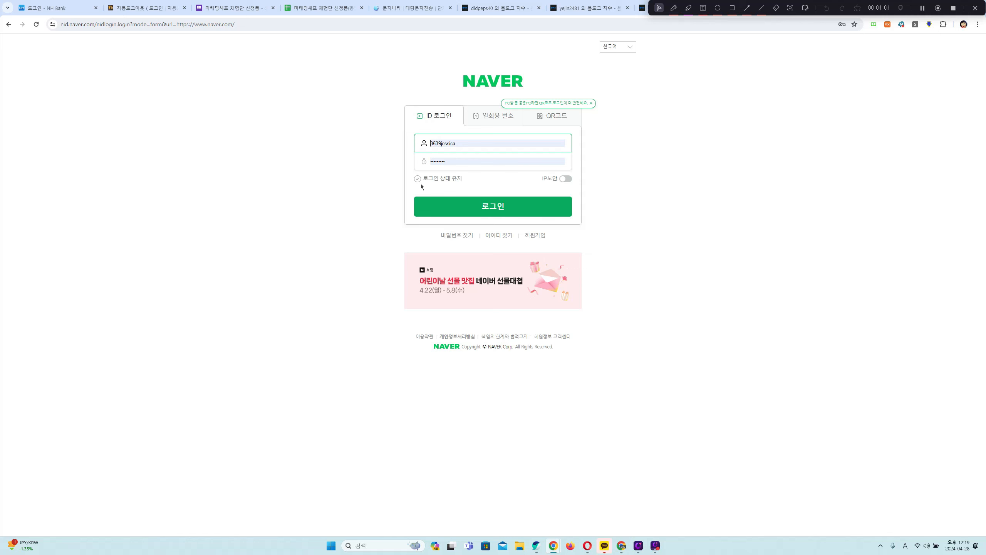
pyautogui.click(417, 178)
pyautogui.click(480, 204)
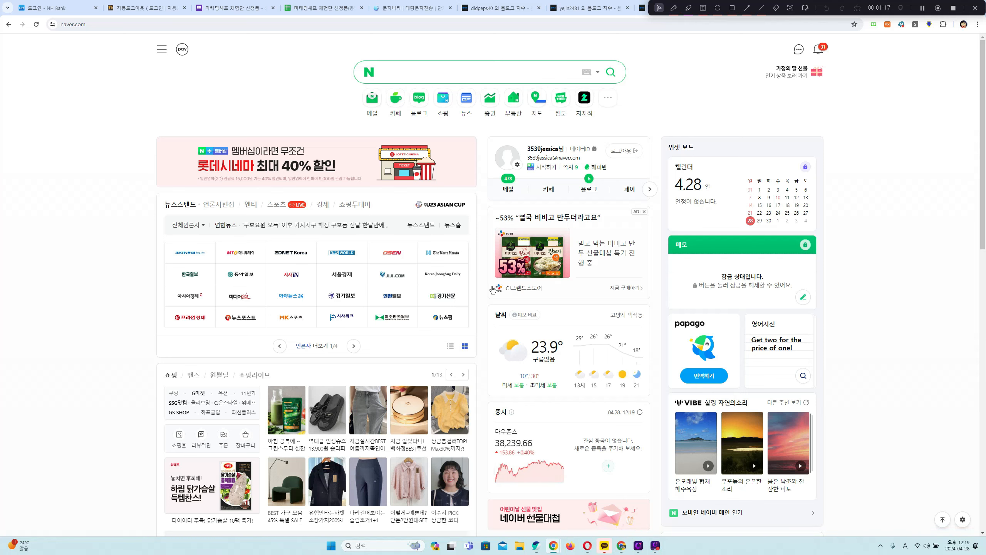
# Open SmartPlace through the 지역업체 등록 link and go to the management page of 헤이리 낙지생각.
pyautogui.scroll(-10, 493, 289)
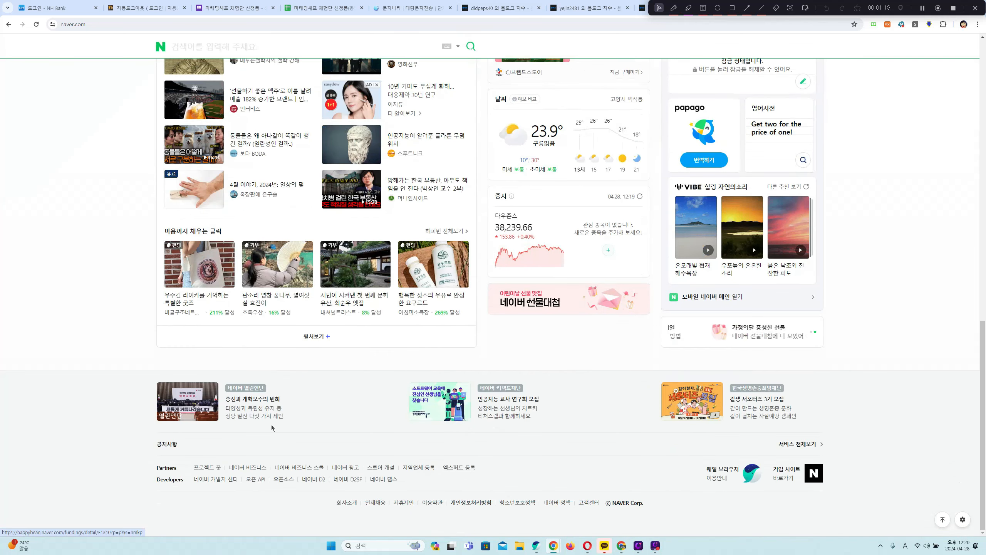
pyautogui.doubleClick(413, 474)
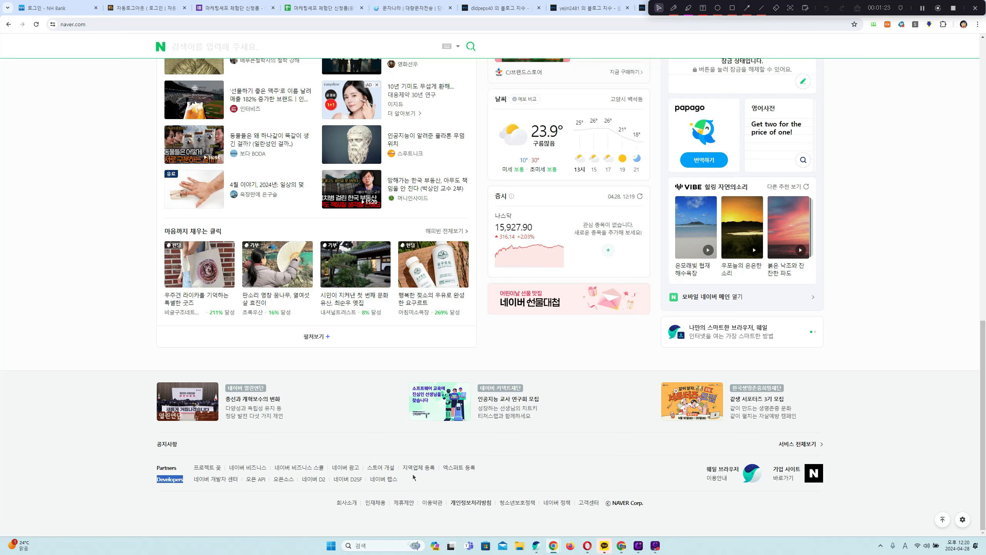
pyautogui.click(413, 471)
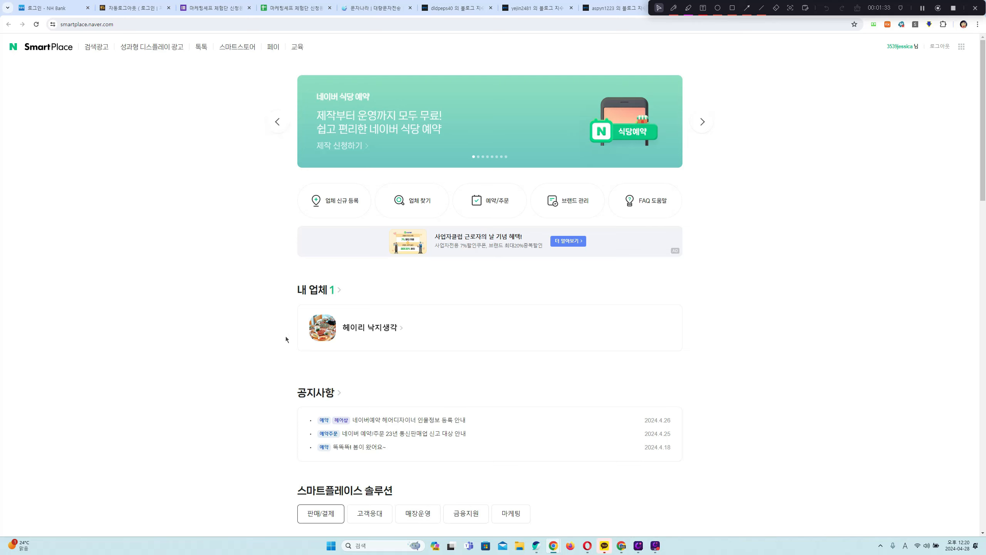
pyautogui.click(327, 327)
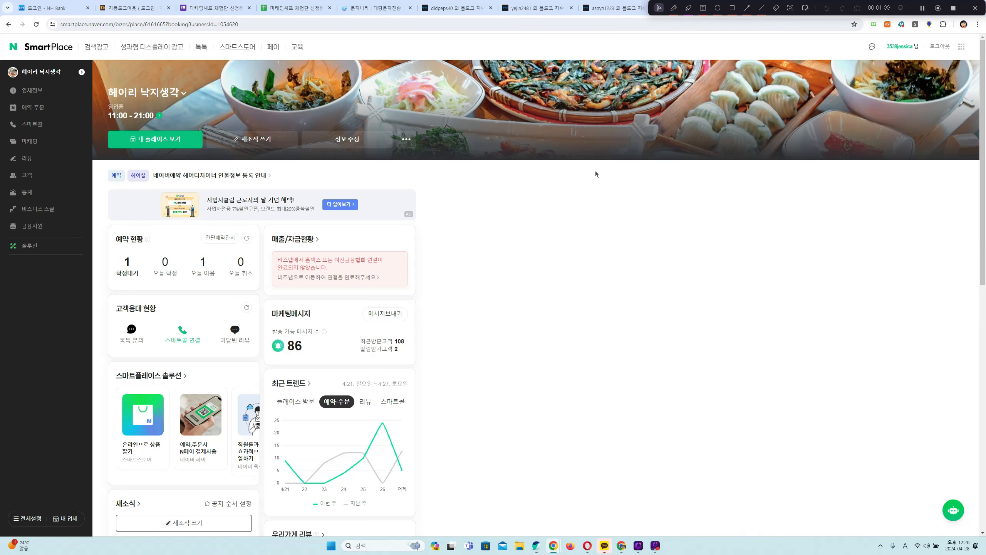
pyautogui.click(595, 170)
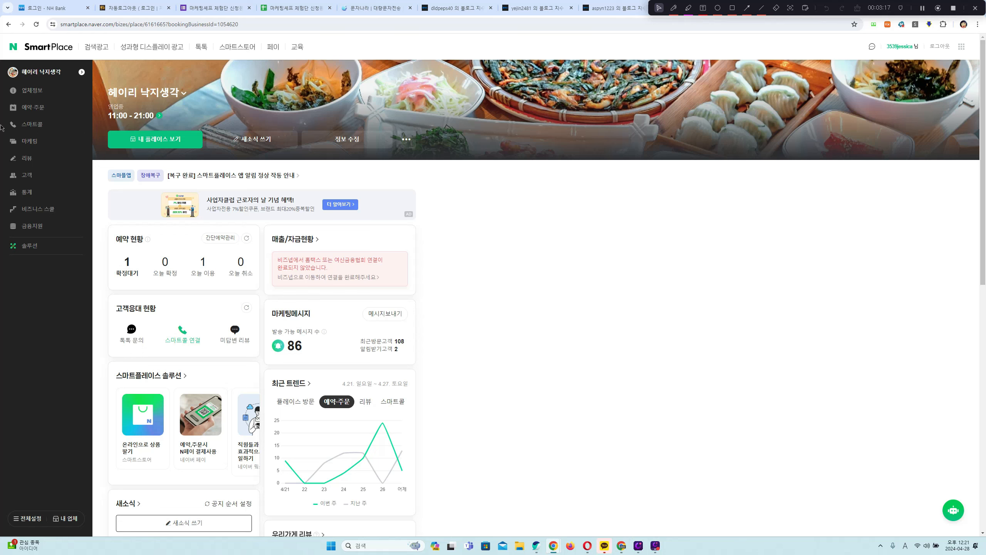
# Open the statistics report and go back week by week to 18–24 March 2024.
pyautogui.click(24, 193)
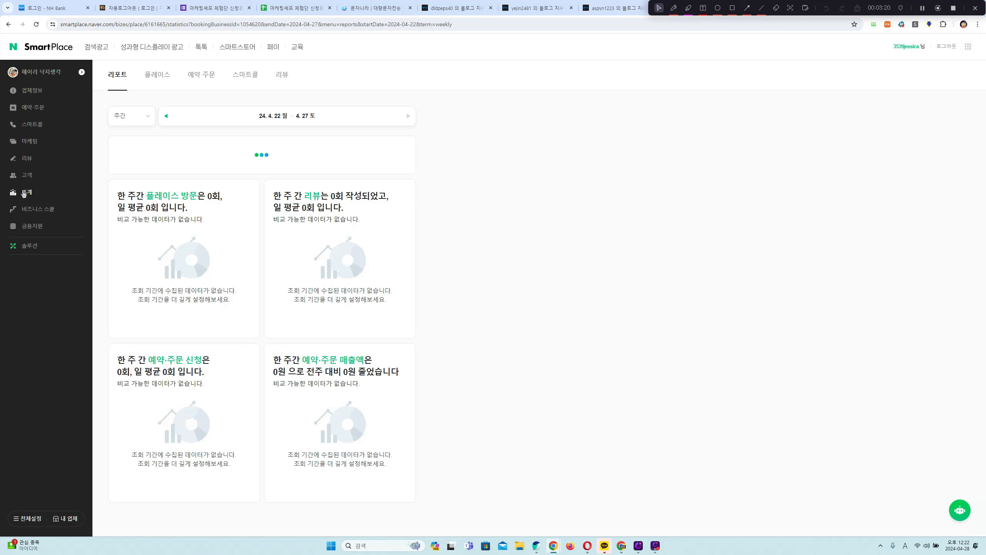
pyautogui.click(166, 116)
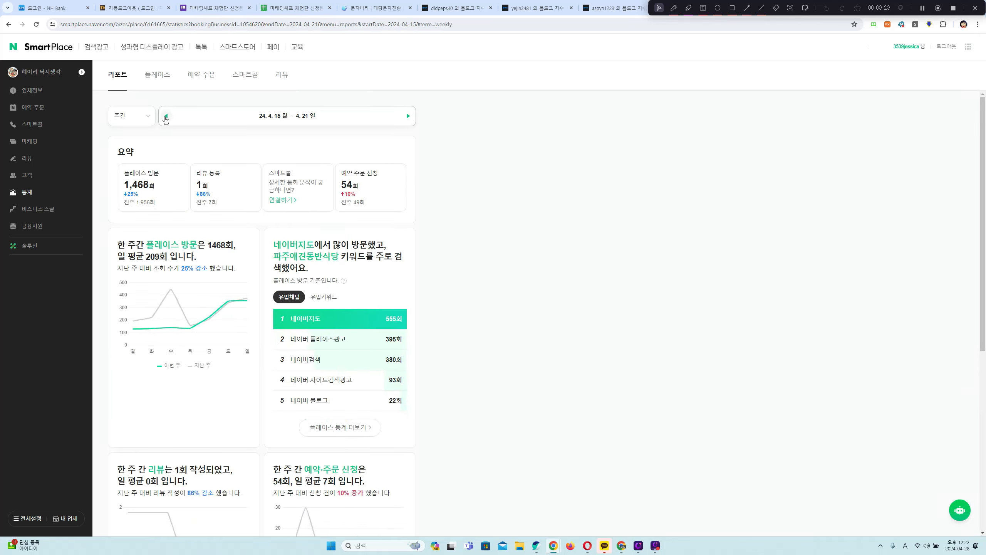
pyautogui.click(166, 116)
pyautogui.click(165, 116)
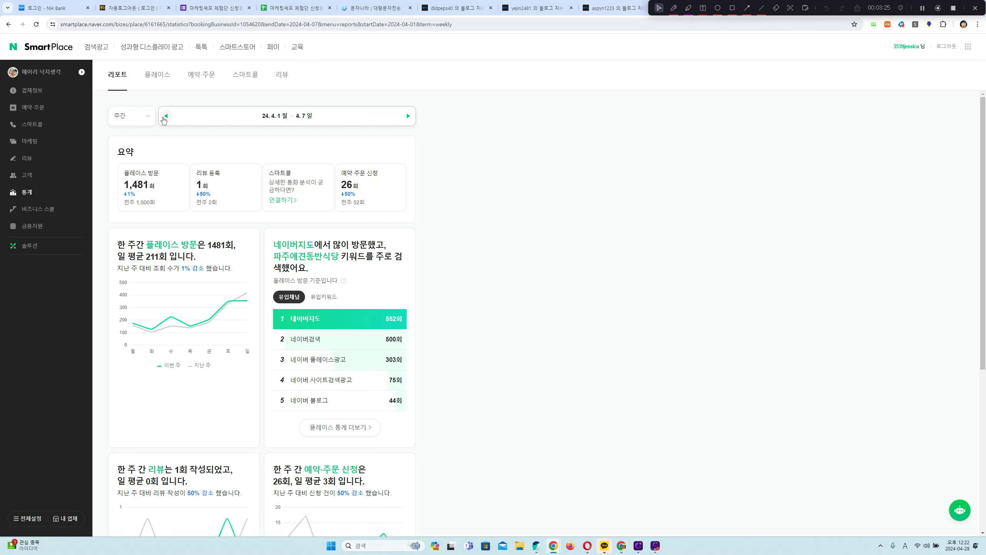
pyautogui.click(165, 117)
pyautogui.click(165, 116)
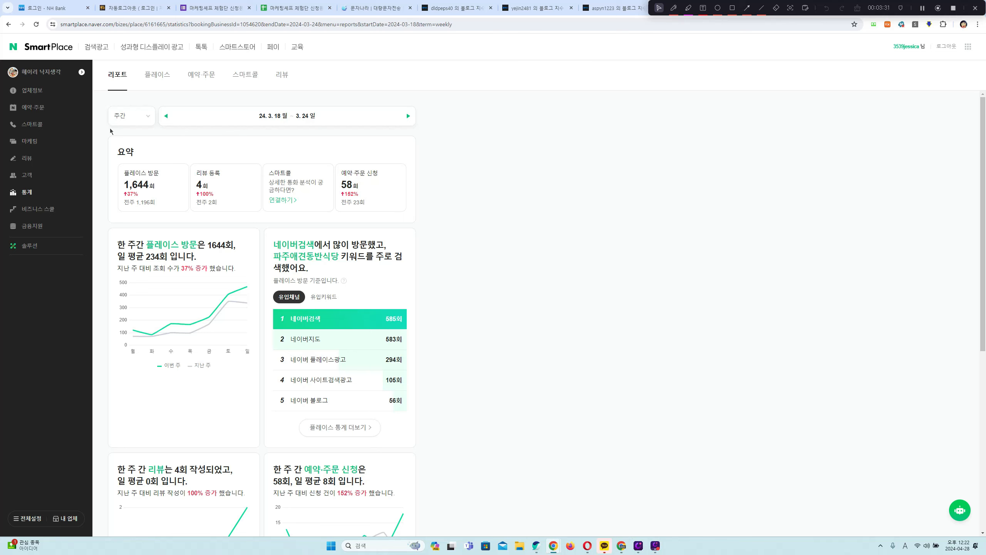
# Compare the weekly reports for 18–24 March and 25–31 March 2024, ending on the later week.
pyautogui.click(408, 116)
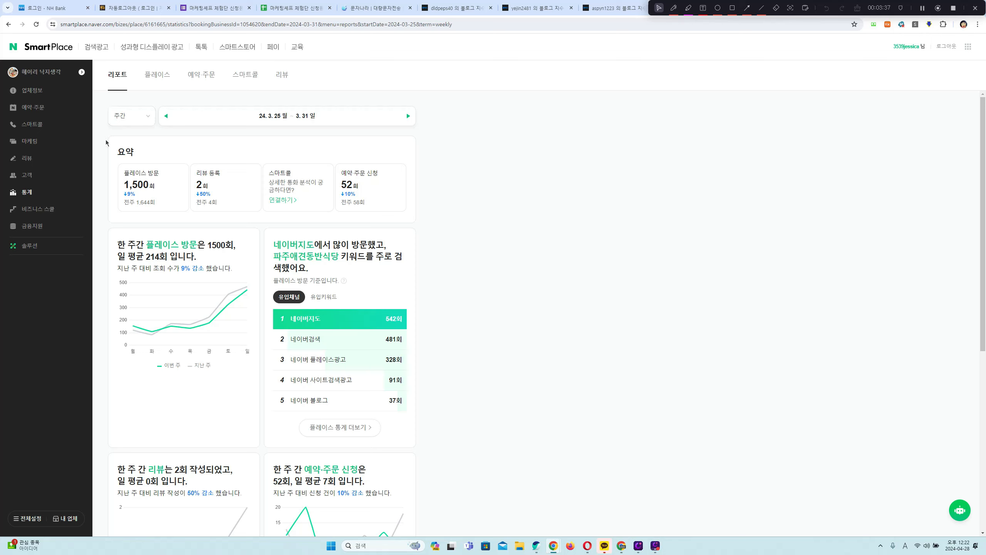
pyautogui.click(165, 117)
pyautogui.click(408, 115)
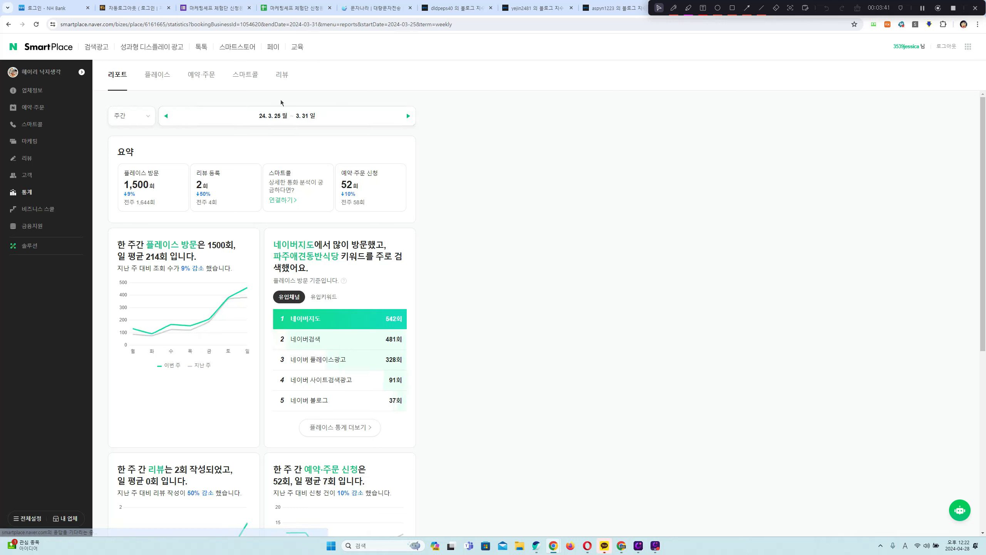
# Go back through the earlier weekly reports to 12–18 February 2024.
pyautogui.click(166, 119)
pyautogui.click(166, 120)
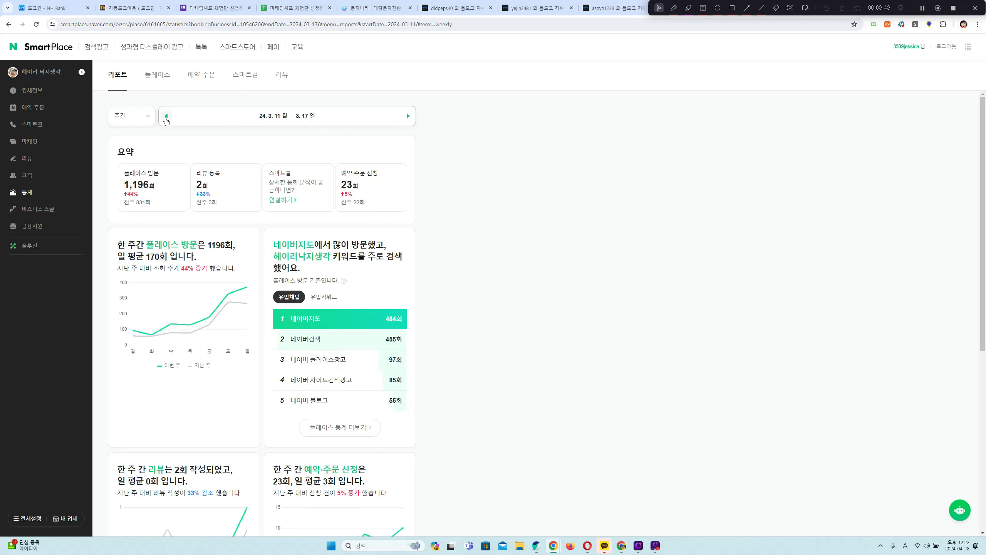
pyautogui.click(166, 120)
pyautogui.click(166, 120)
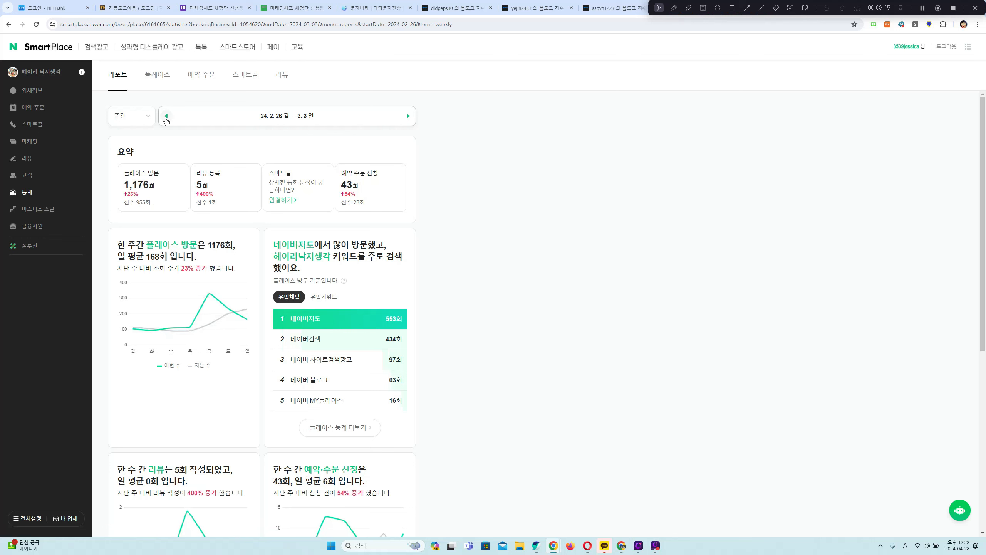
pyautogui.click(166, 120)
pyautogui.click(166, 120)
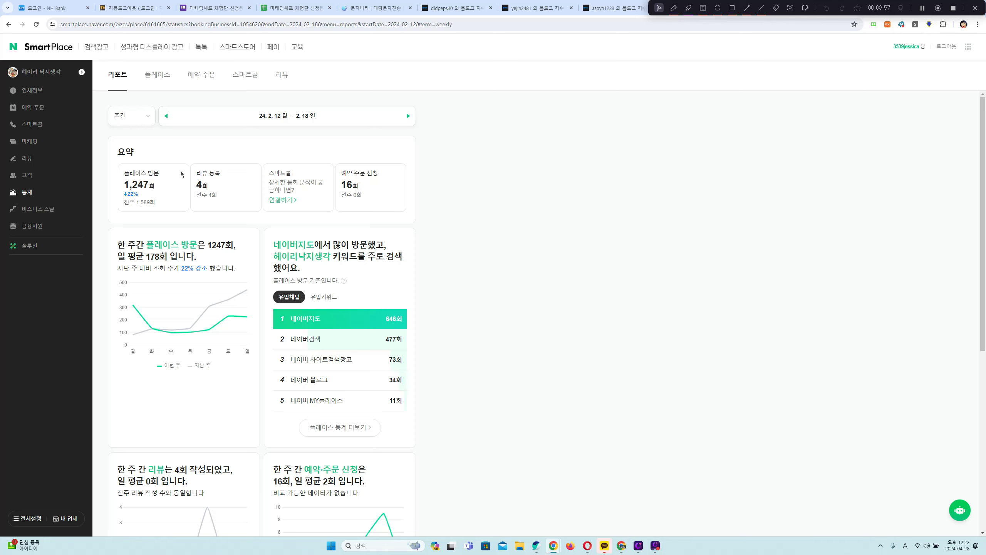
# Show the report for 19–25 February 2024 and circle the place visits figure in red.
pyautogui.click(408, 115)
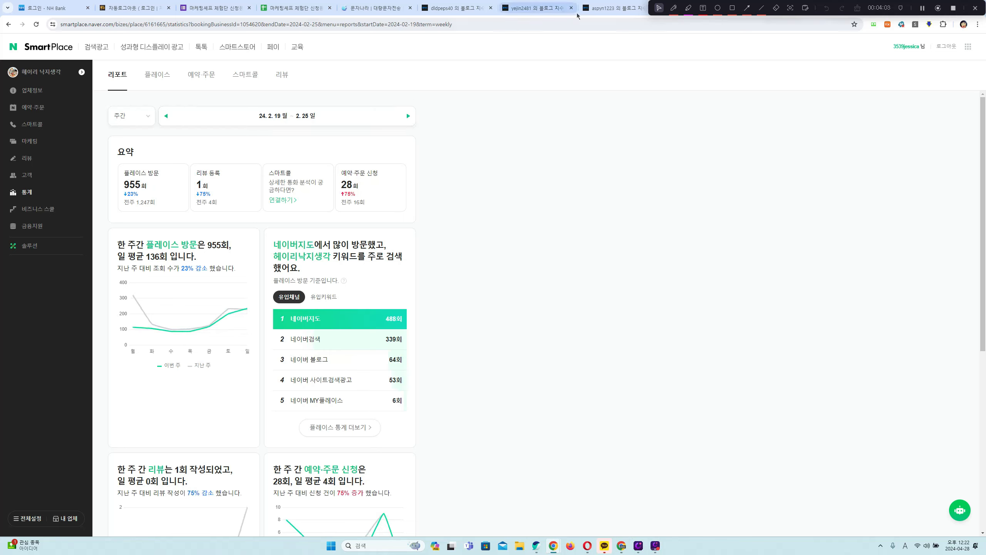
pyautogui.click(674, 8)
pyautogui.moveTo(155, 223)
pyautogui.mouseDown()
pyautogui.moveTo(157, 147)
pyautogui.moveTo(162, 206)
pyautogui.moveTo(147, 212)
pyautogui.mouseUp()
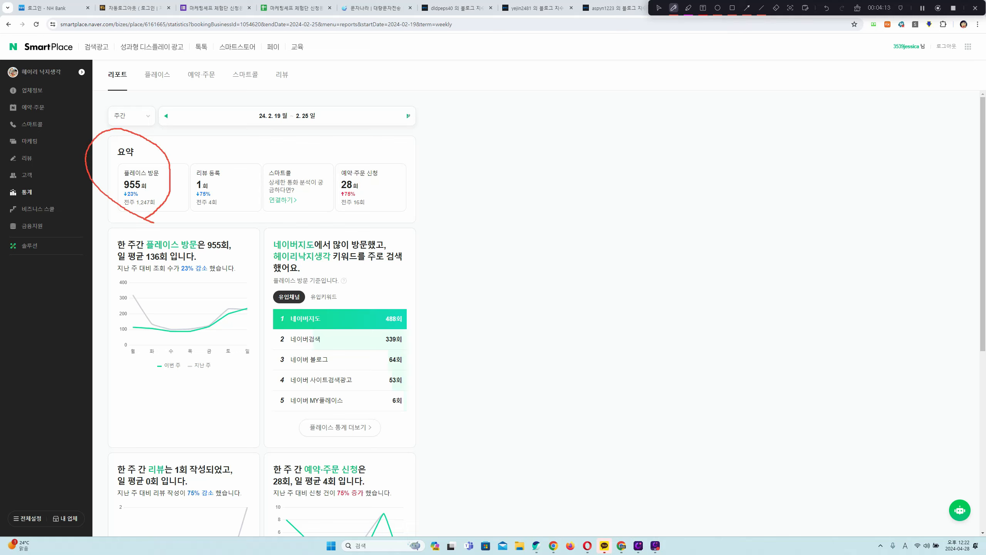
pyautogui.click(676, 11)
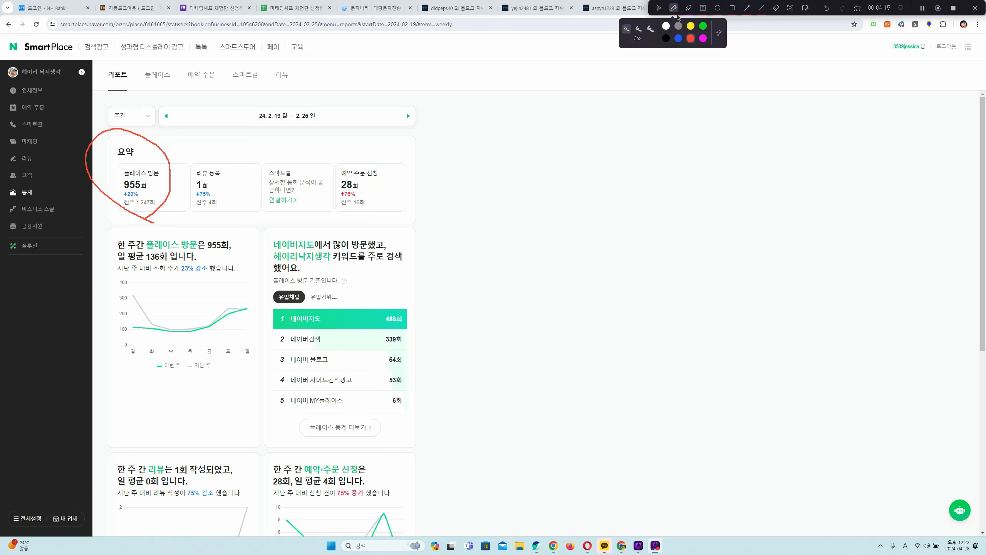
pyautogui.click(676, 11)
pyautogui.click(677, 13)
pyautogui.click(409, 122)
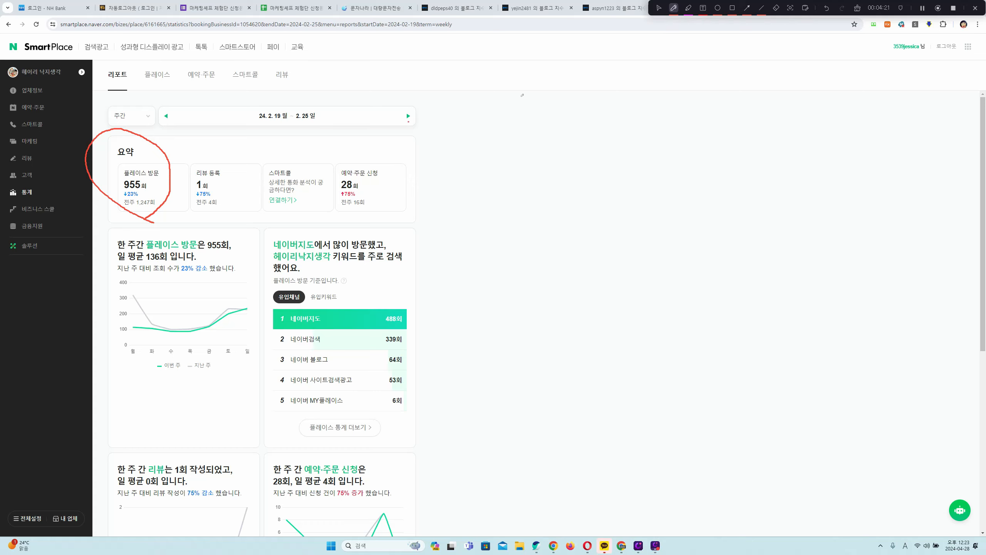
pyautogui.click(674, 9)
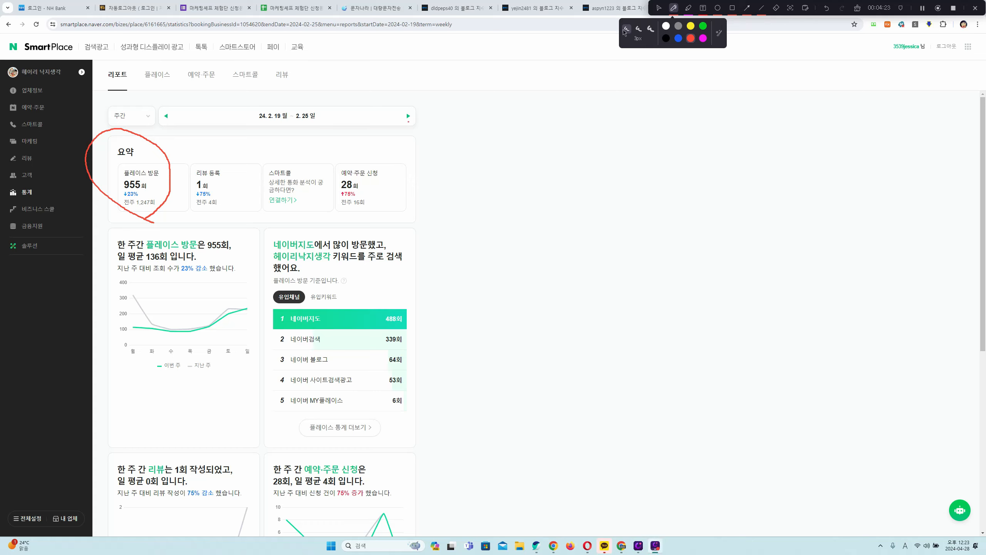
pyautogui.click(667, 38)
pyautogui.click(674, 77)
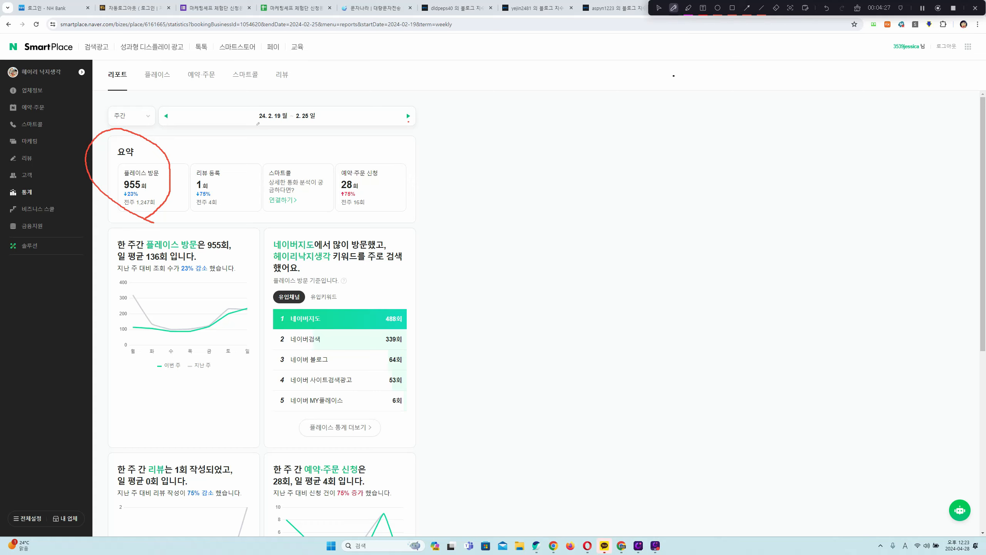
# Switch from the pen back to the pointer and advance the weekly report to 18–24 March 2024.
pyautogui.click(658, 9)
pyautogui.click(408, 116)
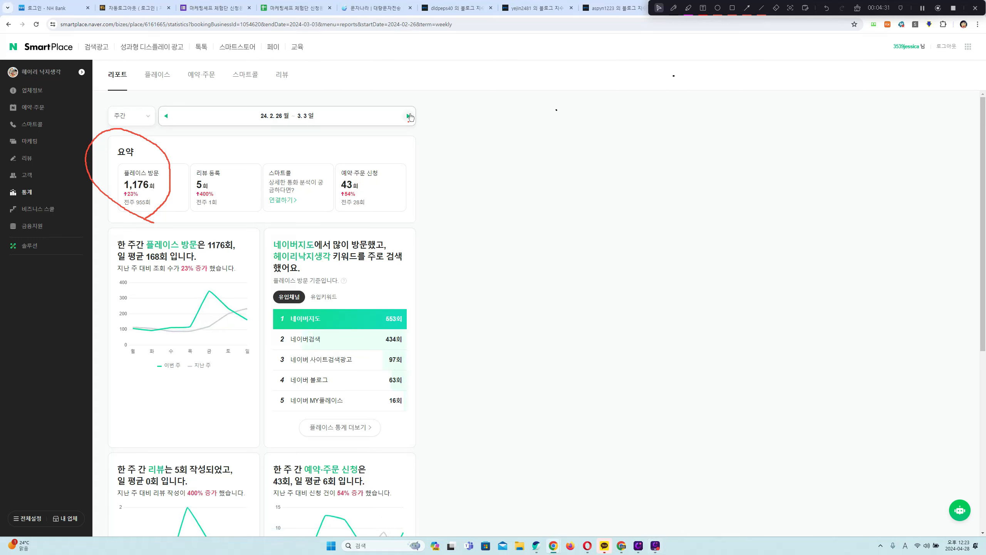
pyautogui.click(409, 116)
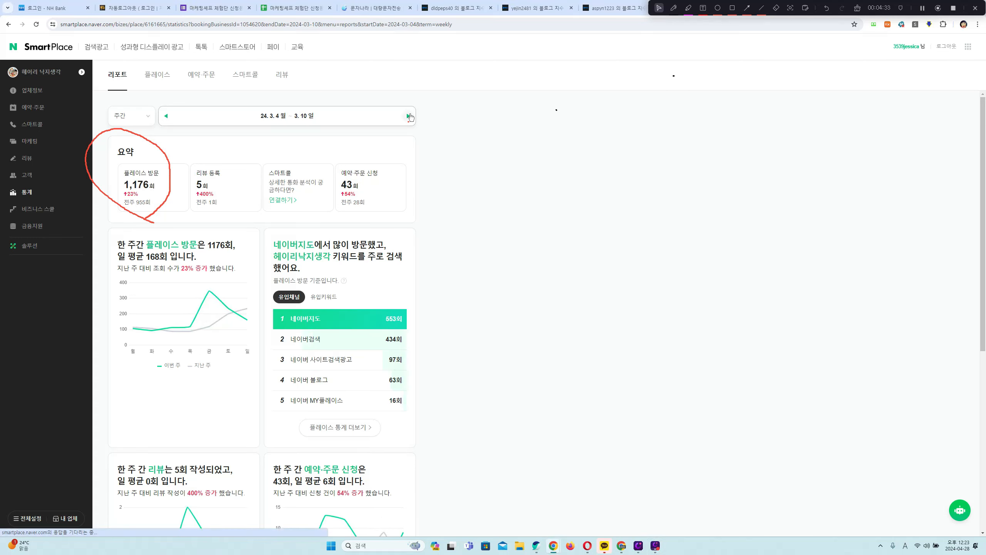
pyautogui.click(408, 116)
pyautogui.click(409, 116)
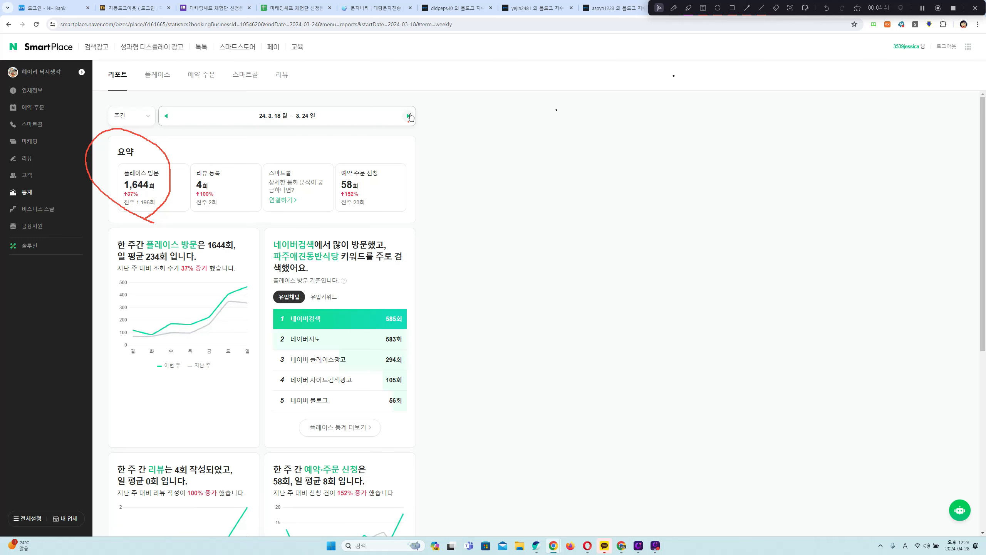
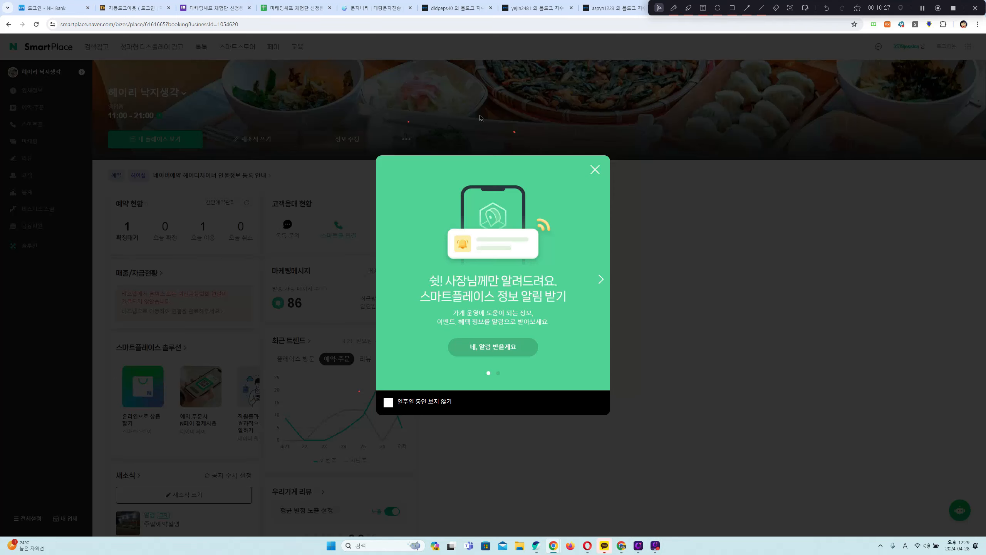
# Dismiss the alert pop-up, open the restaurant's public place page on Naver Map and close its campaign notice.
pyautogui.click(595, 170)
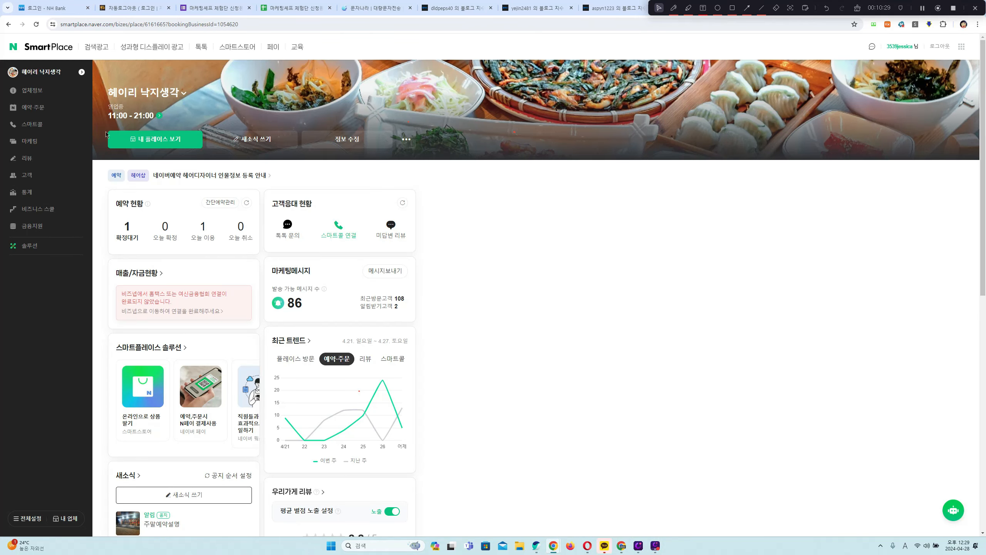
pyautogui.click(158, 143)
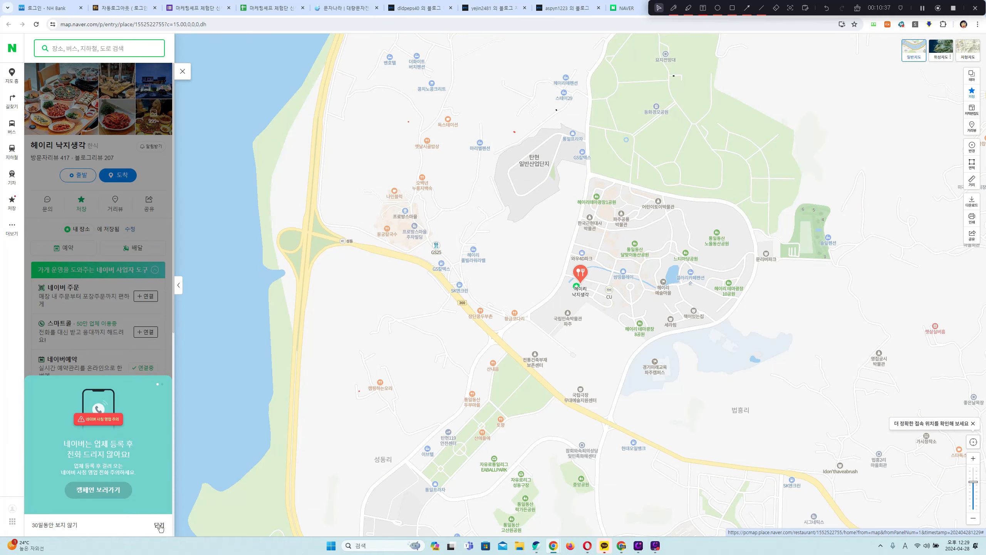
pyautogui.click(158, 525)
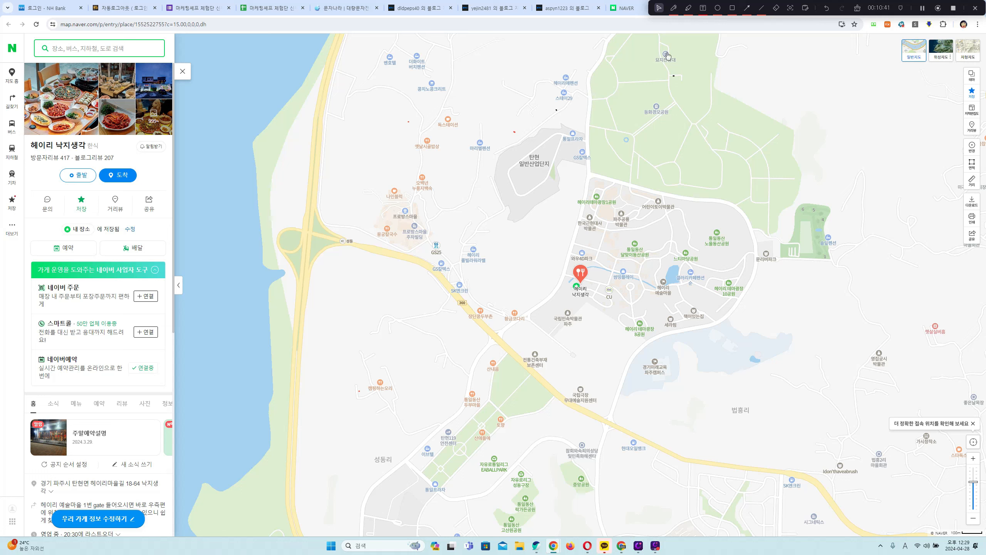
# Draw a large red circle on the map around the area surrounding the restaurant's marker.
pyautogui.click(673, 7)
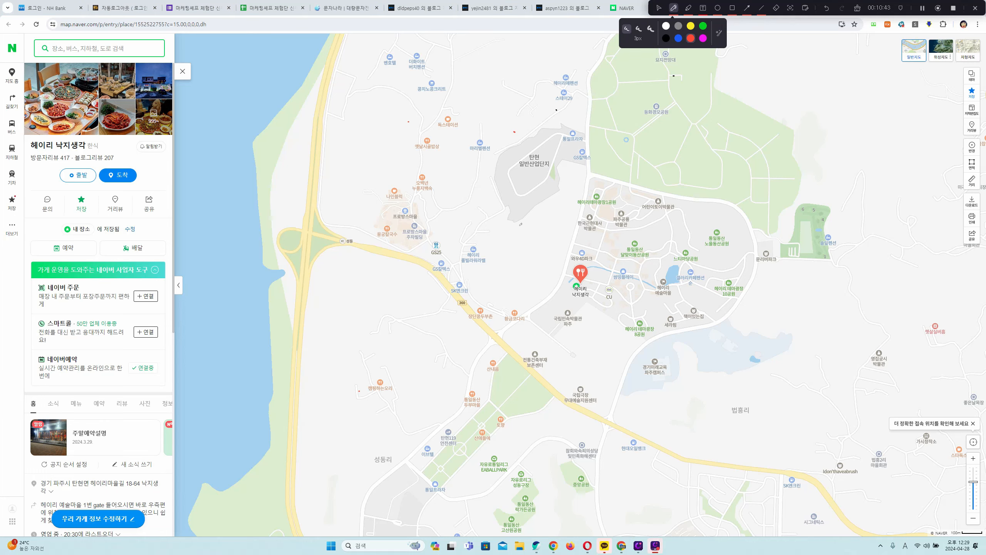
pyautogui.moveTo(525, 172)
pyautogui.mouseDown()
pyautogui.moveTo(597, 155)
pyautogui.moveTo(769, 269)
pyautogui.moveTo(553, 434)
pyautogui.moveTo(434, 219)
pyautogui.moveTo(521, 175)
pyautogui.mouseUp()
pyautogui.click(658, 7)
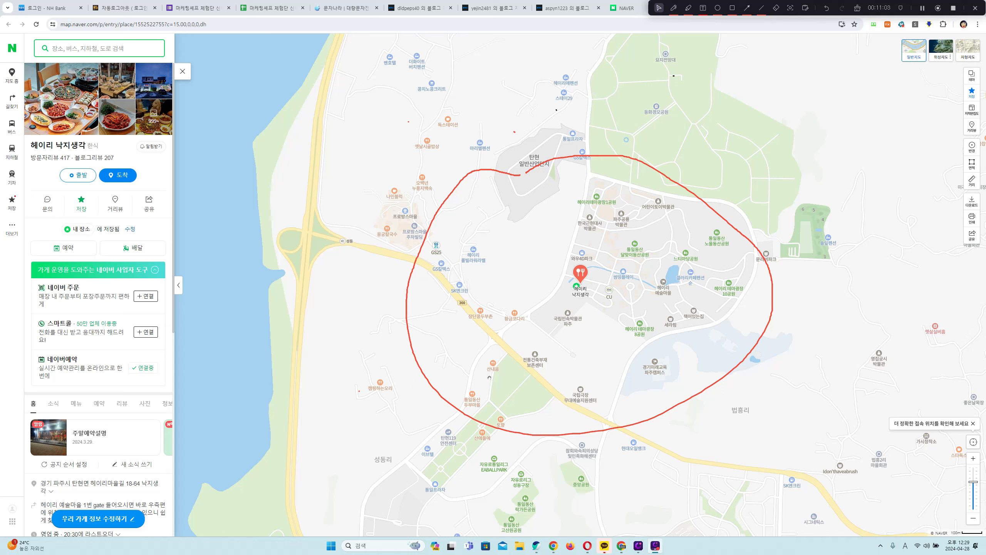
# Enlarge the first photo in the restaurant's gallery and erase all the pen annotations from the screen.
pyautogui.click(75, 108)
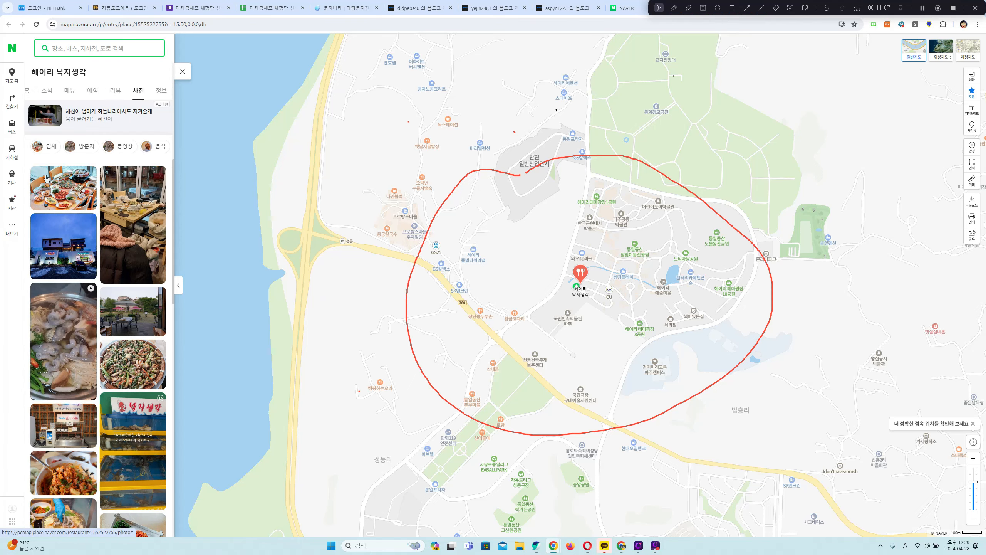
pyautogui.click(47, 178)
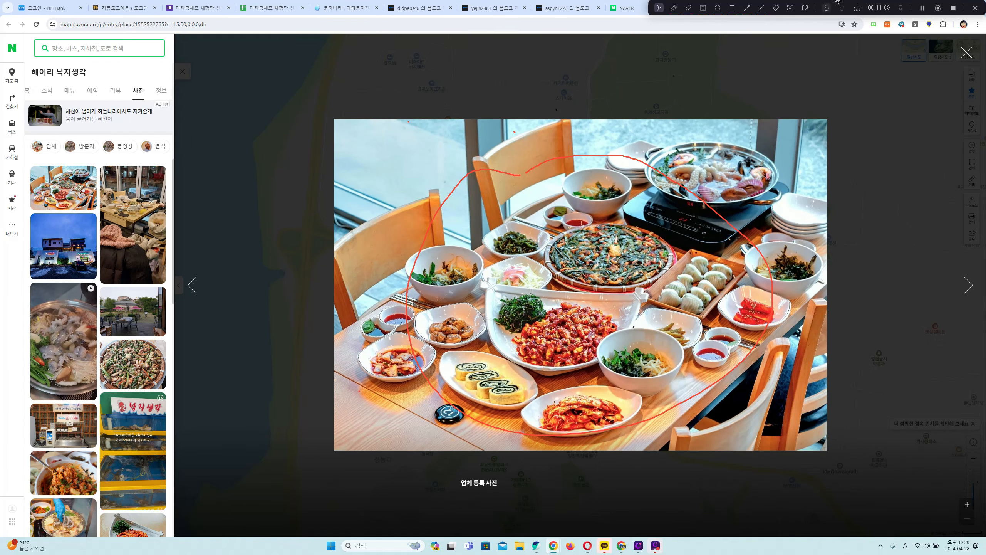
pyautogui.click(776, 7)
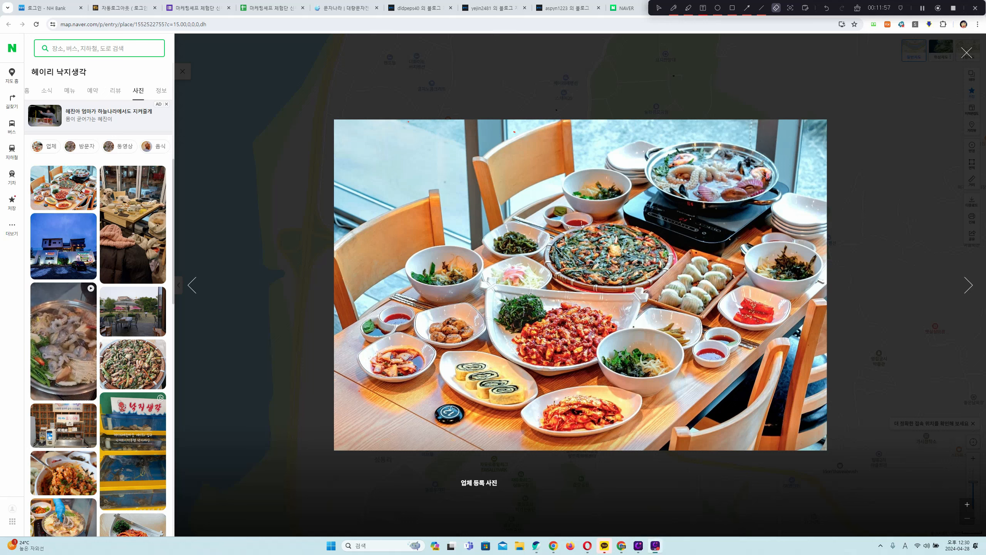
pyautogui.click(659, 8)
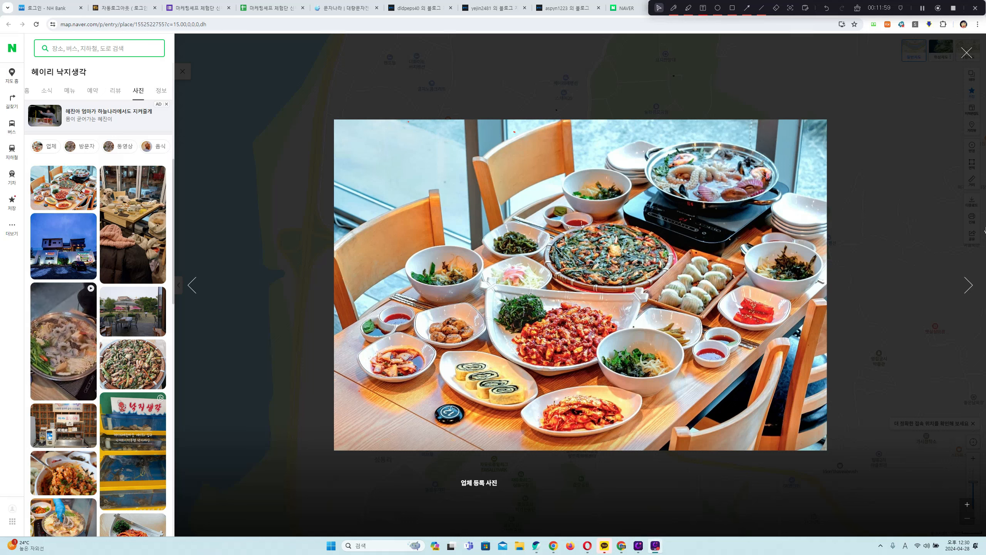
# Browse forward through the enlarged restaurant photos, from the table setting to the gloved hand adding octopus to the hot pot.
pyautogui.click(969, 286)
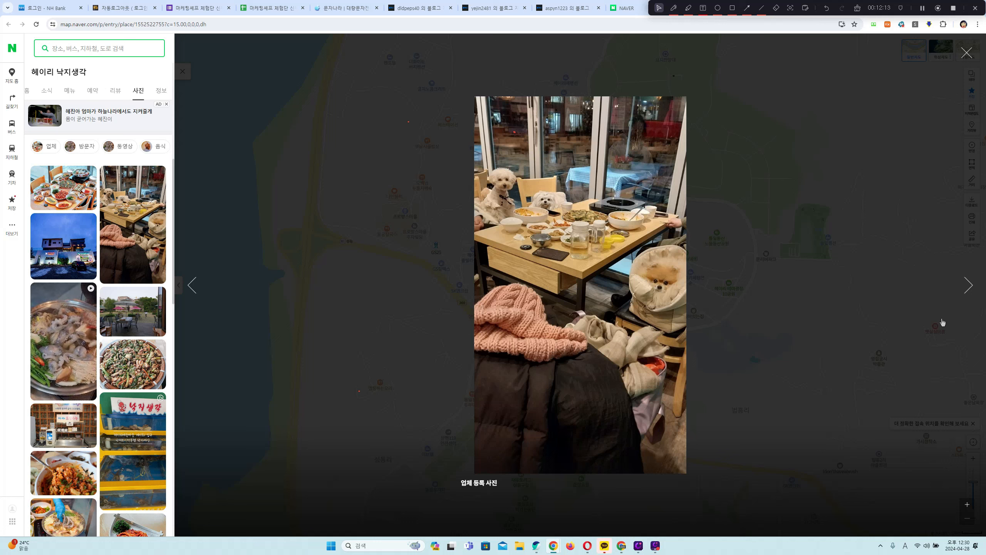
pyautogui.click(969, 294)
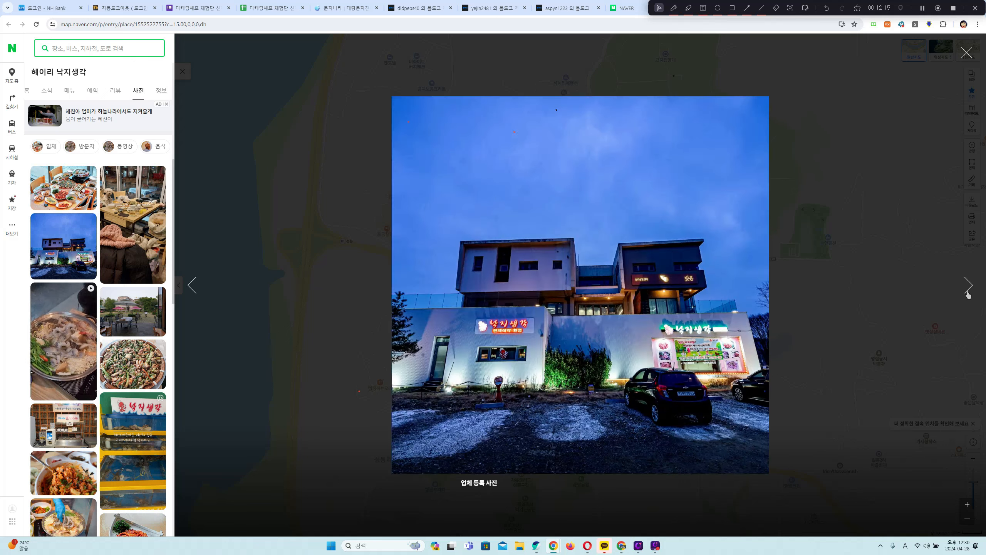
pyautogui.click(968, 286)
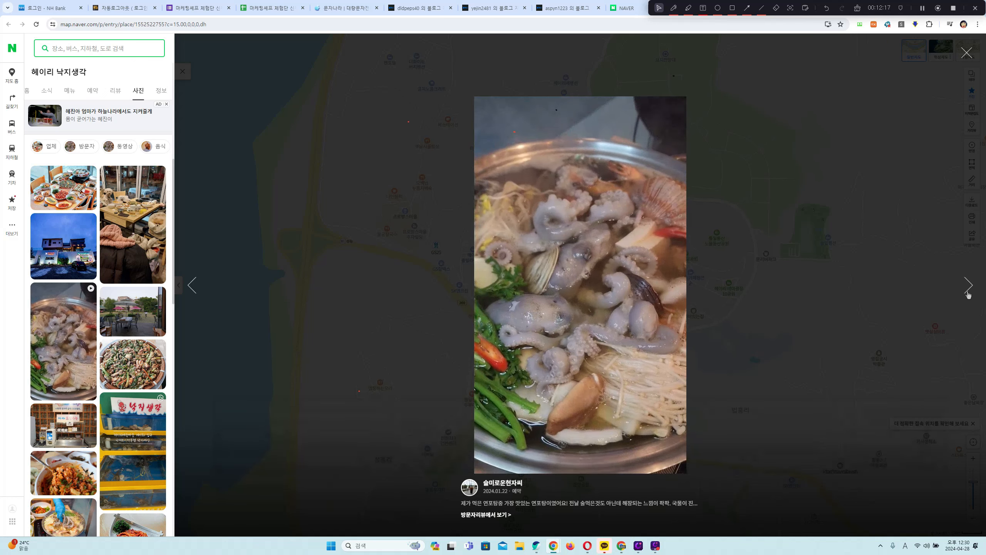
pyautogui.click(968, 286)
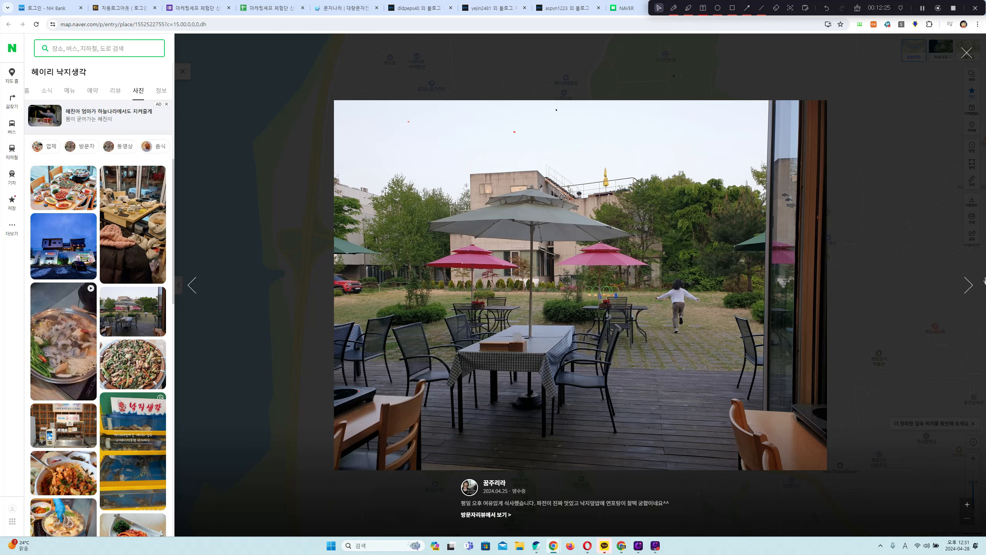
pyautogui.click(969, 287)
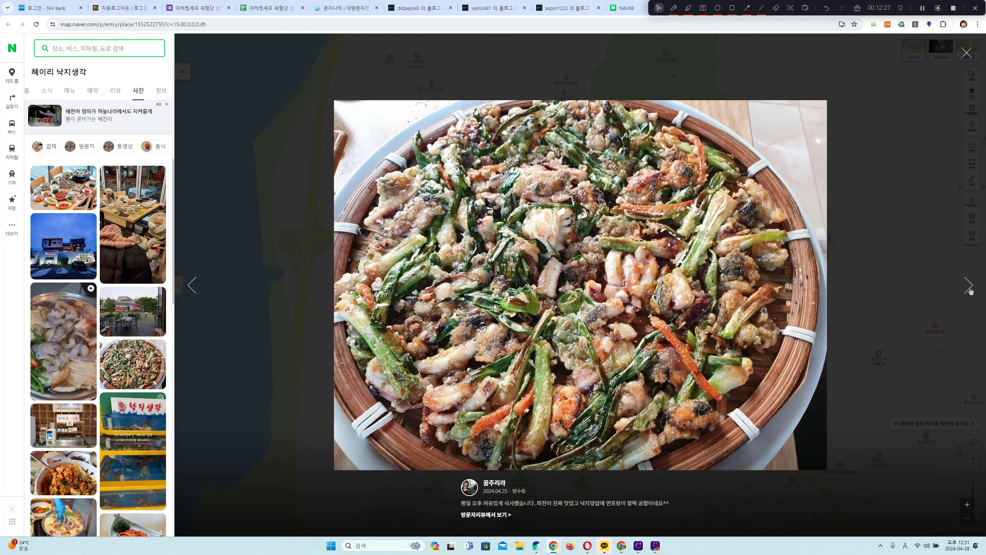
pyautogui.click(969, 288)
pyautogui.click(969, 288)
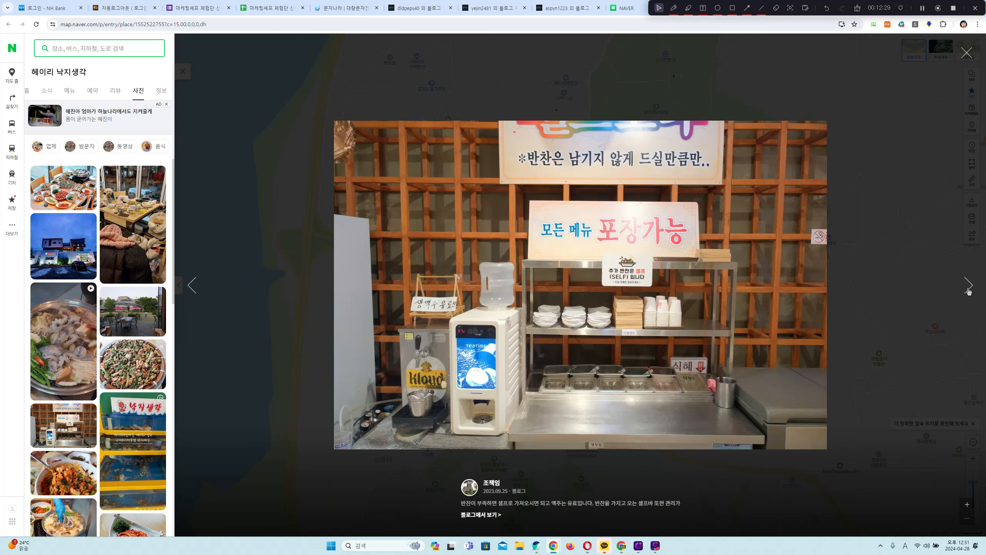
pyautogui.click(969, 287)
pyautogui.click(969, 287)
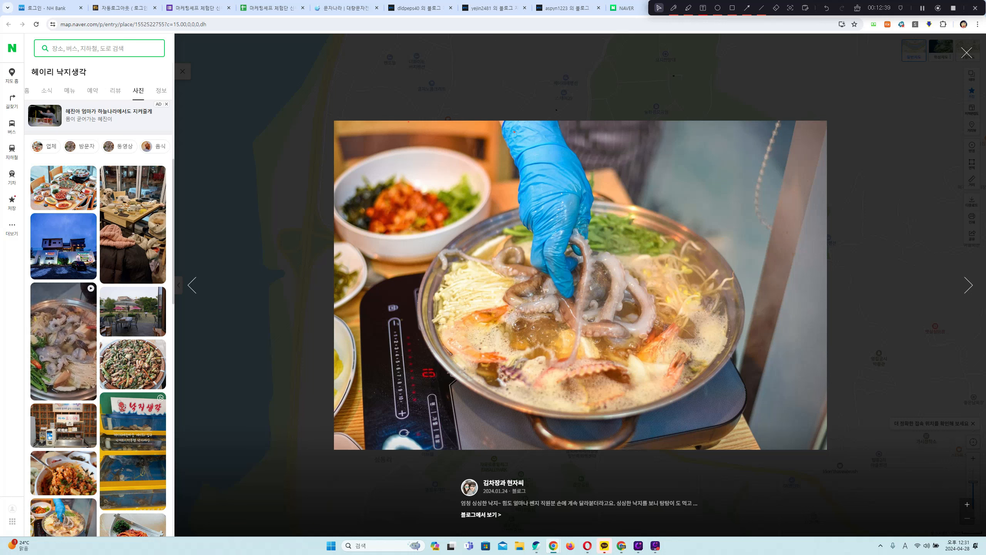
# Go back through the enlarged photos to the one with dogs at the table, and close the photo viewer.
pyautogui.click(187, 292)
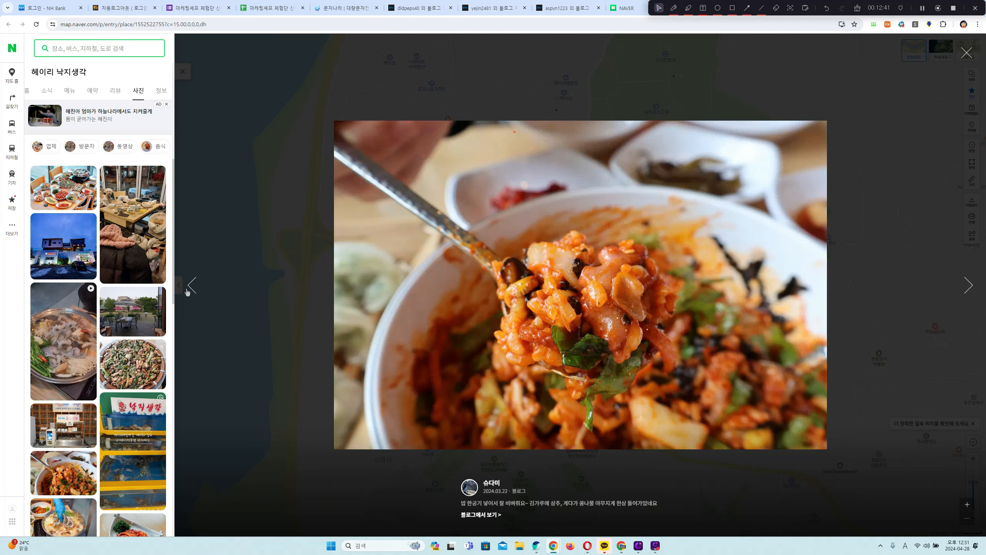
pyautogui.click(187, 292)
pyautogui.click(187, 292)
pyautogui.click(187, 292)
pyautogui.click(187, 292)
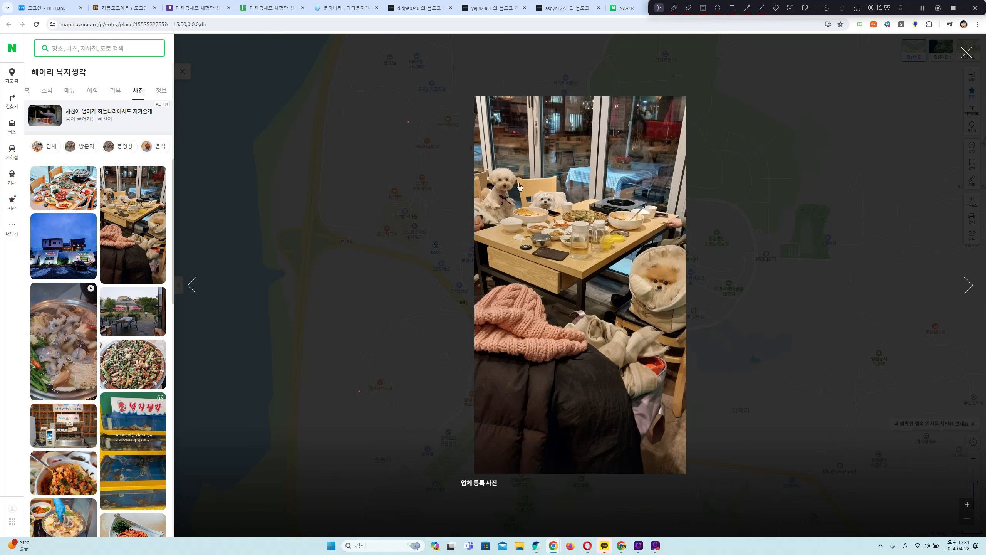
pyautogui.click(966, 53)
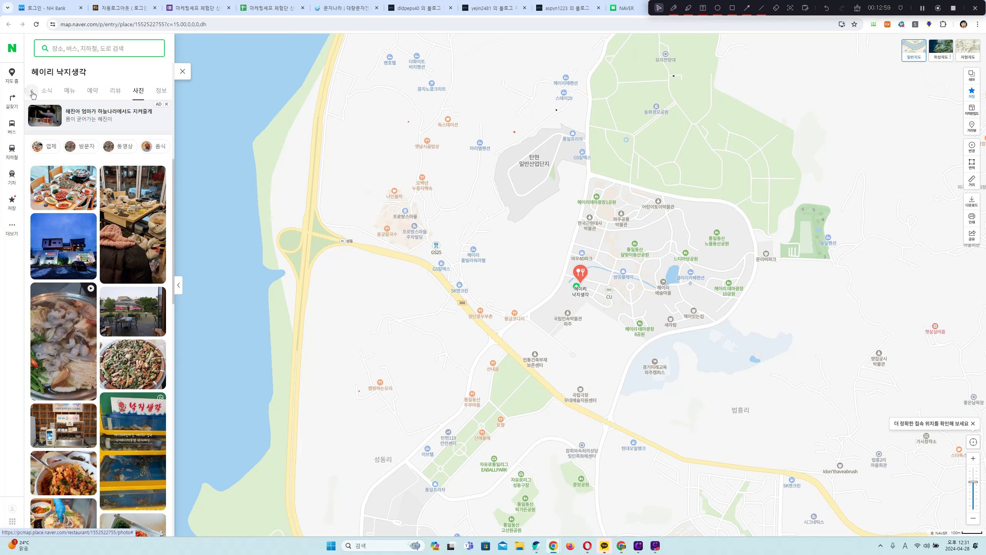
# Return to the restaurant's home section and look over its menu, reservation, visitor photo and visitor review blocks.
pyautogui.click(31, 93)
pyautogui.click(34, 92)
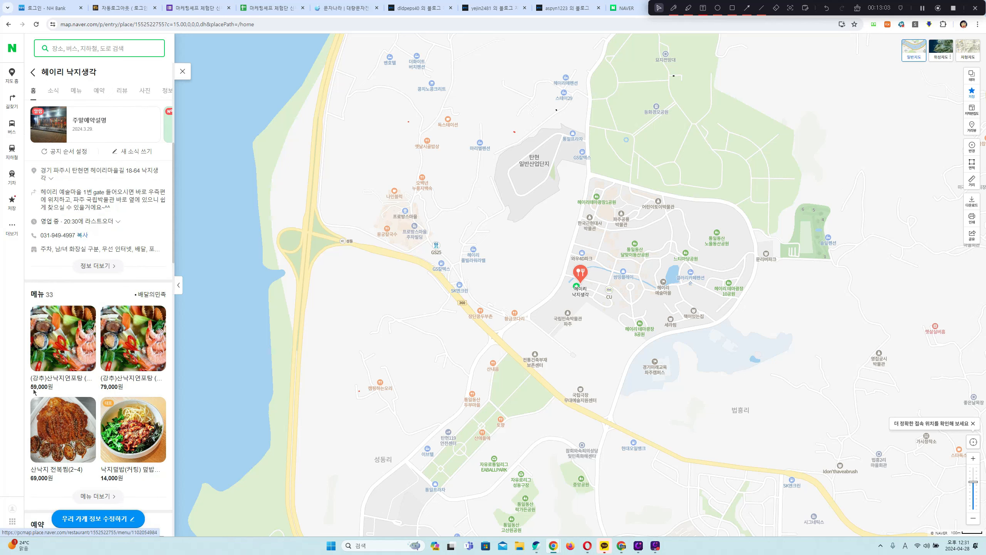
pyautogui.scroll(-8, 73, 318)
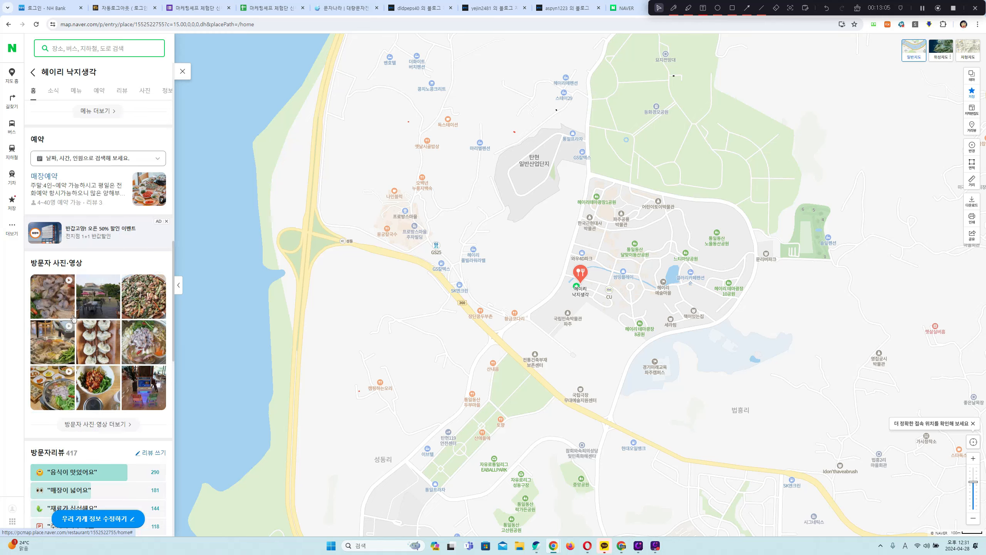
pyautogui.scroll(10, 72, 318)
# Open the restaurant's reviews, show the blog reviews (블로그리뷰) and briefly highlight their total count.
pyautogui.click(122, 93)
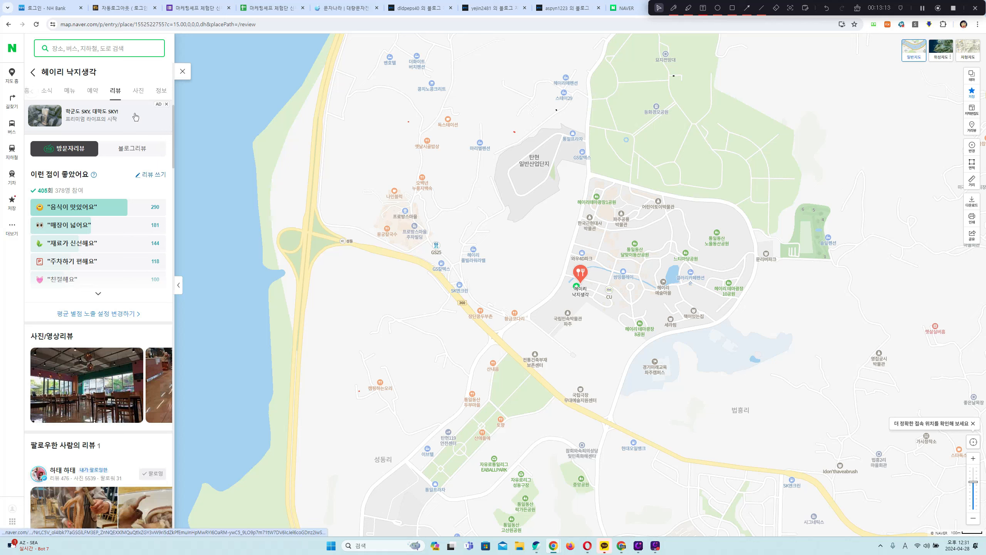
pyautogui.click(136, 159)
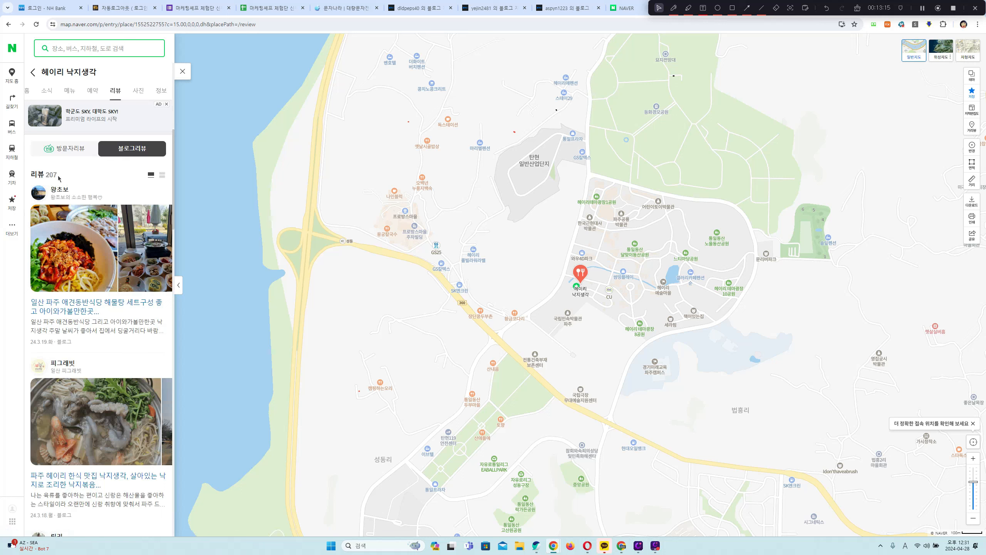
pyautogui.moveTo(58, 175); pyautogui.dragTo(47, 175)
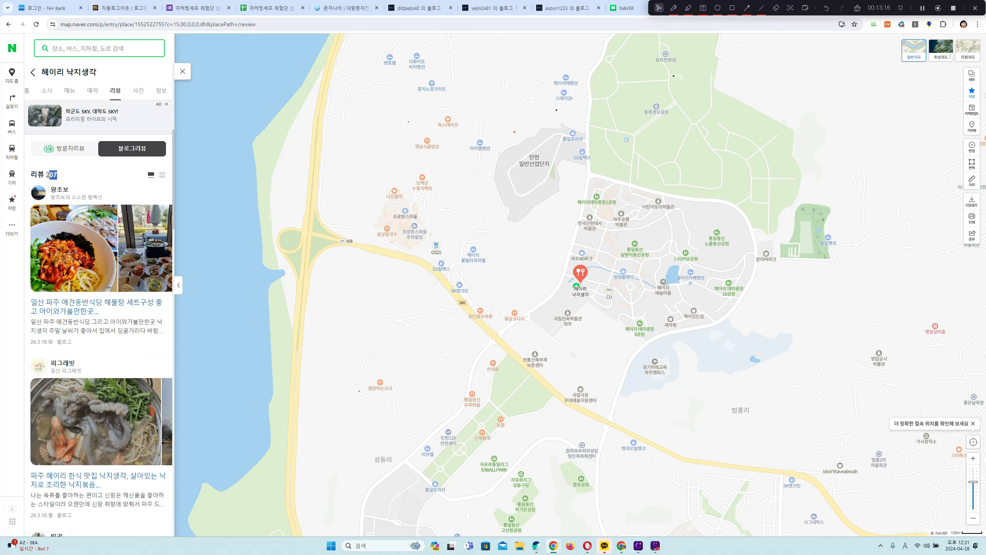
pyautogui.click(77, 170)
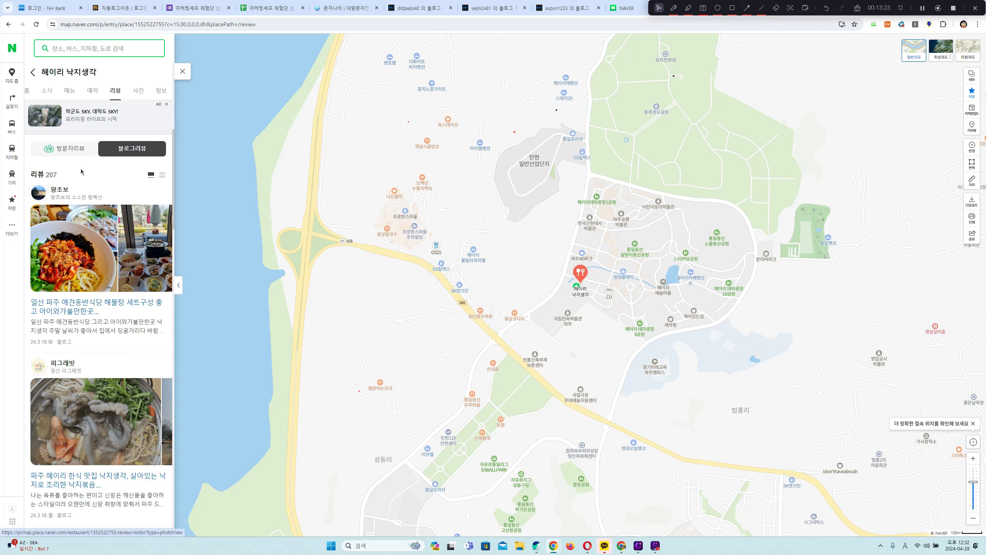
pyautogui.moveTo(59, 176); pyautogui.dragTo(31, 180)
pyautogui.click(66, 178)
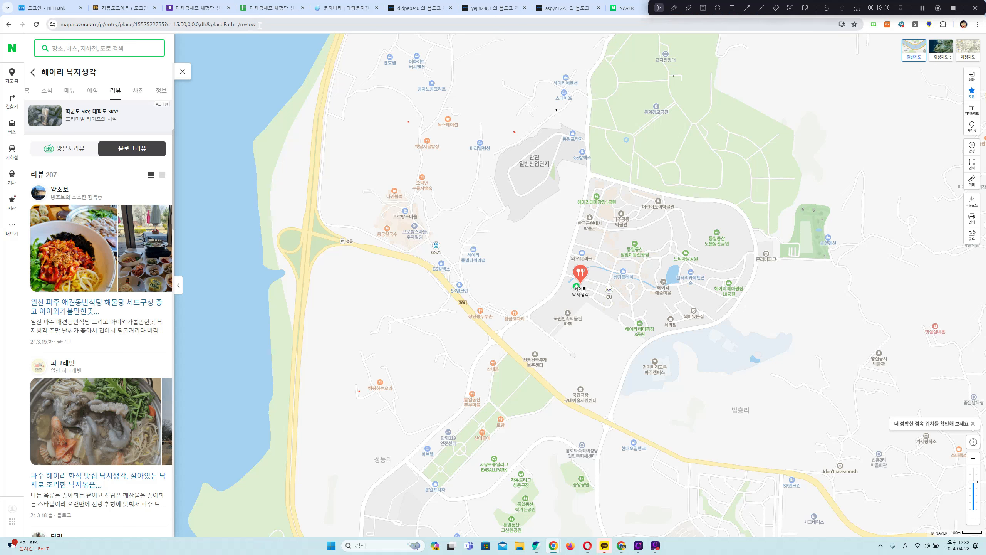
# Switch to the Naver Search Ad site and open the advertising platform's campaign list.
pyautogui.click(500, 310)
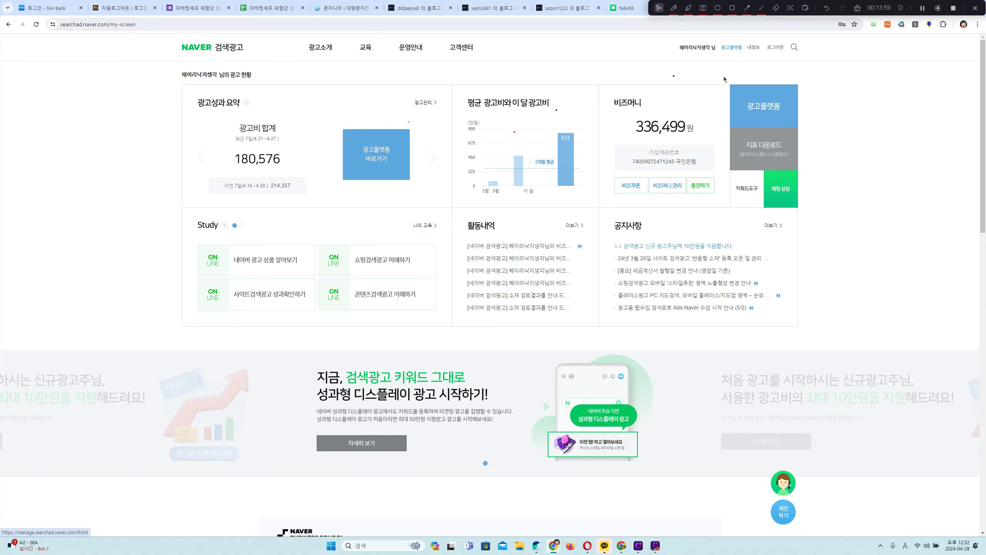
pyautogui.click(732, 47)
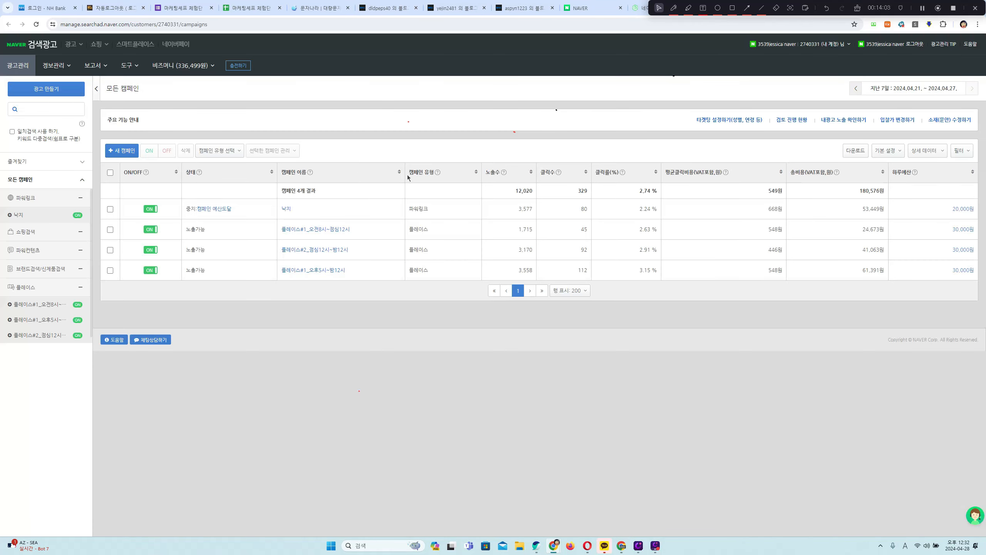
# Enlarge the browser page showing the campaign list to 125%.
pyautogui.click(977, 24)
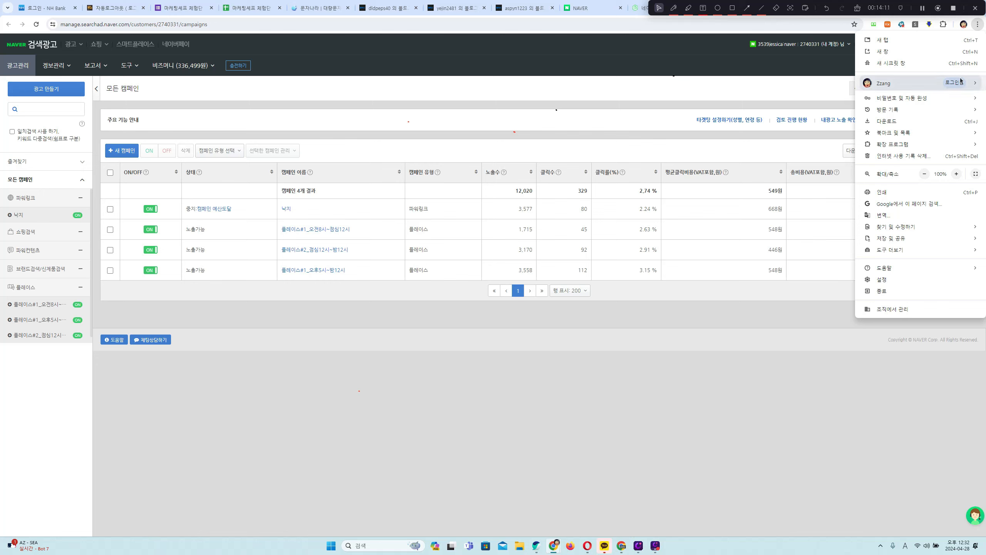
pyautogui.moveTo(961, 78)
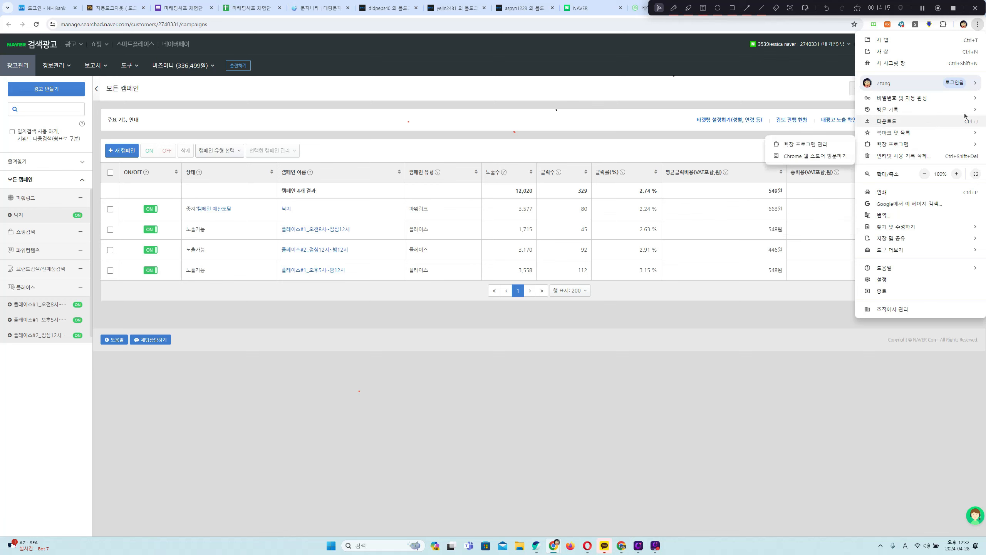
pyautogui.click(956, 175)
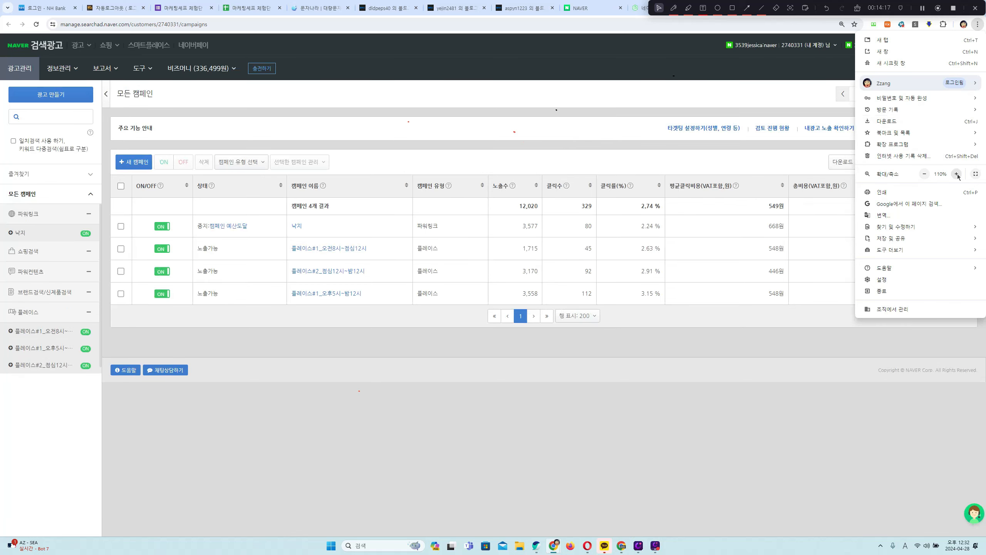
pyautogui.click(957, 175)
pyautogui.click(956, 174)
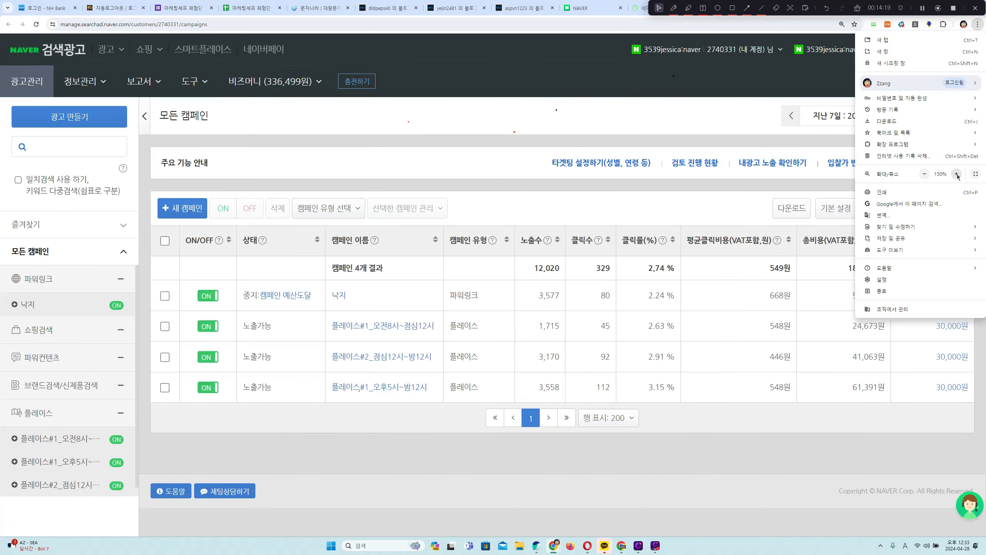
pyautogui.click(924, 174)
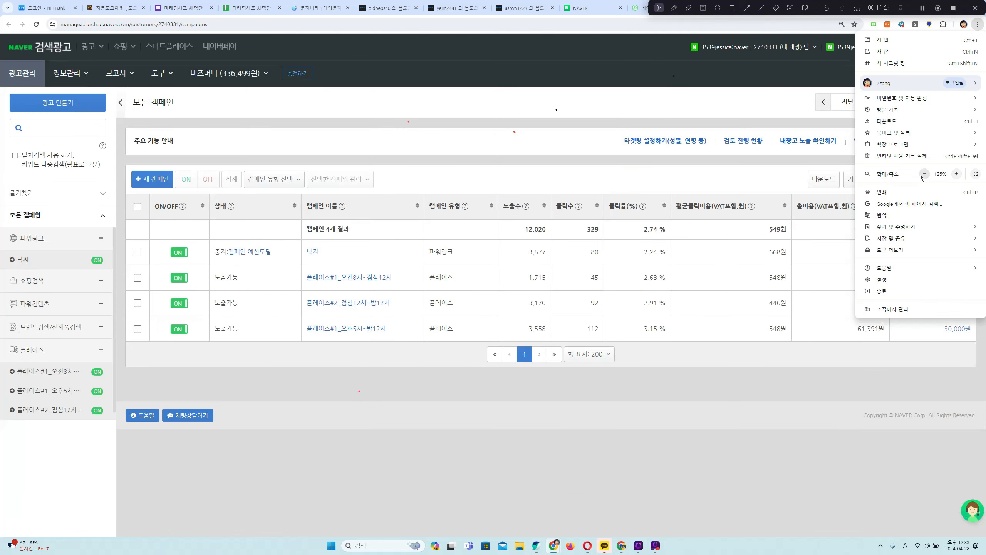
pyautogui.click(335, 428)
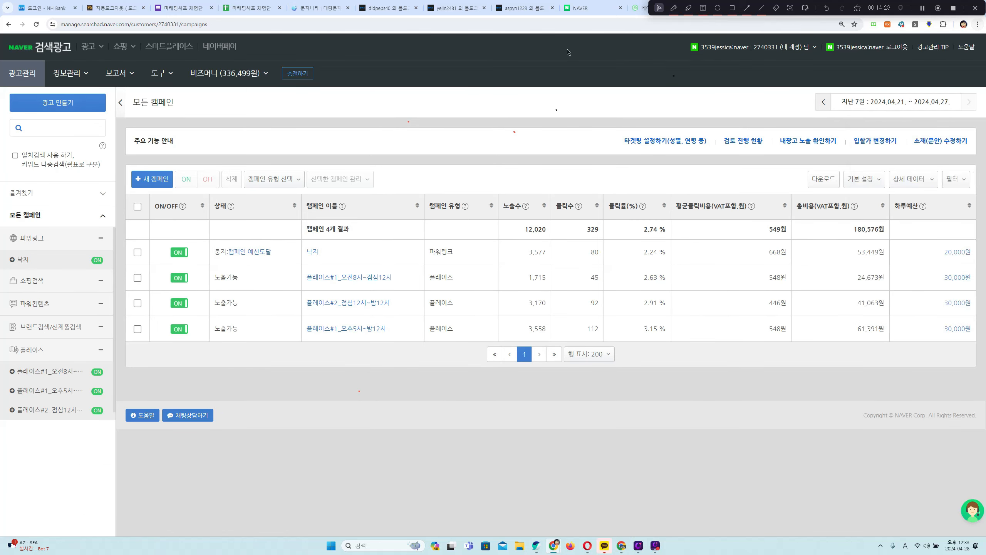
# Draw a large red circle around the campaign names, statuses and types, and return to the normal pointer.
pyautogui.click(674, 11)
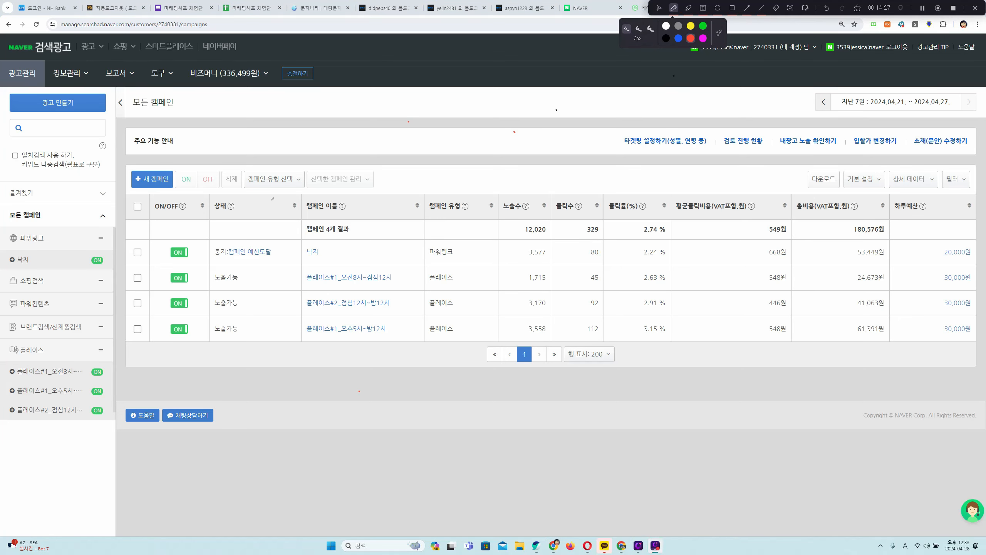
pyautogui.moveTo(122, 163)
pyautogui.mouseDown()
pyautogui.moveTo(416, 212)
pyautogui.moveTo(495, 295)
pyautogui.moveTo(377, 373)
pyautogui.moveTo(153, 354)
pyautogui.moveTo(116, 212)
pyautogui.moveTo(130, 159)
pyautogui.mouseUp()
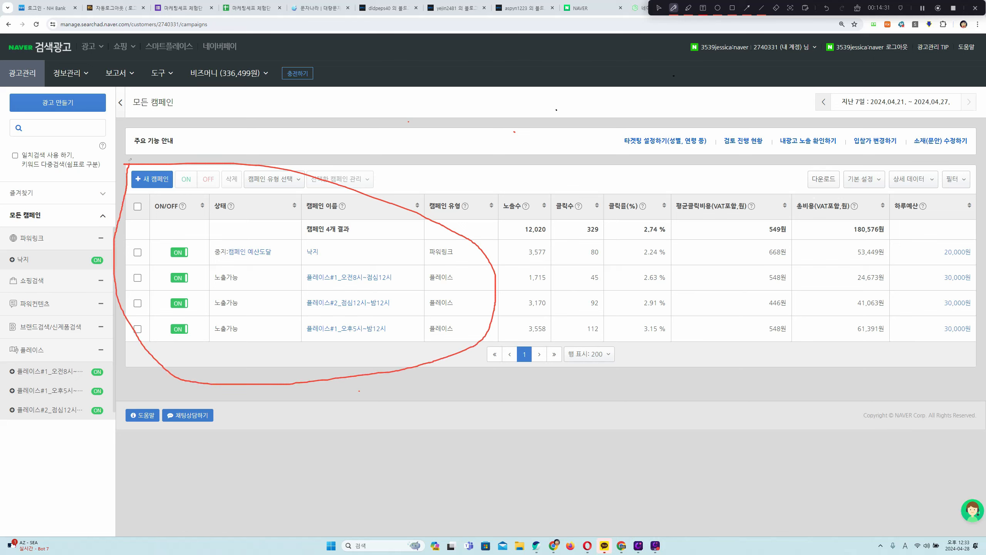
pyautogui.click(659, 7)
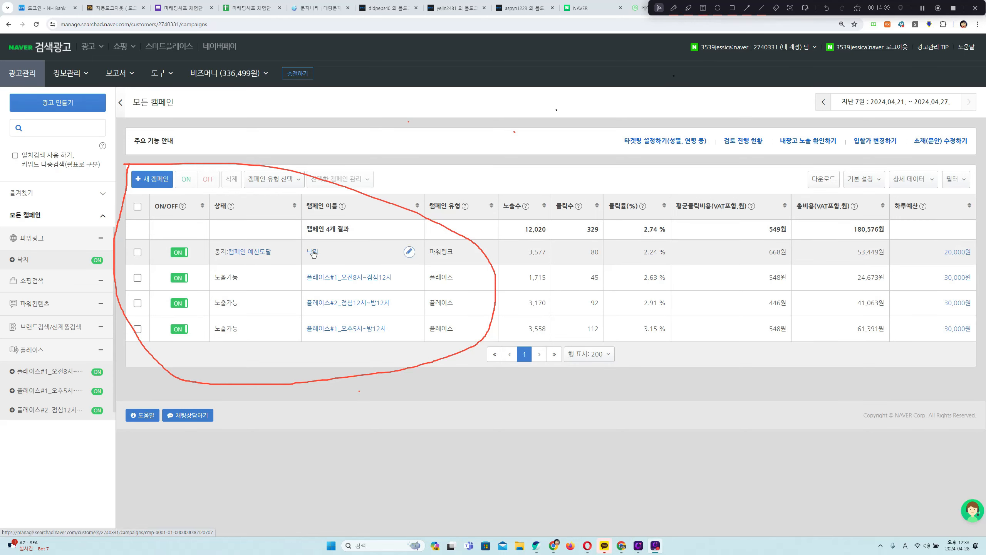
# Open the 낙지 campaign for editing and enter a daily budget of 30,000 won.
pyautogui.click(409, 251)
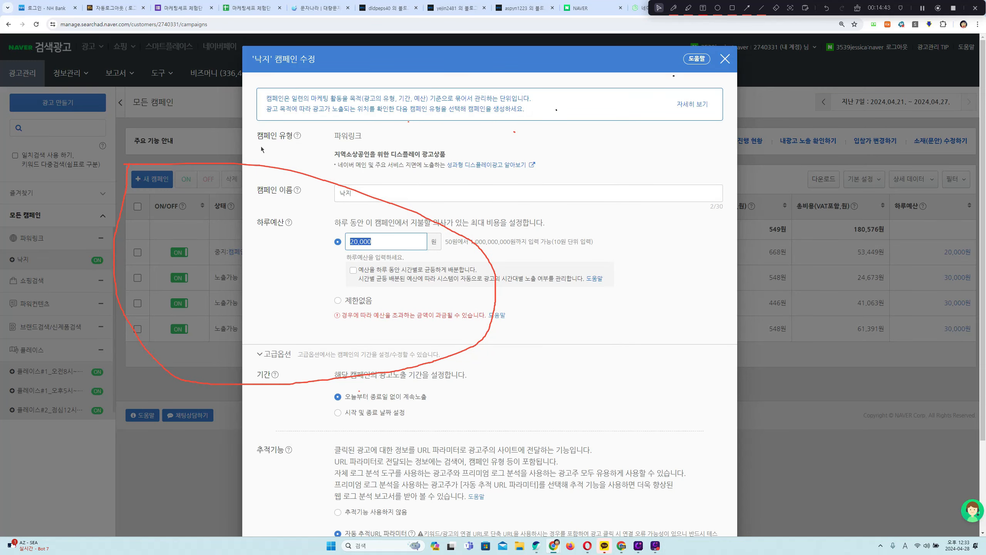
pyautogui.write('30,000')
pyautogui.click(337, 301)
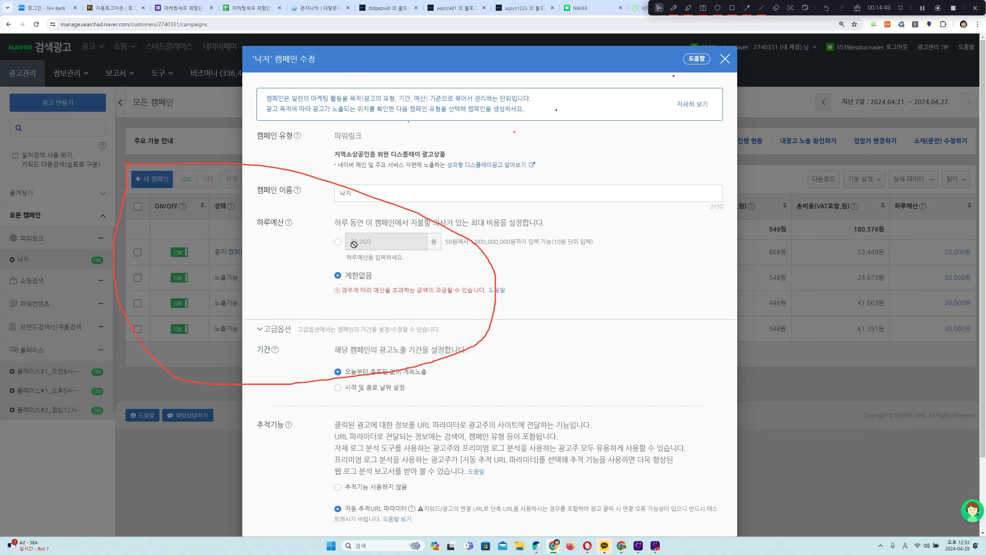
pyautogui.click(339, 242)
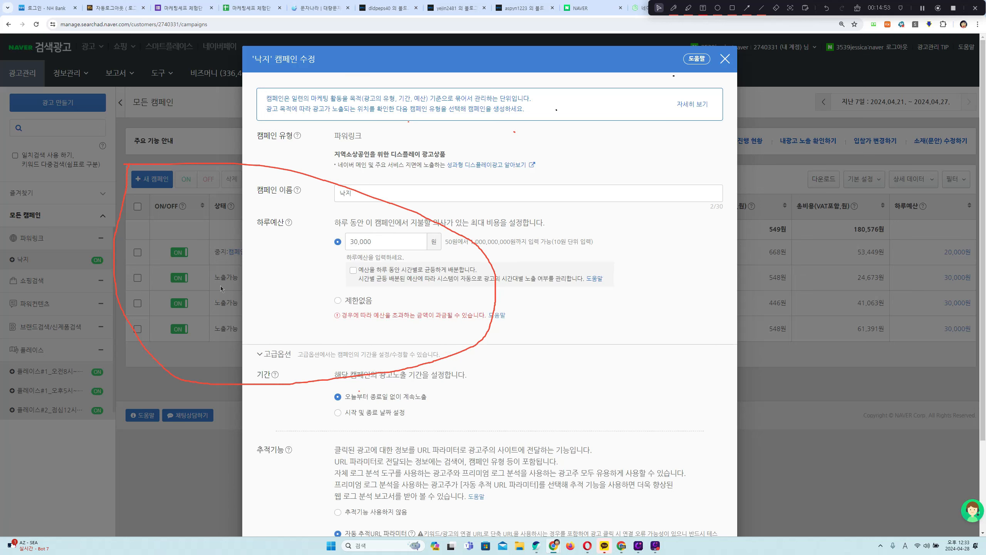
# Set the 낙지 campaign's daily budget to unlimited (제한없음) and save the campaign.
pyautogui.click(378, 239)
pyautogui.doubleClick(385, 240)
pyautogui.scroll(-3, 469, 334)
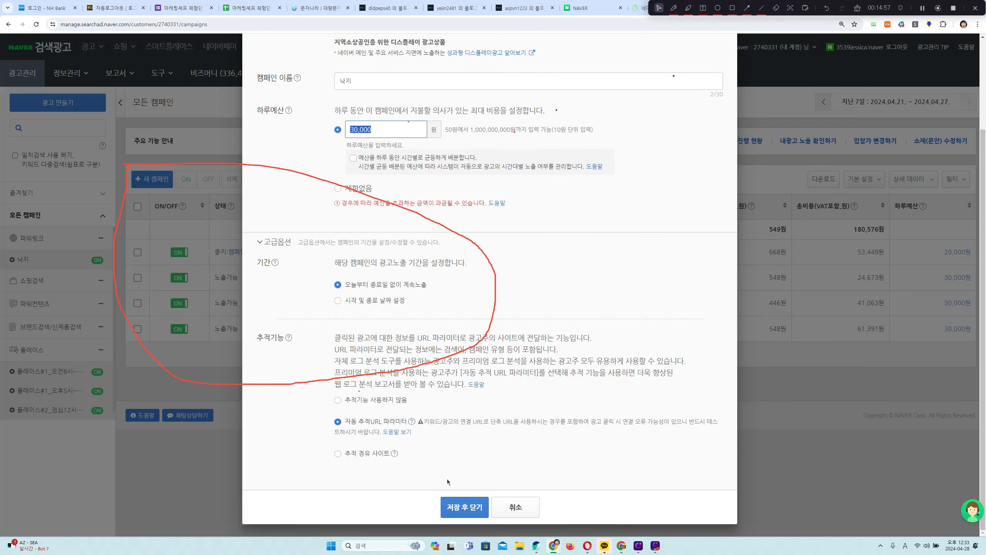
pyautogui.click(369, 133)
pyautogui.click(337, 188)
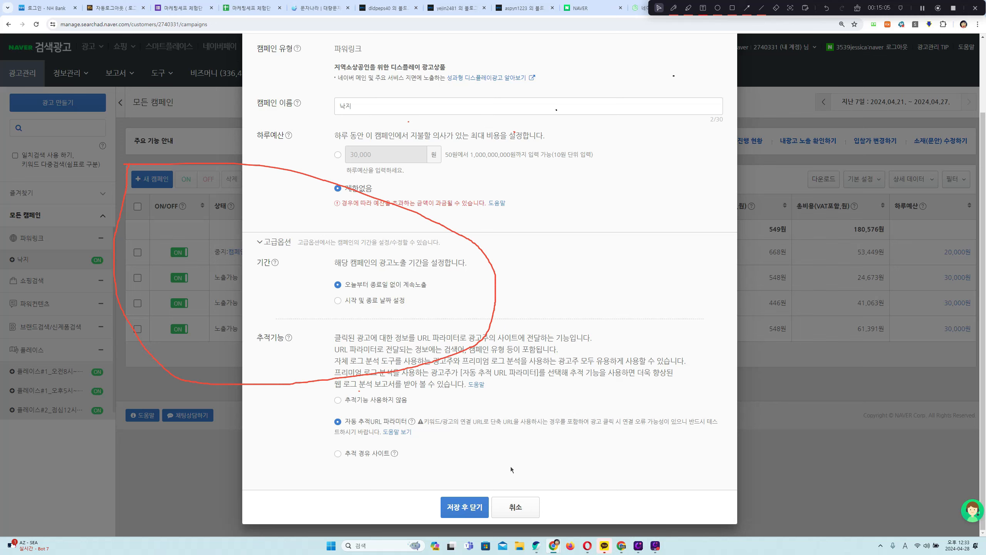
pyautogui.click(465, 513)
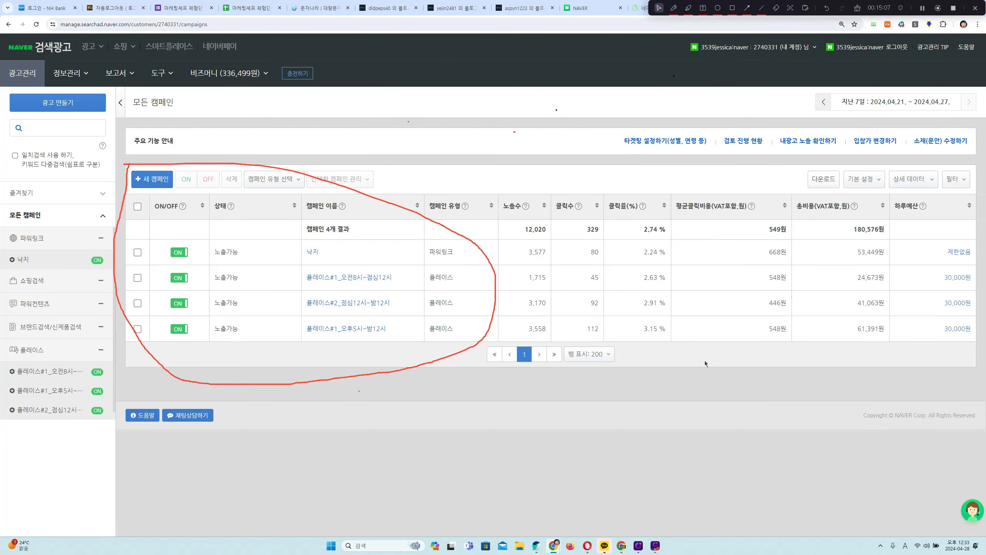
# Switch to the Naver home page and load the mobile version at m.naver.com.
pyautogui.click(594, 7)
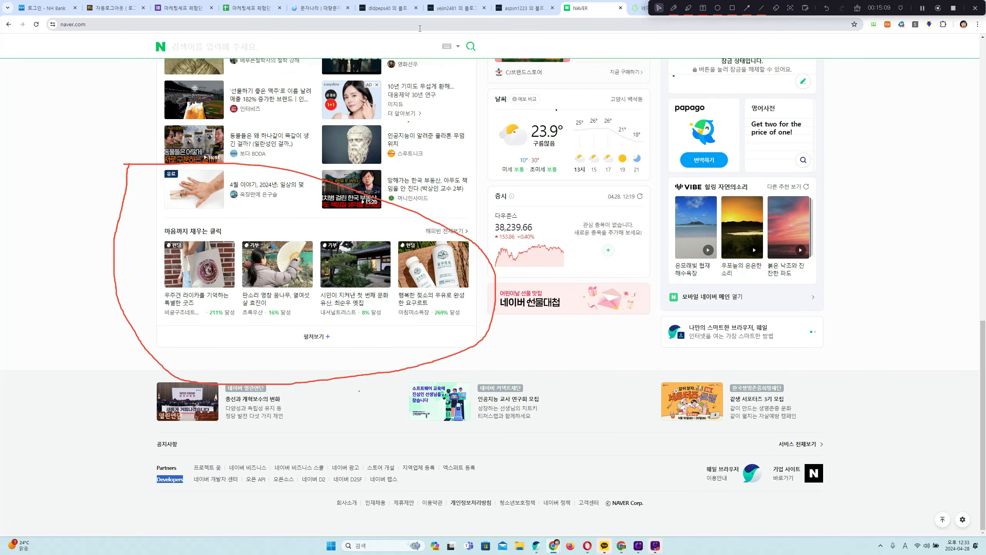
pyautogui.click(412, 27)
pyautogui.write('m')
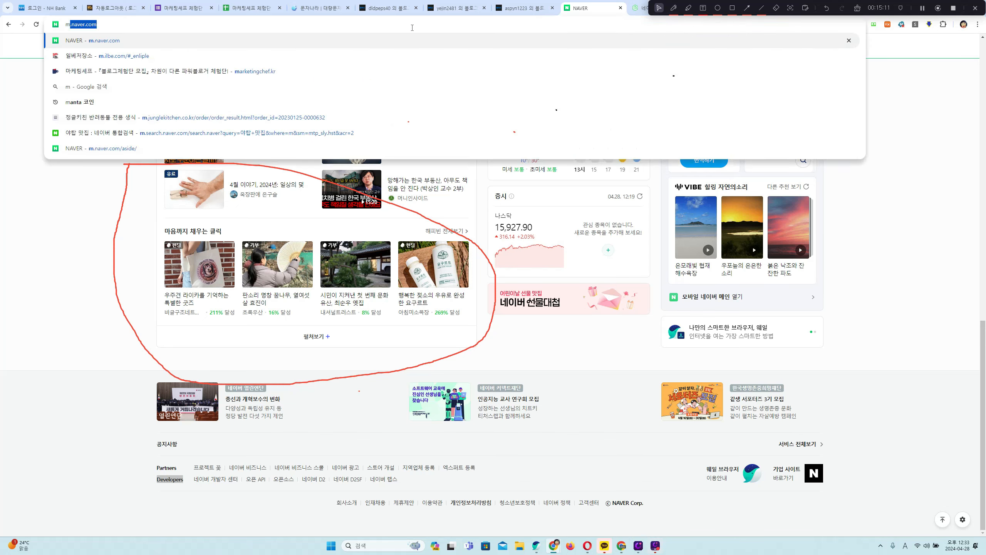
pyautogui.press('Return')
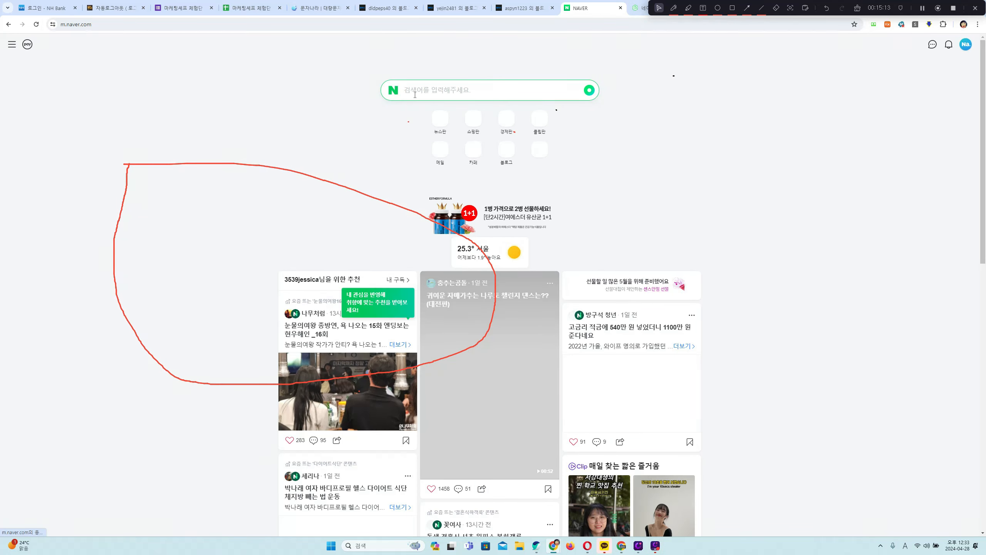
# Search mobile Naver for "파주 애견동반 식당".
pyautogui.click(414, 92)
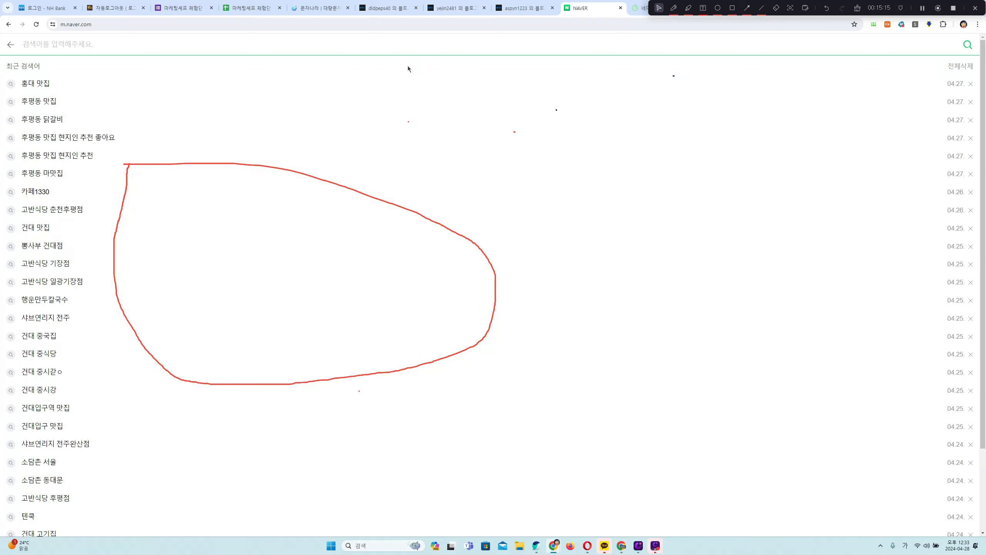
pyautogui.write('파주')
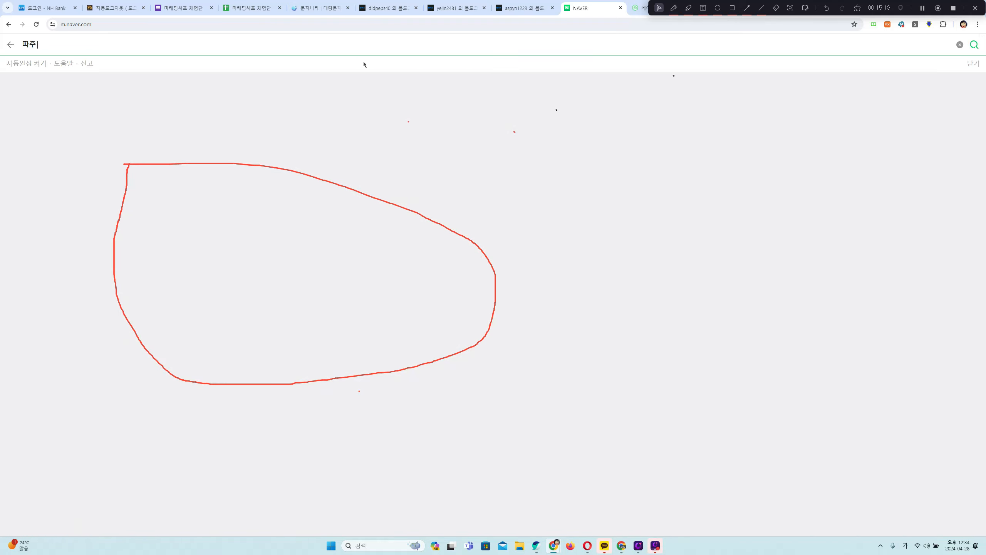
pyautogui.write(' 애견동반식당')
pyautogui.press('Left')
pyautogui.press('Return')
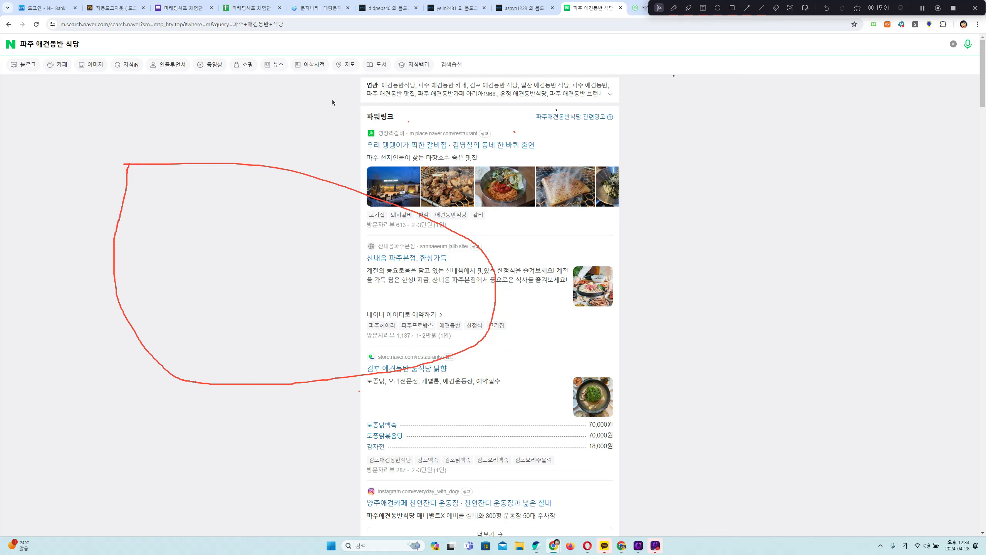
# Highlight the 파워링크 ads in the search results and examine the 플레이스 listings below them.
pyautogui.moveTo(333, 100); pyautogui.dragTo(660, 228)
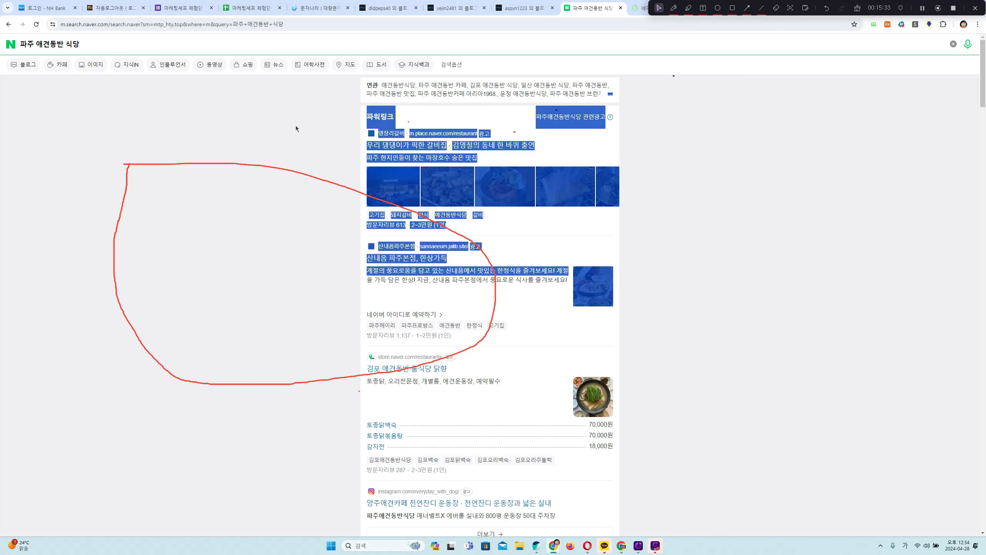
pyautogui.click(345, 134)
pyautogui.scroll(-10, 364, 135)
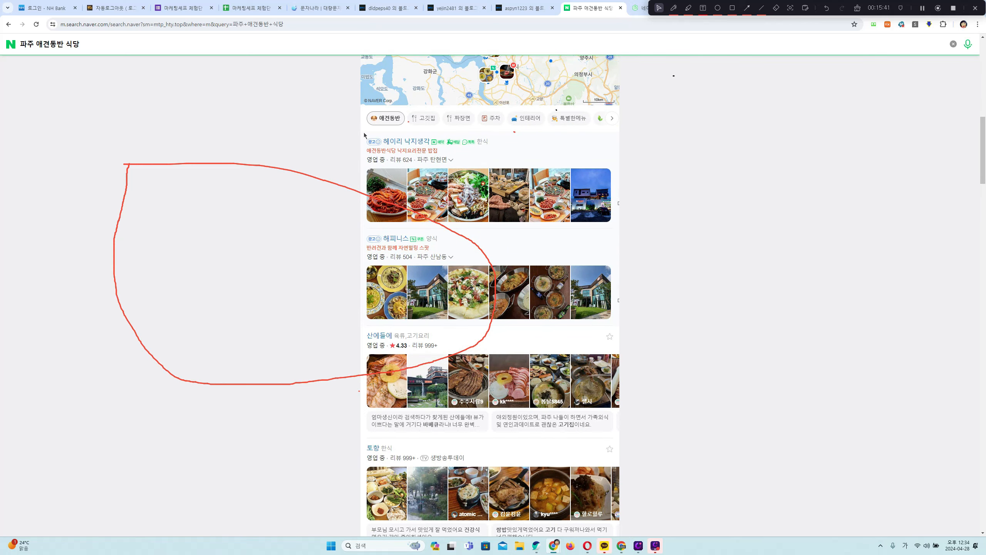
# Rerun the search for "파주 애견동반 식당" and examine the order of the 플레이스 ads.
pyautogui.doubleClick(71, 44)
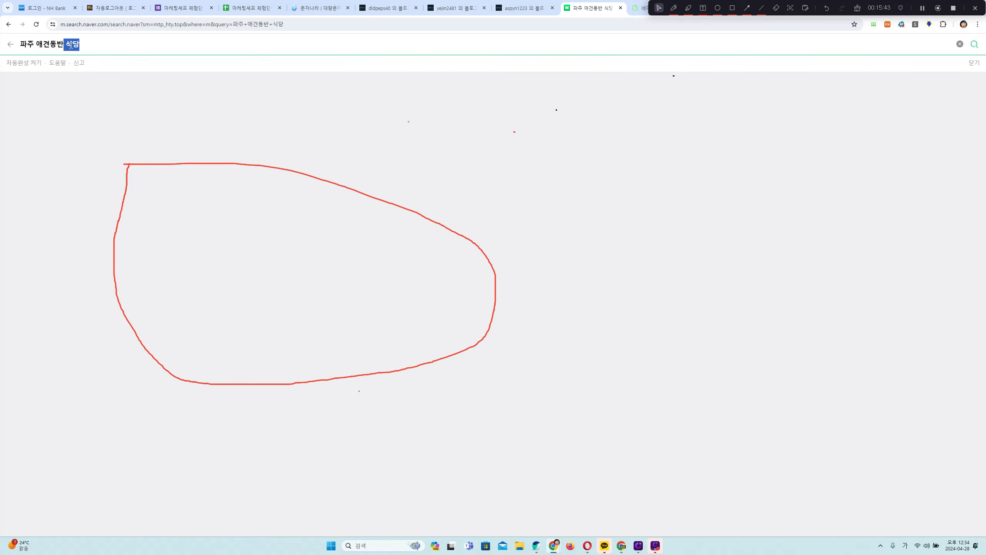
pyautogui.click(71, 44)
pyautogui.press('Return')
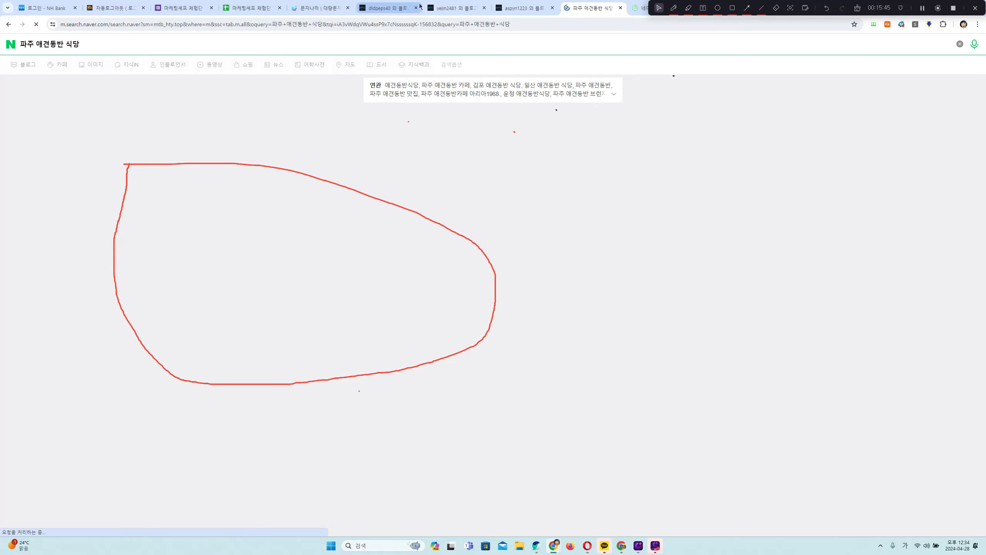
pyautogui.scroll(-10, 296, 199)
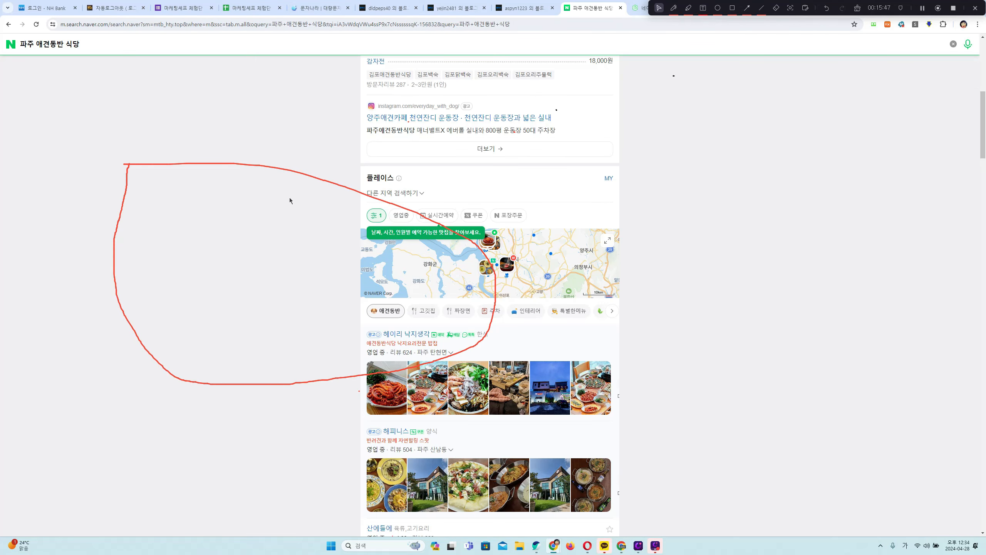
pyautogui.scroll(-5, 290, 198)
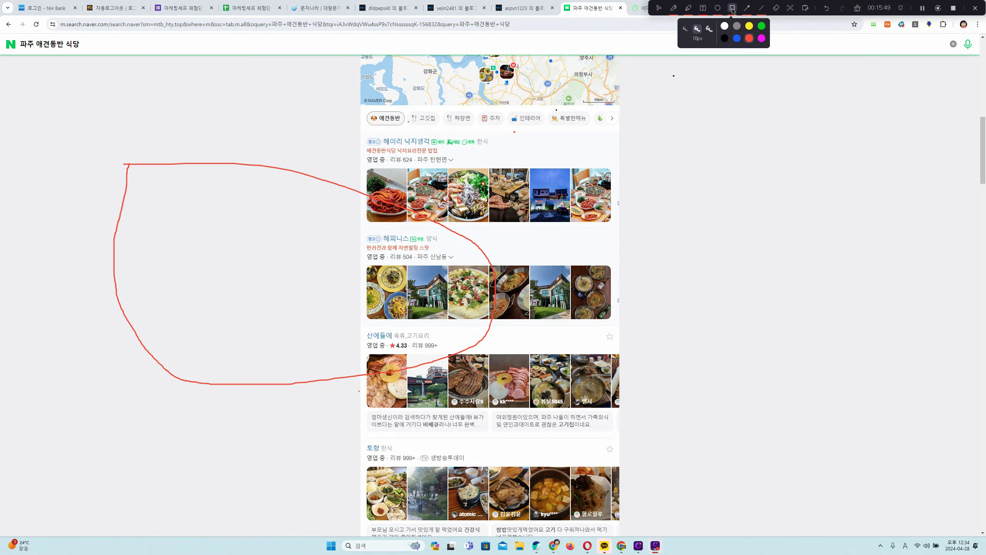
# Erase the old red circle, draw one around the 헤이리 낙지생각 place ad, and return to the normal pointer.
pyautogui.click(776, 8)
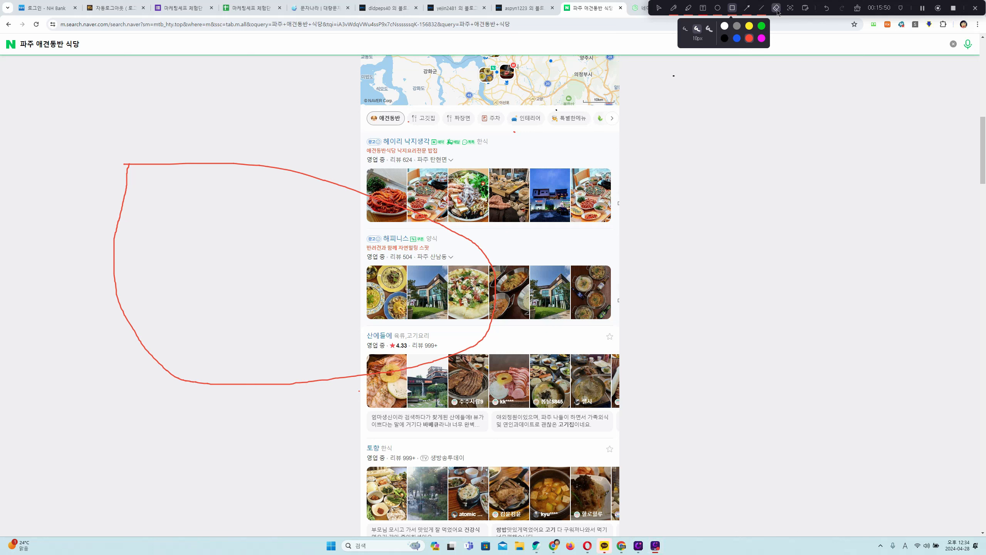
pyautogui.click(268, 163)
pyautogui.click(675, 8)
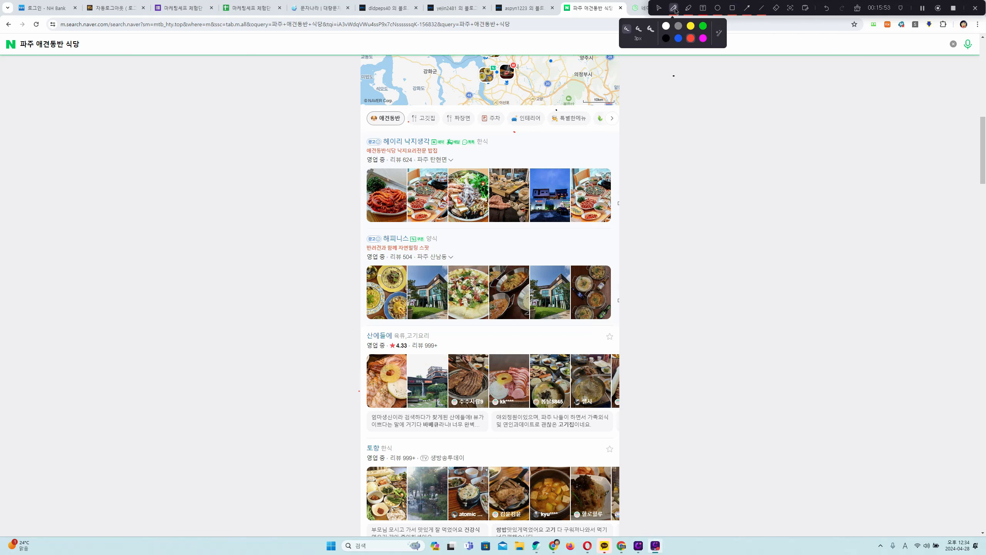
pyautogui.moveTo(357, 128)
pyautogui.mouseDown()
pyautogui.moveTo(577, 143)
pyautogui.moveTo(643, 205)
pyautogui.moveTo(437, 256)
pyautogui.moveTo(357, 202)
pyautogui.moveTo(341, 136)
pyautogui.moveTo(356, 125)
pyautogui.mouseUp()
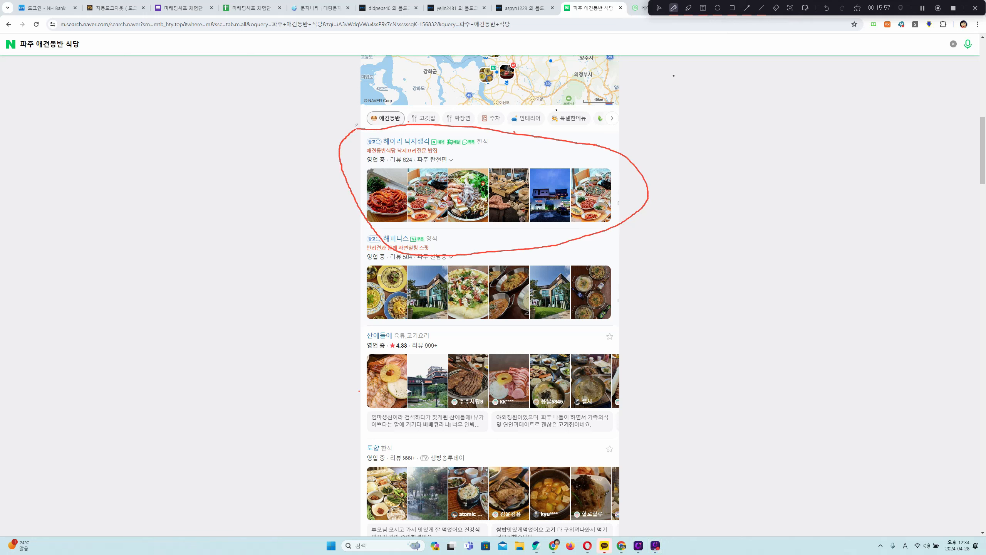
pyautogui.click(659, 7)
# Point out the 헤이리 낙지생각 ad's tagline "애견동반식당 낙지요리전문 밥집" and review the 플레이스 section above it.
pyautogui.moveTo(367, 151); pyautogui.dragTo(399, 150)
pyautogui.click(395, 151)
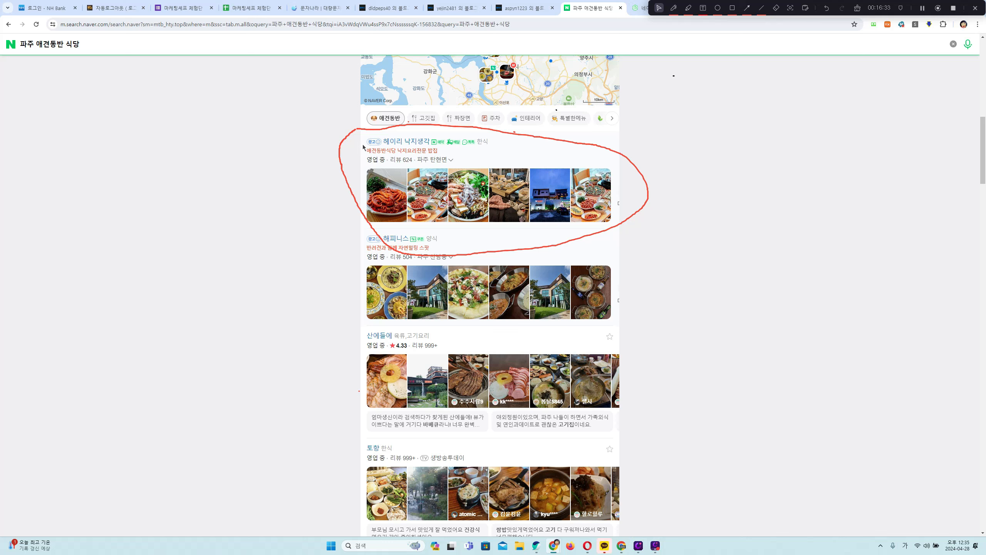
pyautogui.scroll(5, 314, 293)
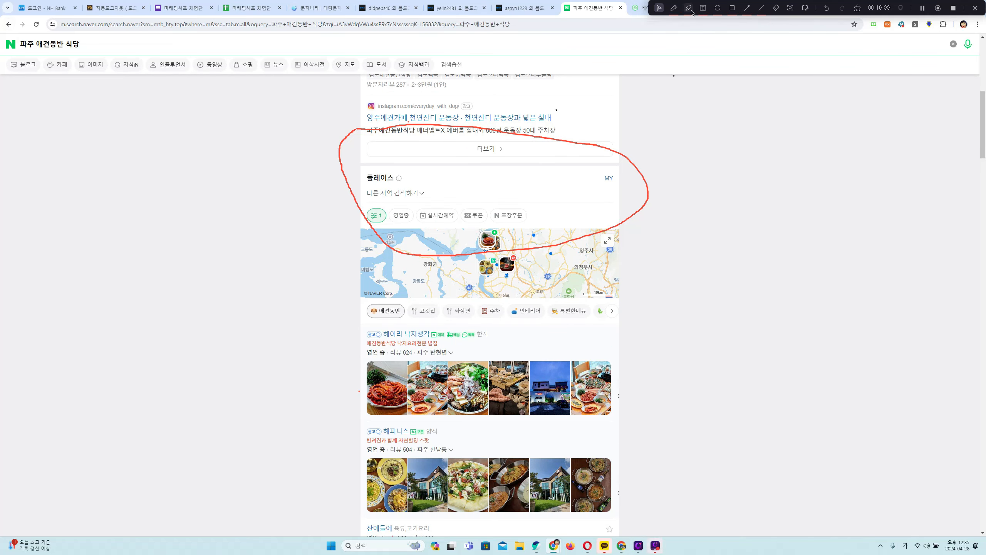
# Check the SmartPlace page briefly and go back from the search results through the earlier Naver pages.
pyautogui.click(640, 9)
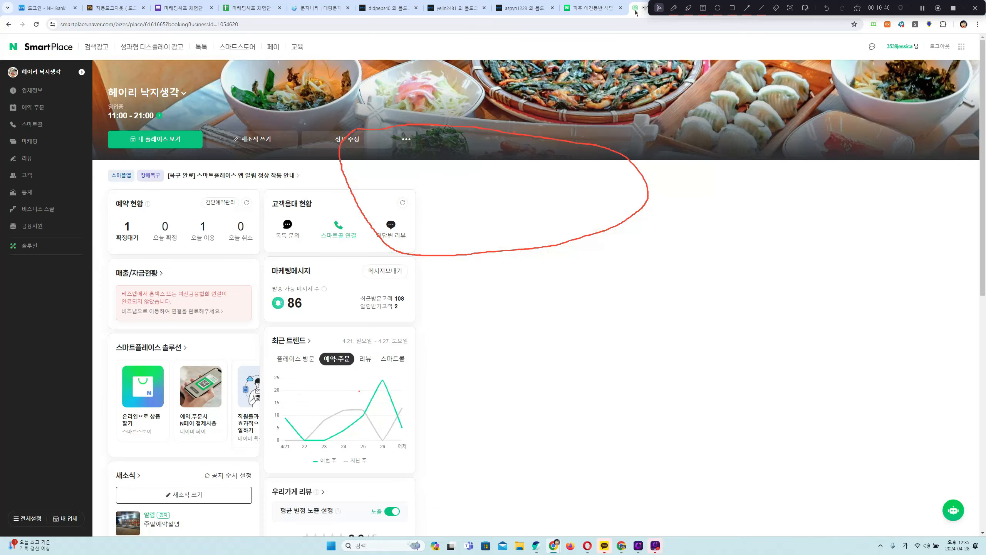
pyautogui.click(592, 10)
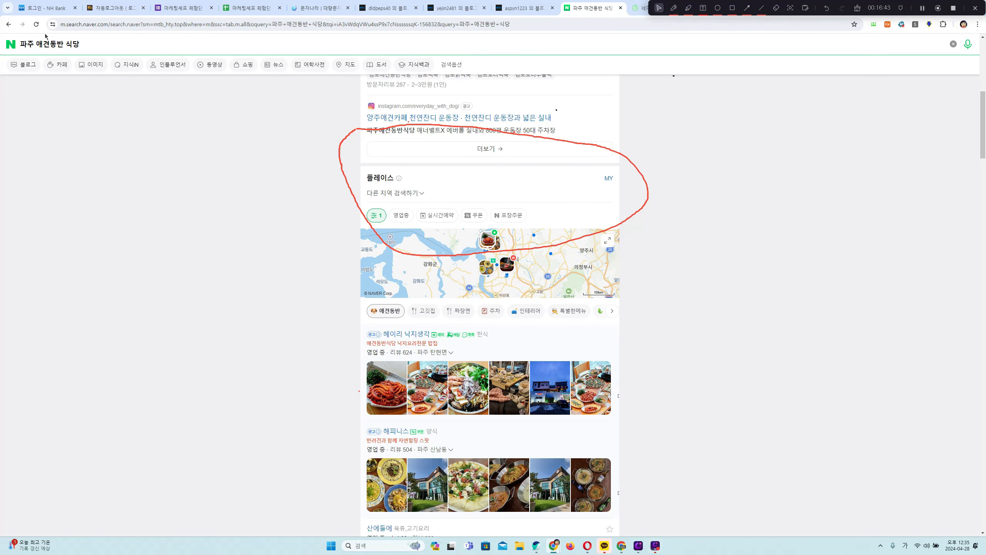
pyautogui.click(9, 24)
pyautogui.click(8, 25)
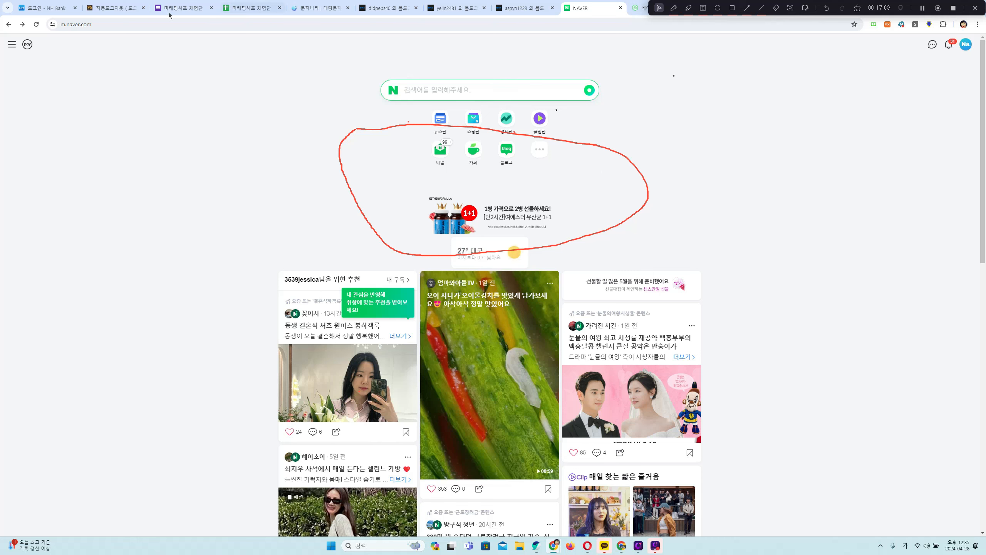
pyautogui.click(7, 25)
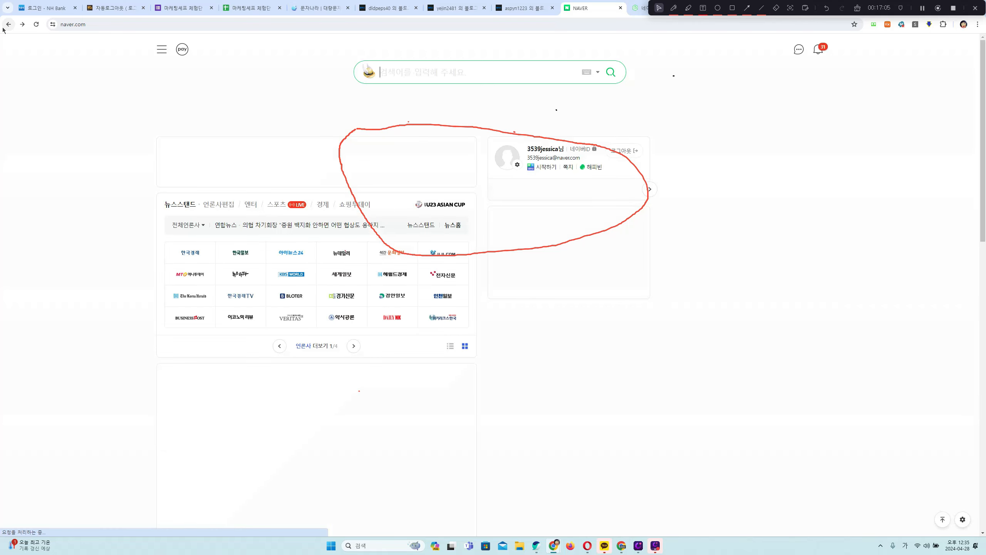
pyautogui.click(4, 29)
# Load the Naver Search Ad site at searchad.naver.com.
pyautogui.click(162, 21)
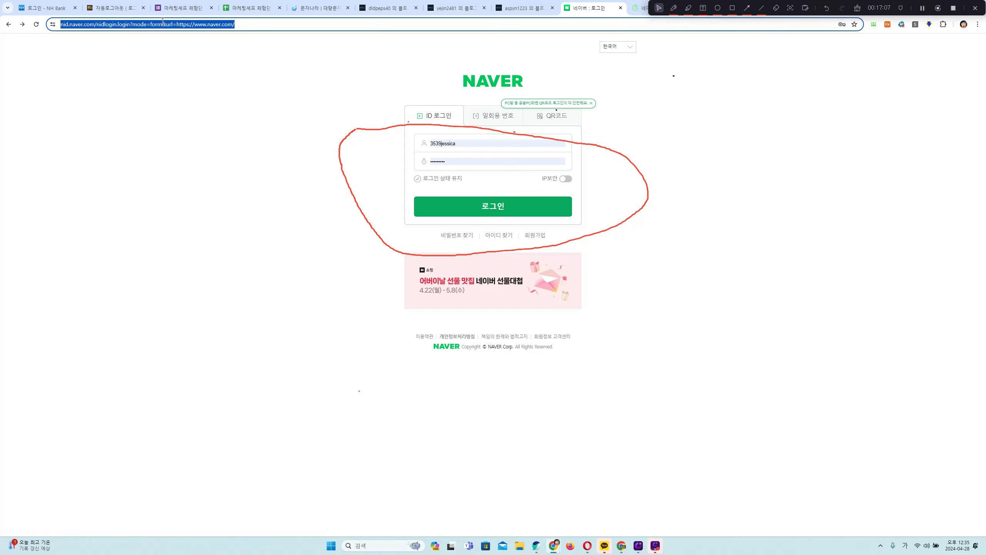
pyautogui.write('ㅜㅁㅍ')
pyautogui.press('BackSpace')
pyautogui.press('BackSpace')
pyautogui.press('BackSpace')
pyautogui.press('Hangul')
pyautogui.write('searchad.naver.com')
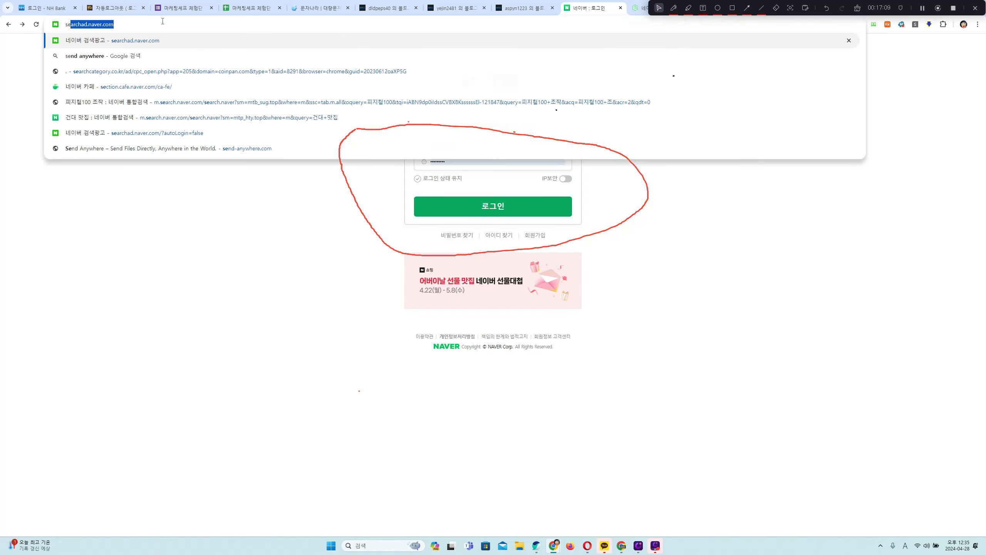
pyautogui.press('Return')
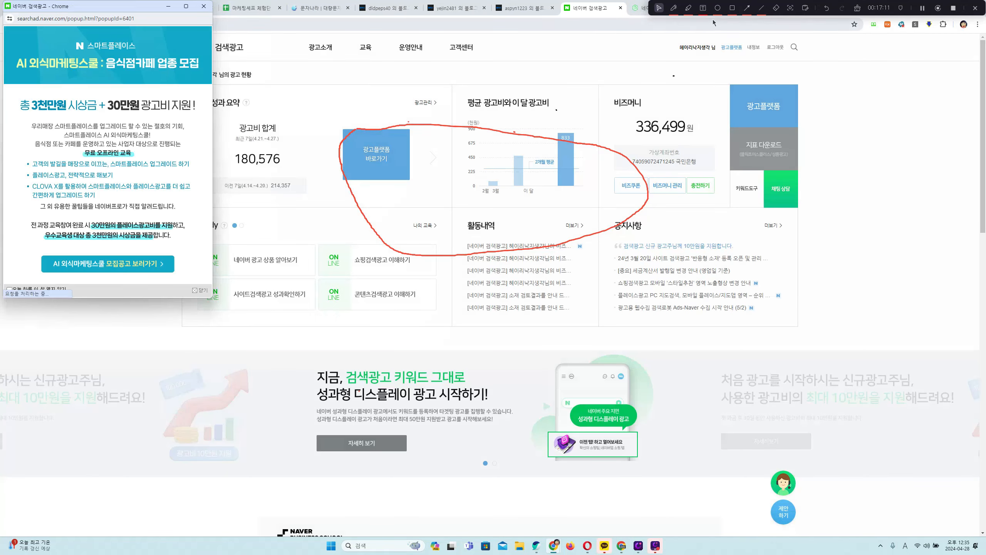
# Erase the red circle from the screen and return to the normal pointer.
pyautogui.click(776, 8)
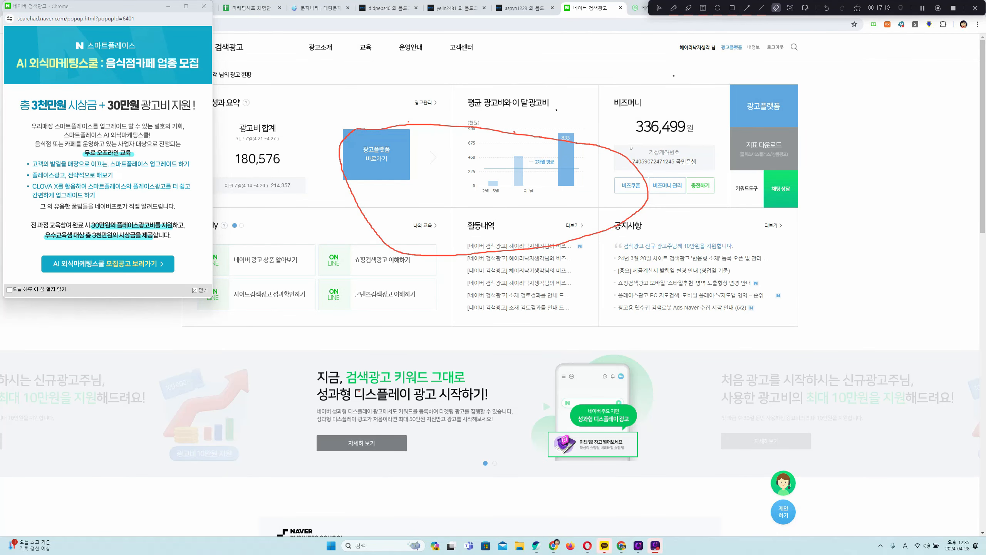
pyautogui.click(631, 158)
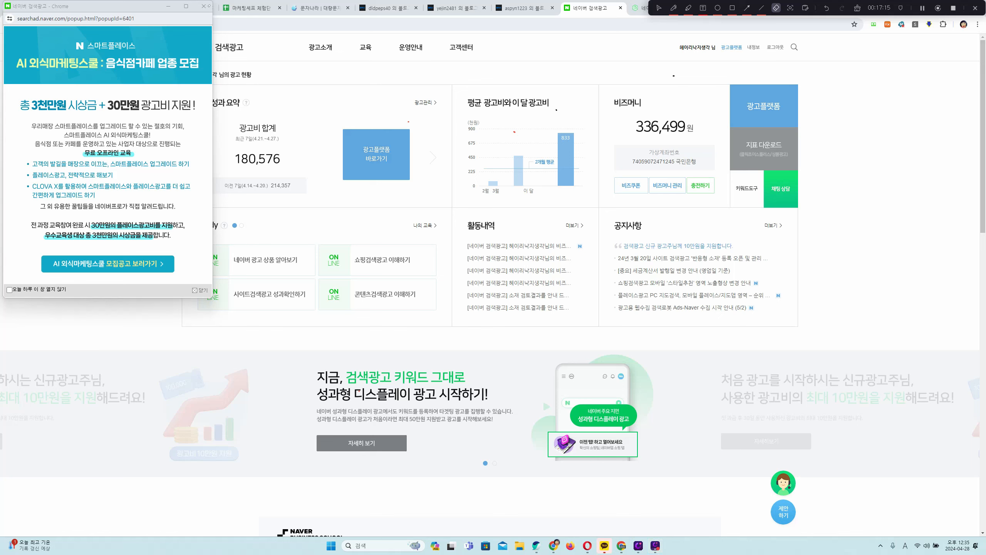
pyautogui.click(659, 8)
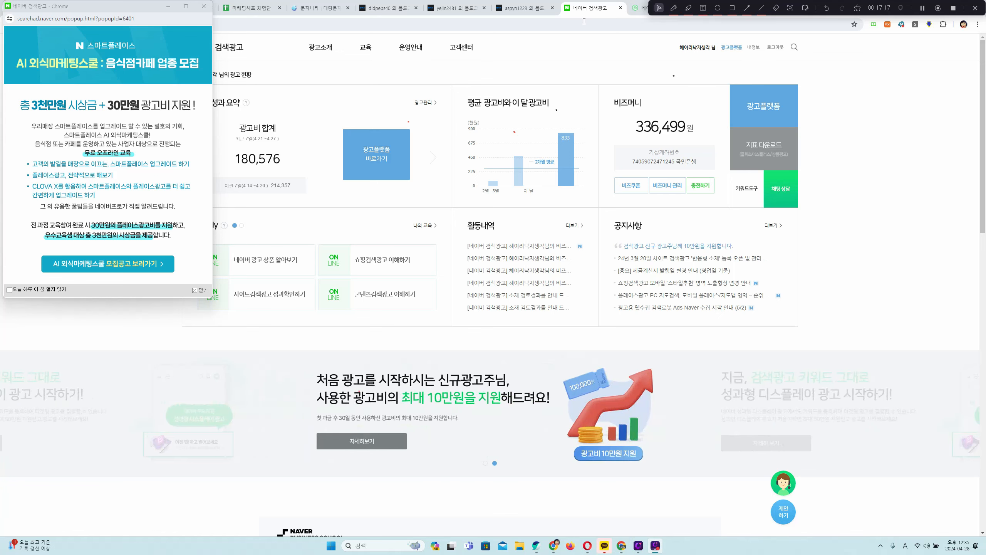
# Dismiss the promotional pop-up and open the campaign list in the ad platform (광고플랫폼).
pyautogui.click(211, 11)
pyautogui.click(739, 47)
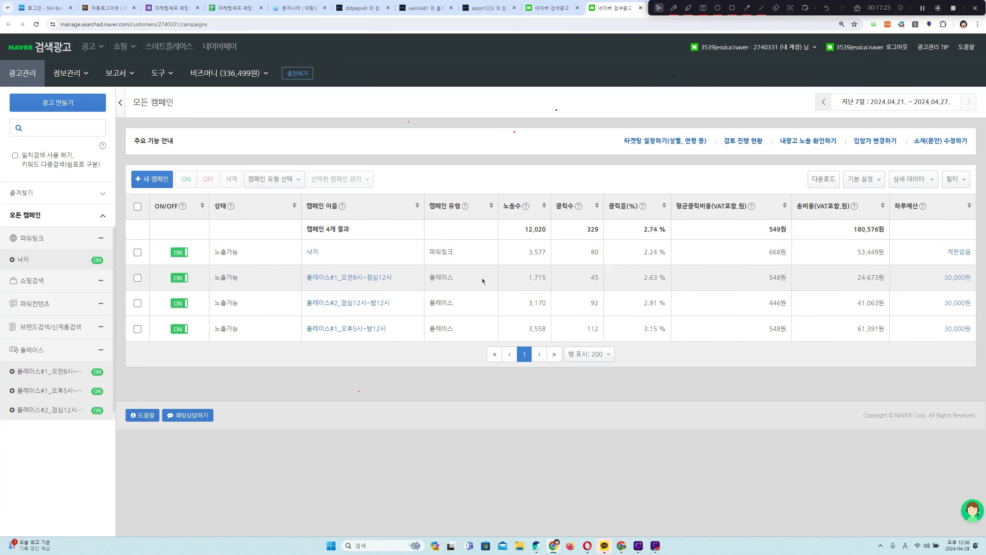
# Highlight the names and types of the three 플레이스 campaigns one after another, and clear the selection.
pyautogui.moveTo(460, 277); pyautogui.dragTo(293, 274)
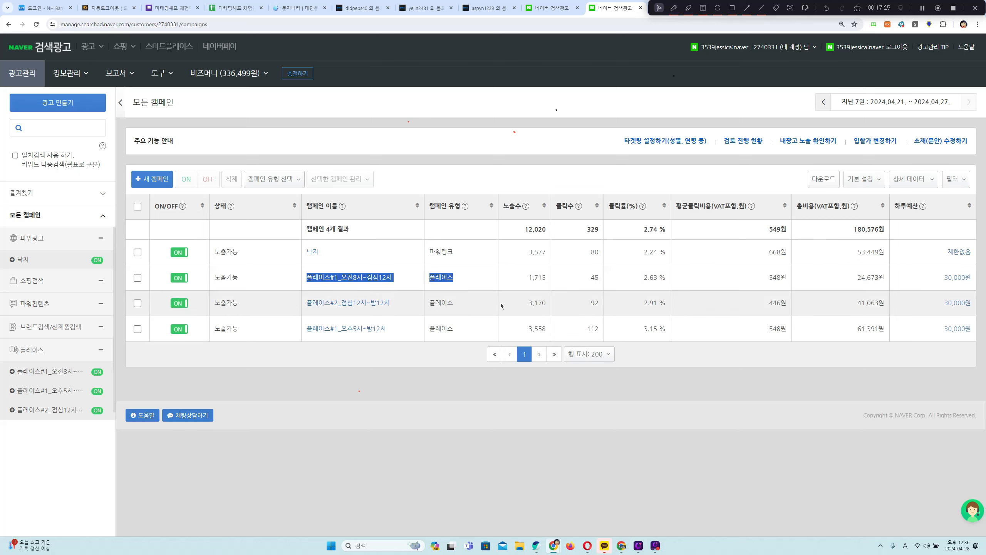
pyautogui.click(482, 303)
pyautogui.moveTo(483, 302); pyautogui.dragTo(315, 302)
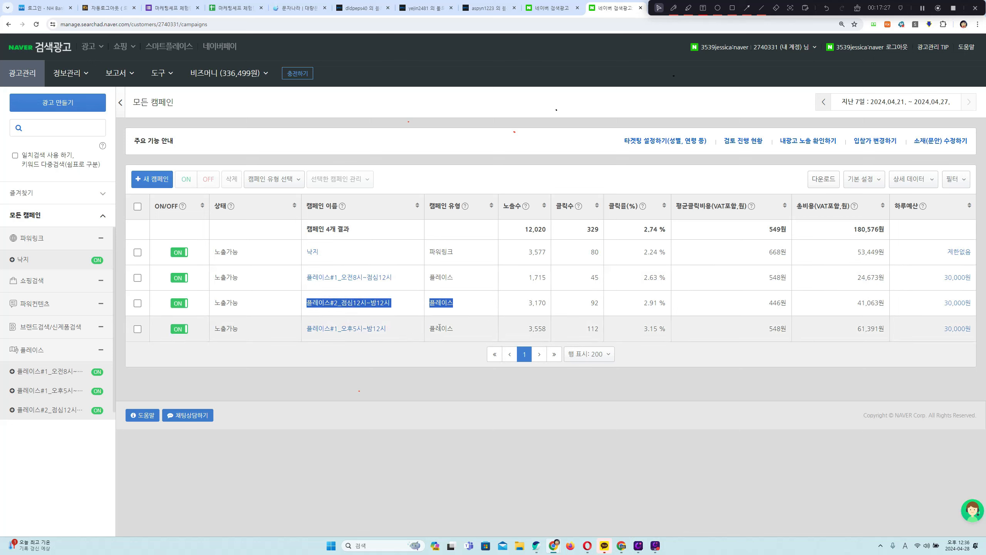
pyautogui.click(461, 331)
pyautogui.moveTo(462, 331); pyautogui.dragTo(307, 330)
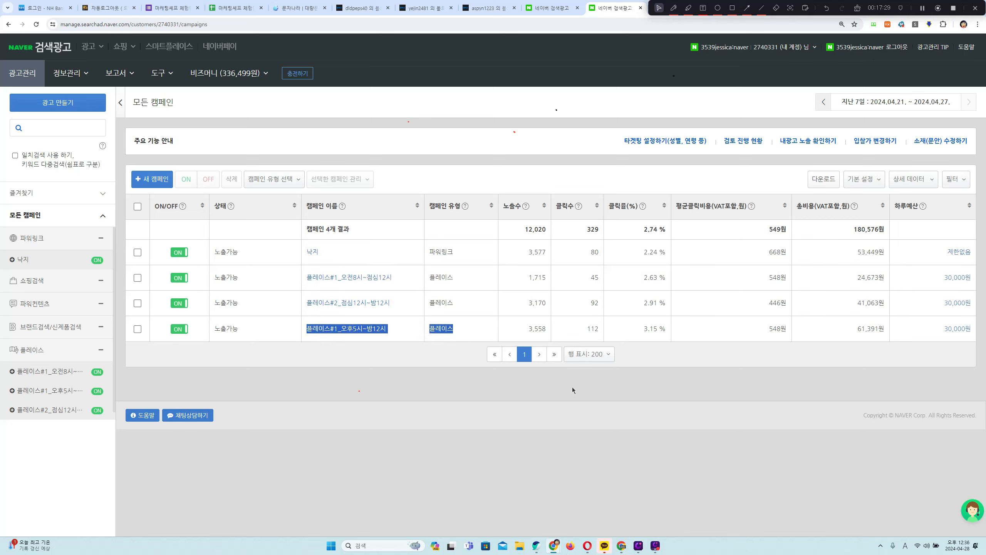
pyautogui.click(349, 366)
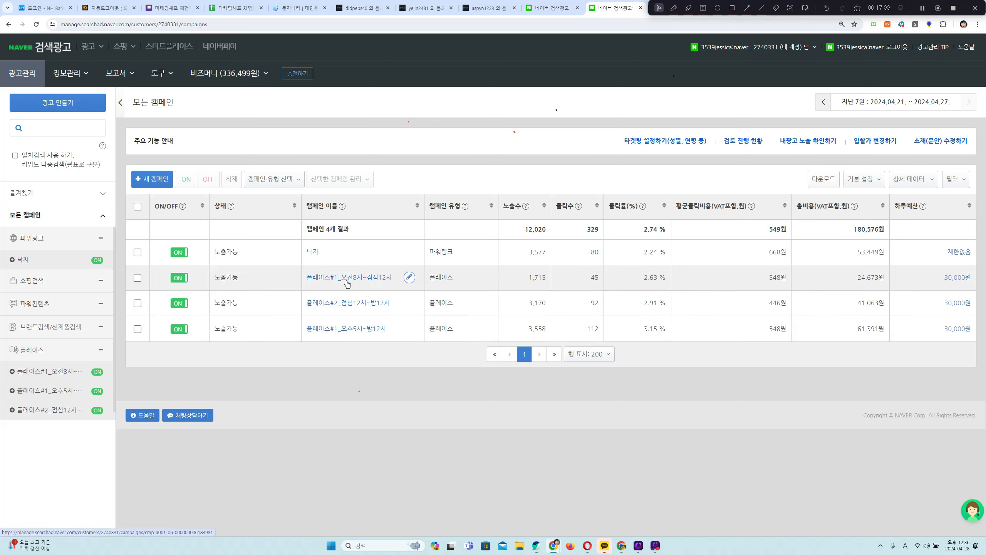
# Highlight the time ranges 오전8시~점심12시 and 점심12시~밤12시 in the first two 플레이스 campaign names.
pyautogui.moveTo(392, 277); pyautogui.dragTo(339, 274)
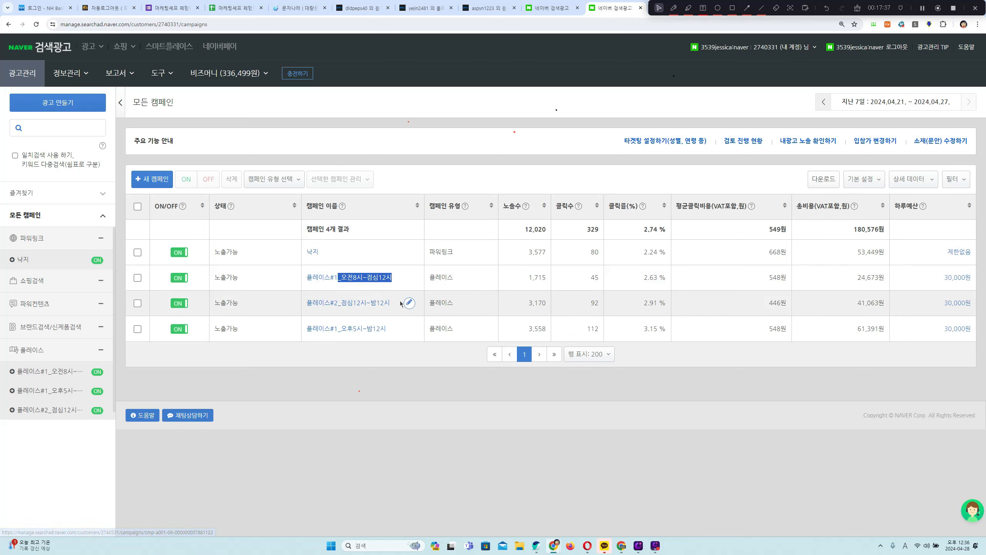
pyautogui.moveTo(390, 302); pyautogui.dragTo(342, 303)
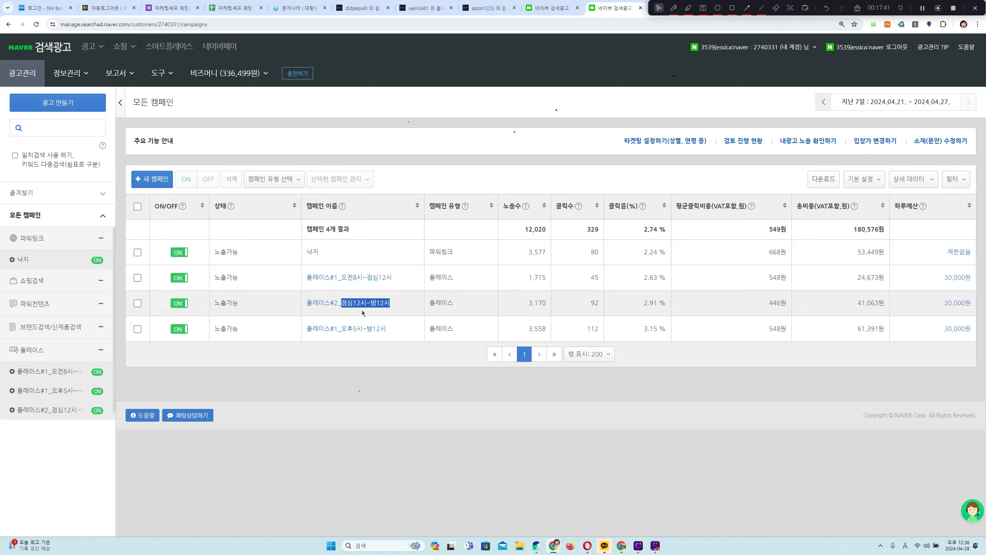
pyautogui.click(393, 334)
pyautogui.moveTo(395, 305)
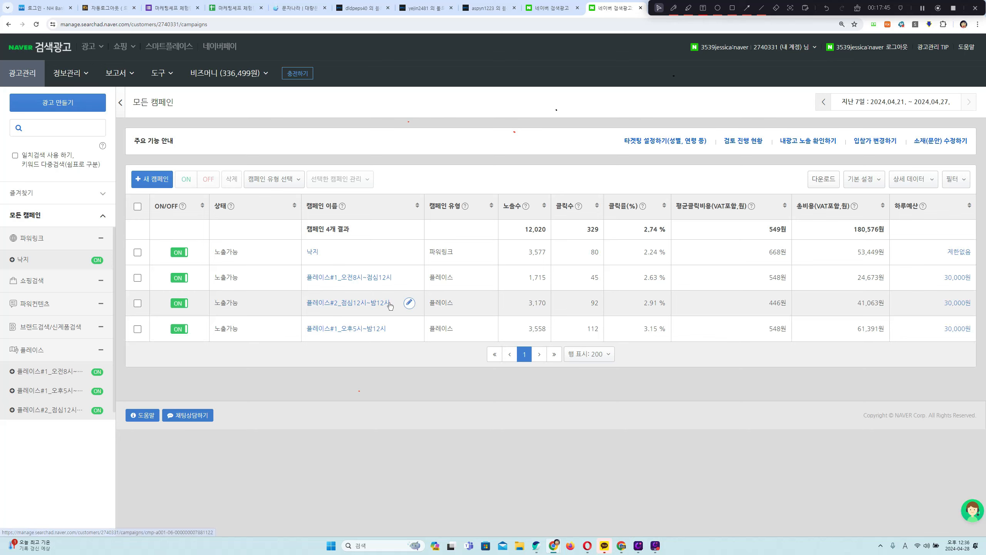
# Rename the 플레이스#2 campaign as 플레이스#2_점심12시~오후5시 and save the change.
pyautogui.click(410, 303)
pyautogui.click(430, 193)
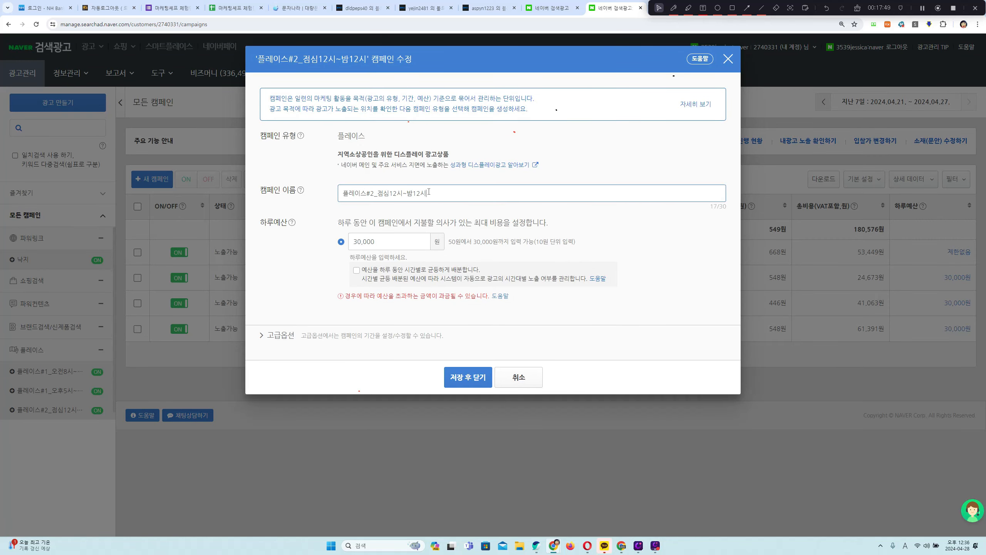
pyautogui.press('BackSpace')
pyautogui.press('BackSpace')
pyautogui.press('BackSpace')
pyautogui.press('BackSpace')
pyautogui.write('d')
pyautogui.press('BackSpace')
pyautogui.press('Hangul')
pyautogui.write('오후5시')
pyautogui.press('Tab')
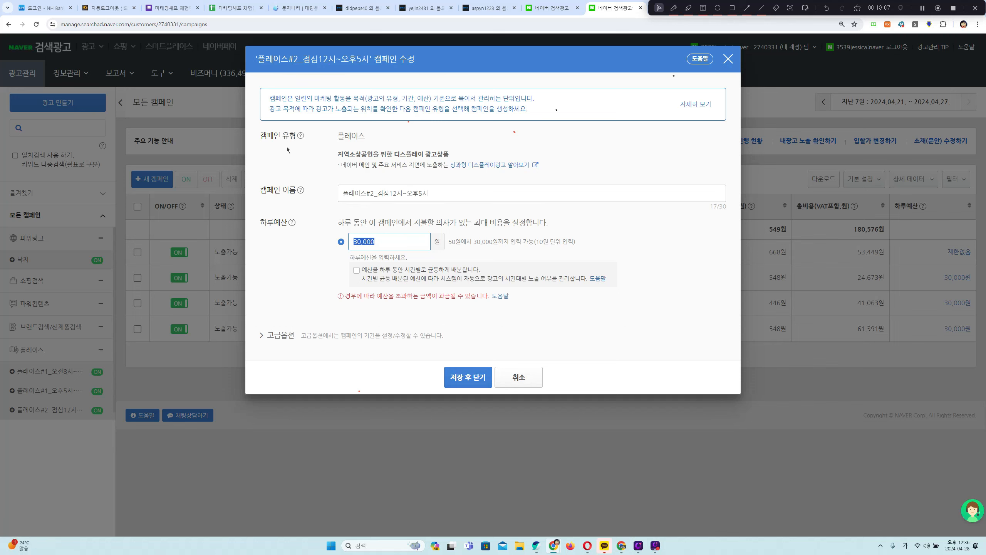
pyautogui.click(457, 382)
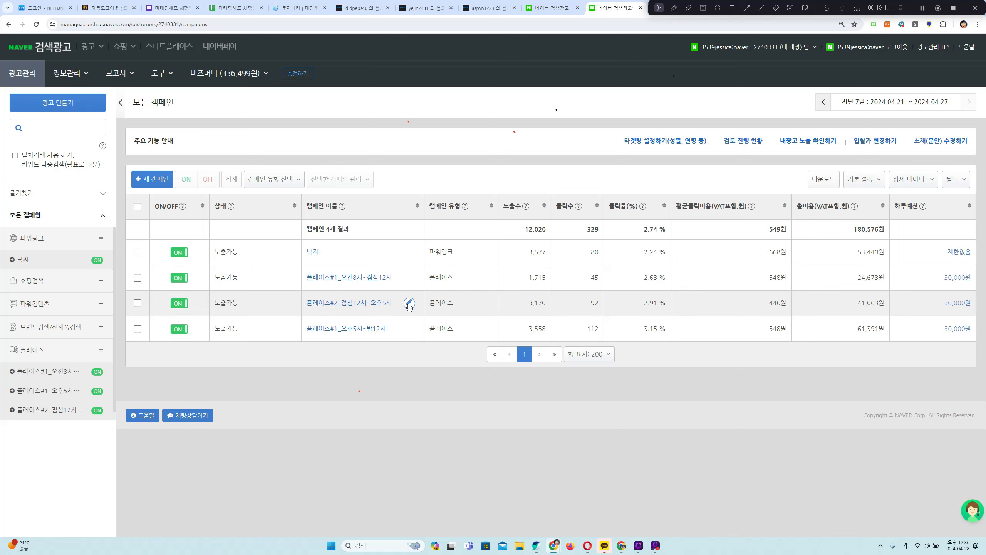
# Review the daily budget limit, average exposure bid and basic bid in the 플레이스#2_점심12시~오후5시 ad group's settings, and close them unchanged.
pyautogui.click(380, 303)
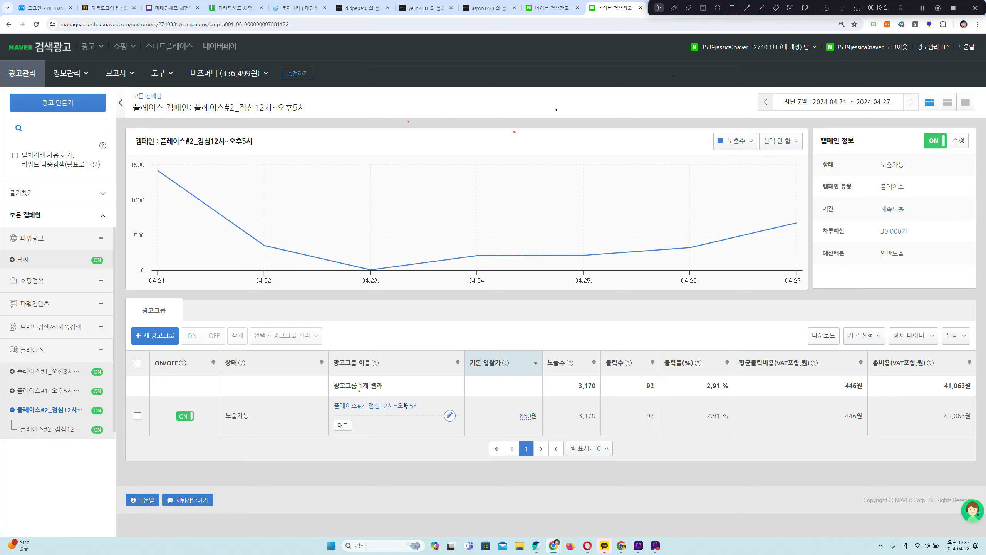
pyautogui.click(450, 415)
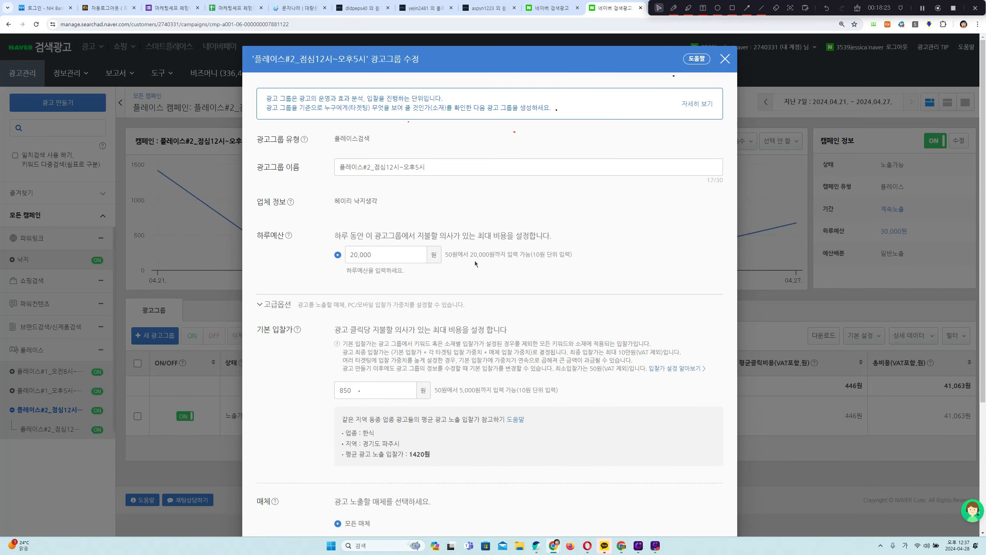
pyautogui.moveTo(465, 253); pyautogui.dragTo(498, 249)
pyautogui.click(459, 252)
pyautogui.moveTo(391, 259); pyautogui.dragTo(314, 268)
pyautogui.moveTo(433, 457)
pyautogui.mouseDown()
pyautogui.moveTo(347, 454)
pyautogui.moveTo(389, 445)
pyautogui.moveTo(350, 454)
pyautogui.moveTo(445, 453)
pyautogui.mouseUp()
pyautogui.click(445, 454)
pyautogui.doubleClick(358, 390)
pyautogui.click(725, 59)
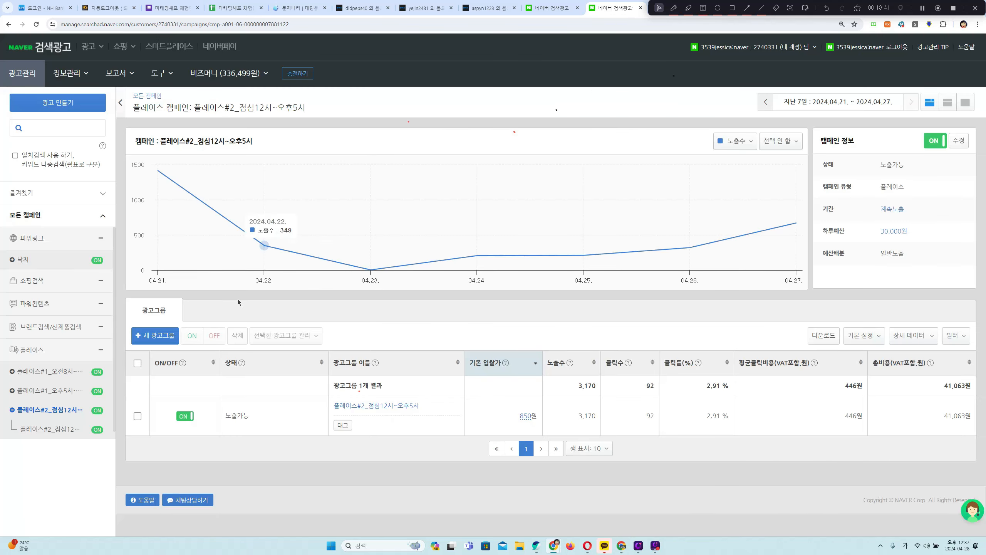
# Try out a new 플레이스검색 ad group with a daily budget of 20,000원, and cancel without saving it.
pyautogui.click(176, 335)
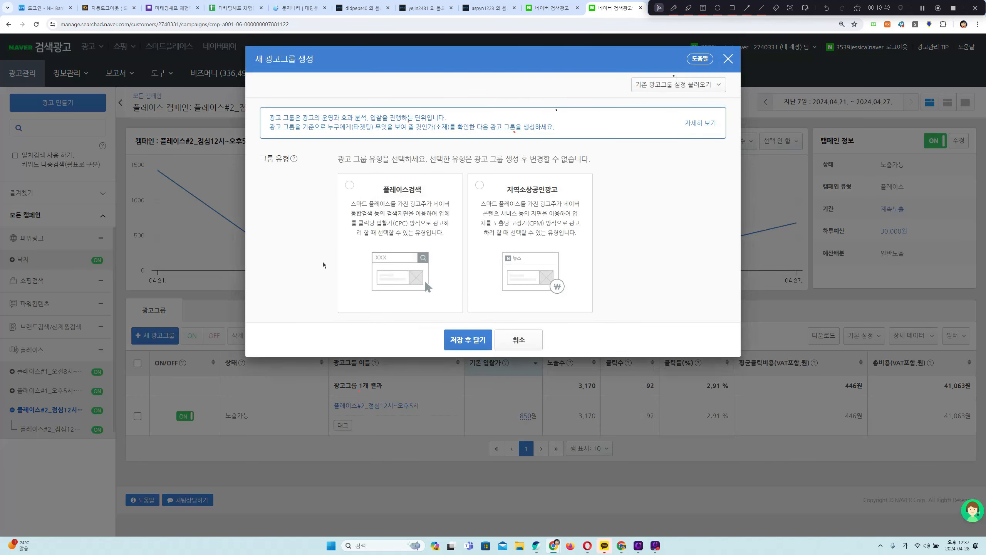
pyautogui.click(349, 187)
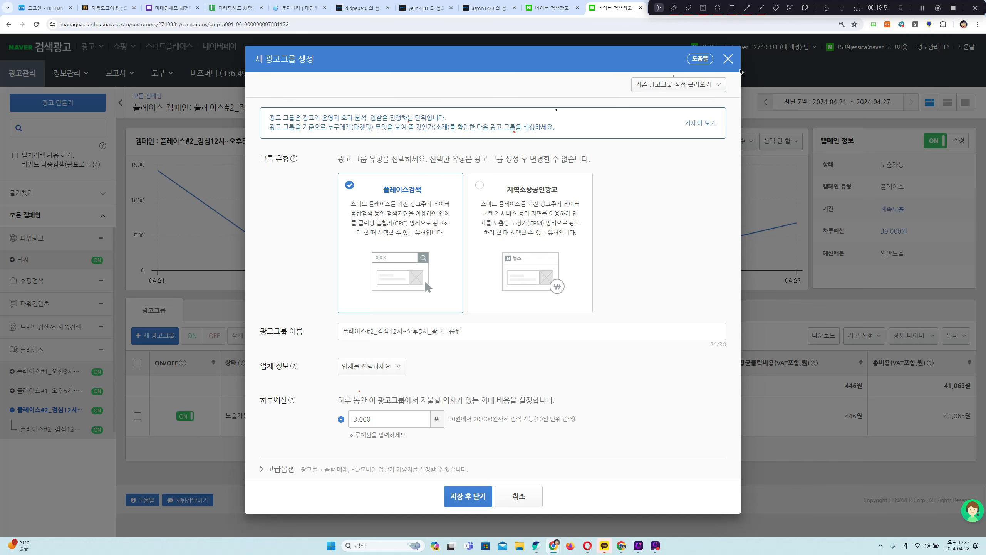
pyautogui.click(727, 60)
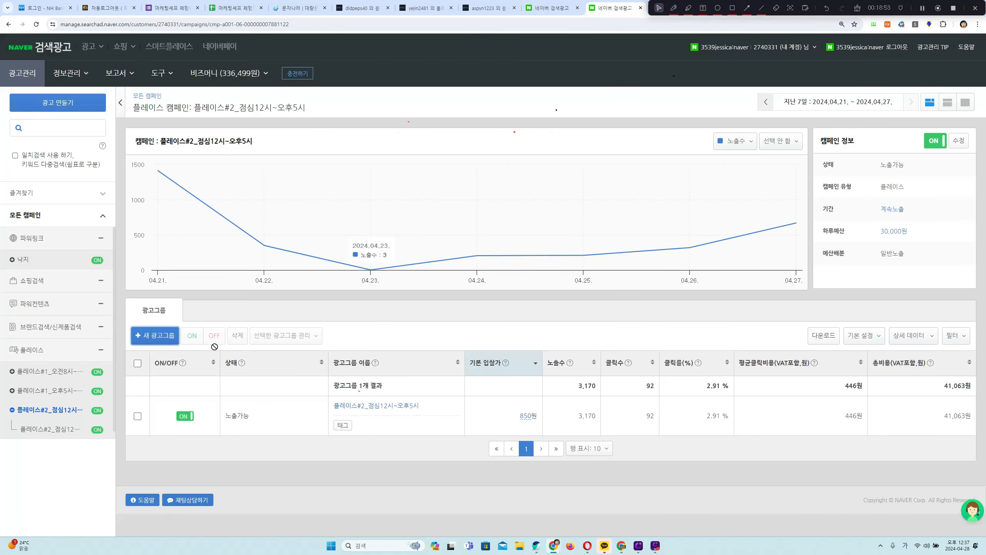
pyautogui.click(159, 333)
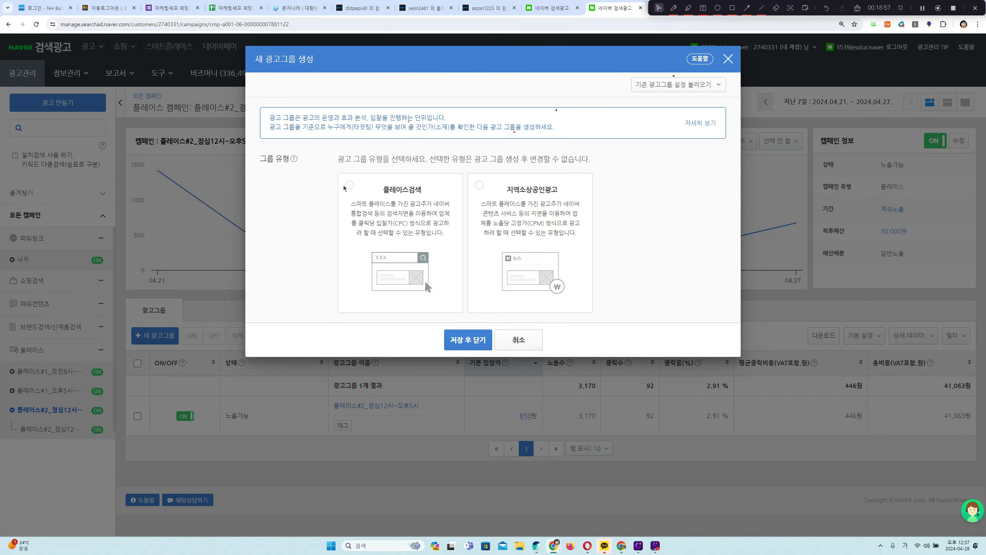
pyautogui.click(350, 186)
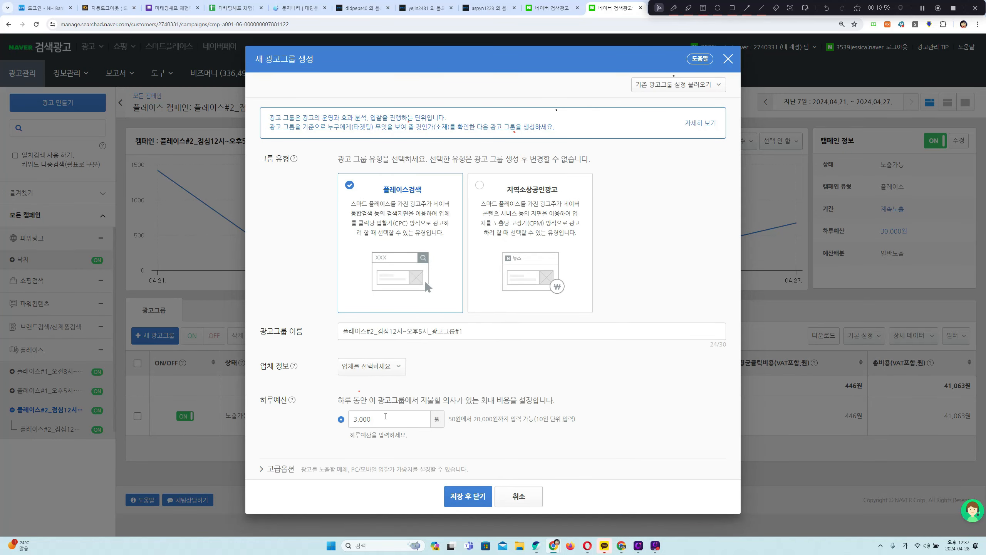
pyautogui.doubleClick(385, 419)
pyautogui.write('20,000')
pyautogui.click(508, 502)
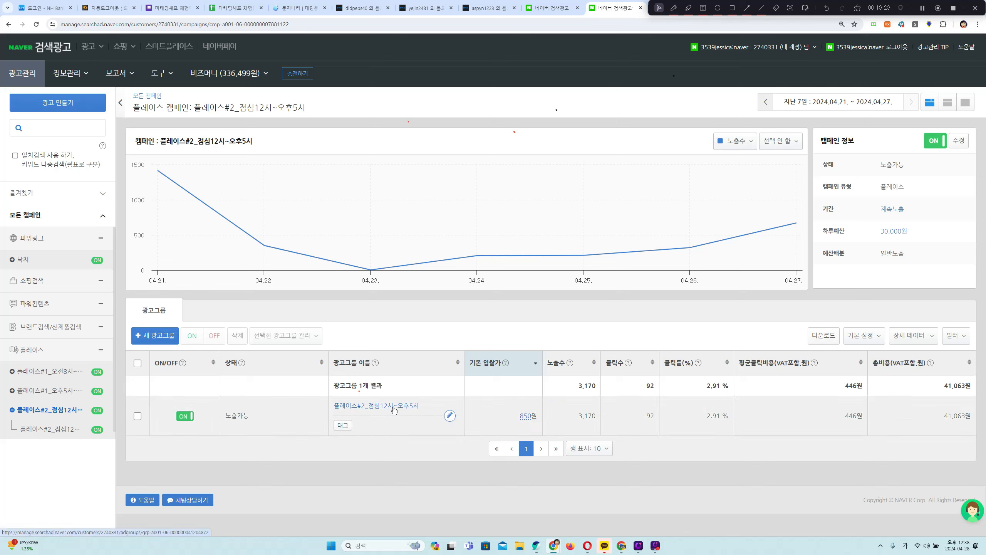
# Return to the campaign list and highlight the time range 오후5시~밤12시 in the last 플레이스 campaign name.
pyautogui.click(11, 29)
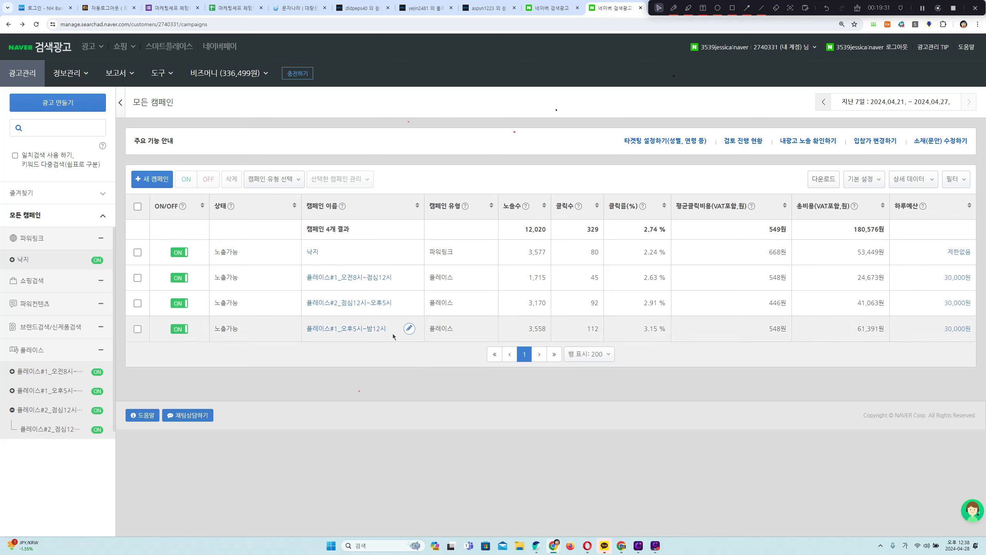
pyautogui.moveTo(393, 333); pyautogui.dragTo(342, 341)
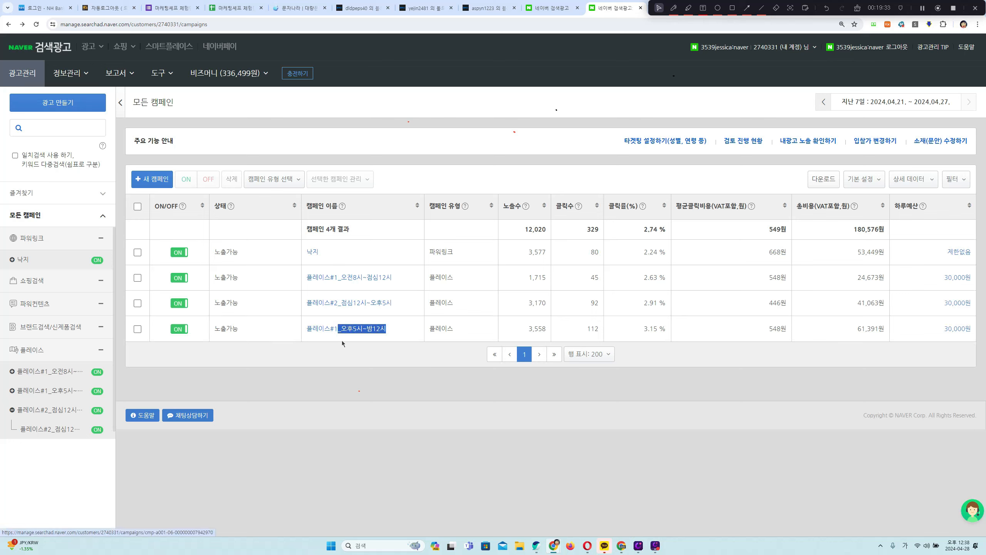
pyautogui.click(340, 367)
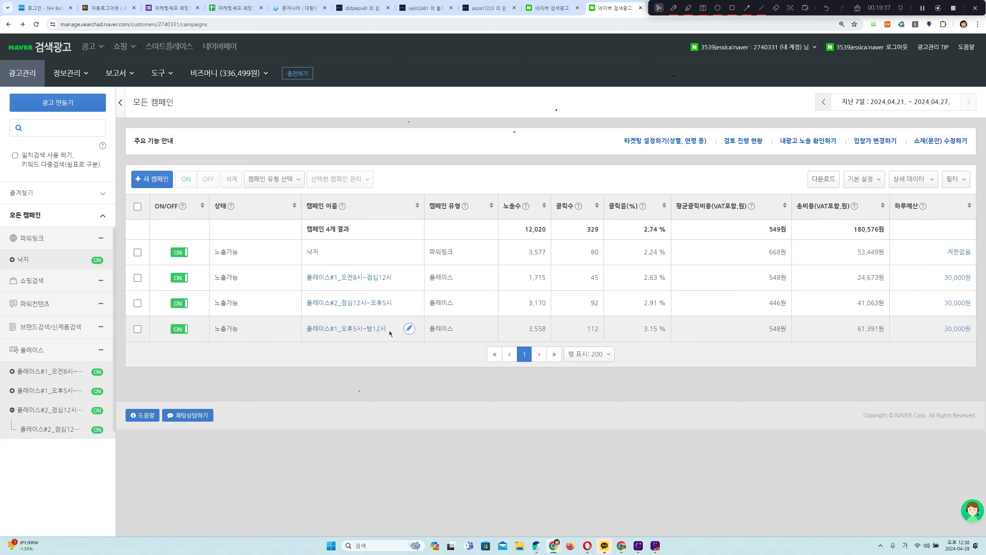
pyautogui.moveTo(389, 334); pyautogui.dragTo(345, 342)
pyautogui.click(359, 373)
pyautogui.moveTo(386, 330); pyautogui.dragTo(336, 329)
pyautogui.click(344, 365)
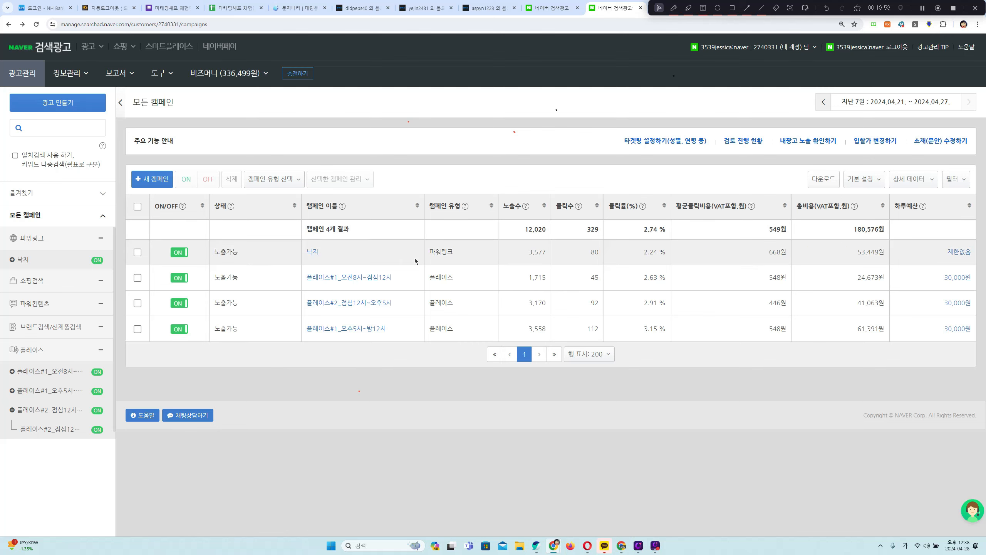
# Highlight the time range in each of the three 플레이스 campaign names, and briefly view the 플레이스#1_오전8시~점심12시 campaign's details.
pyautogui.moveTo(392, 278); pyautogui.dragTo(337, 282)
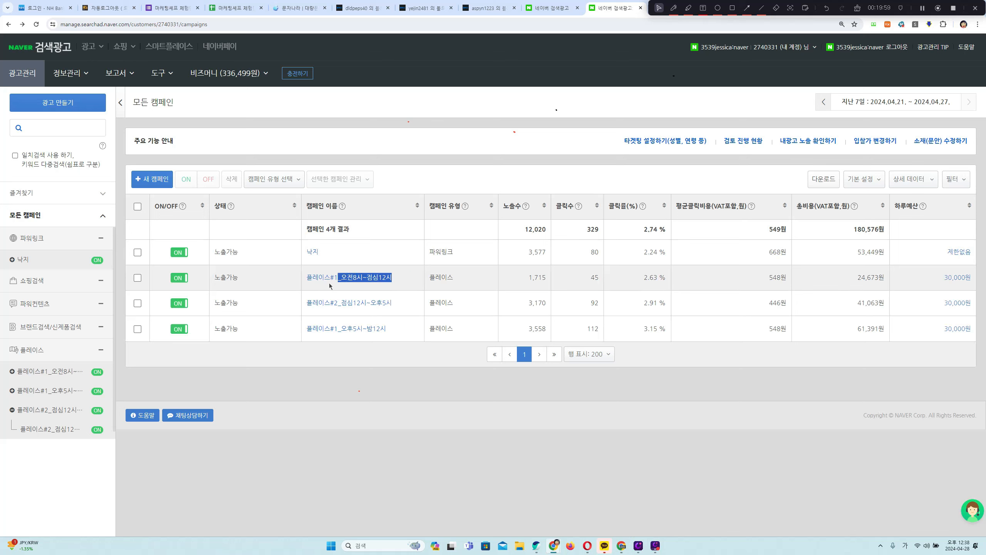
pyautogui.click(393, 286)
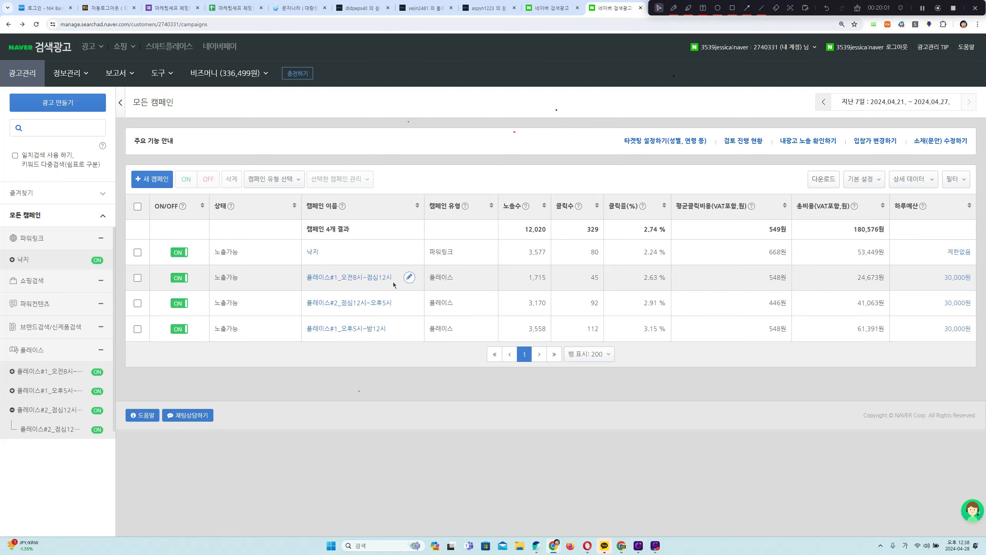
pyautogui.moveTo(393, 278); pyautogui.dragTo(338, 276)
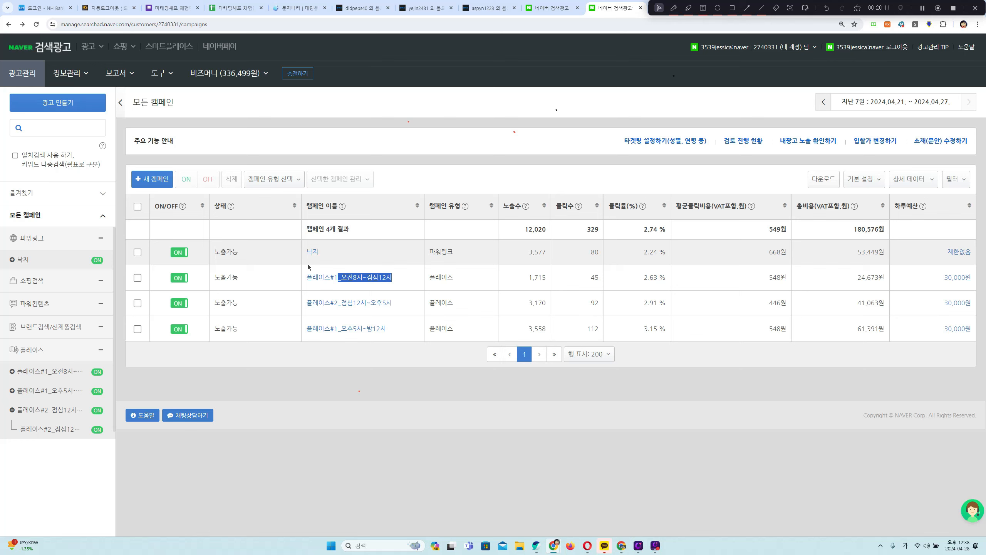
pyautogui.click(396, 282)
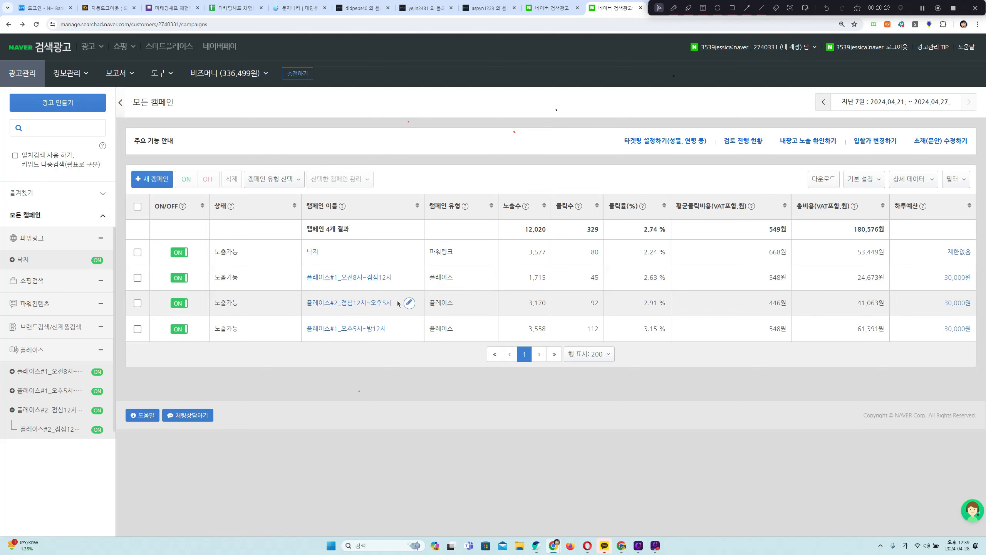
pyautogui.moveTo(397, 304); pyautogui.dragTo(341, 303)
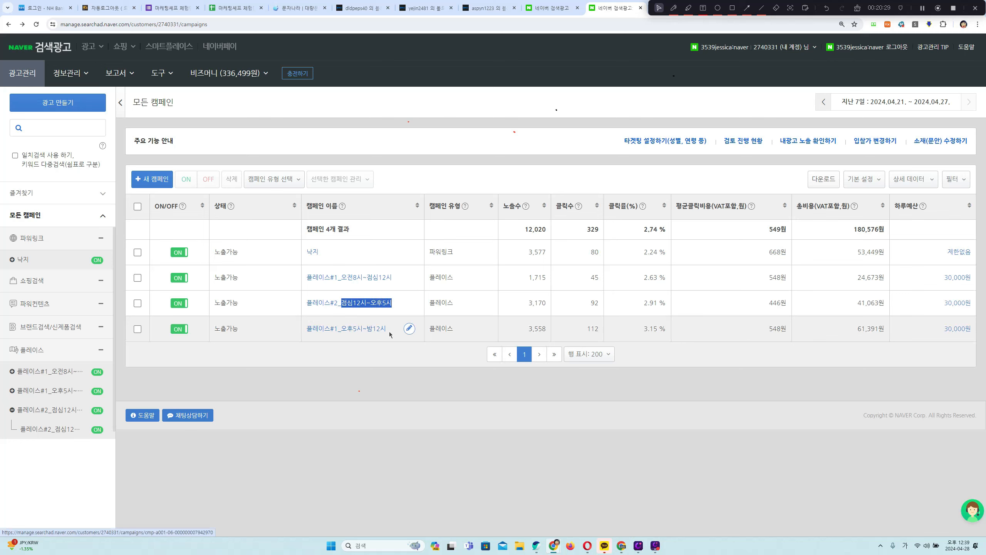
pyautogui.moveTo(392, 335); pyautogui.dragTo(347, 330)
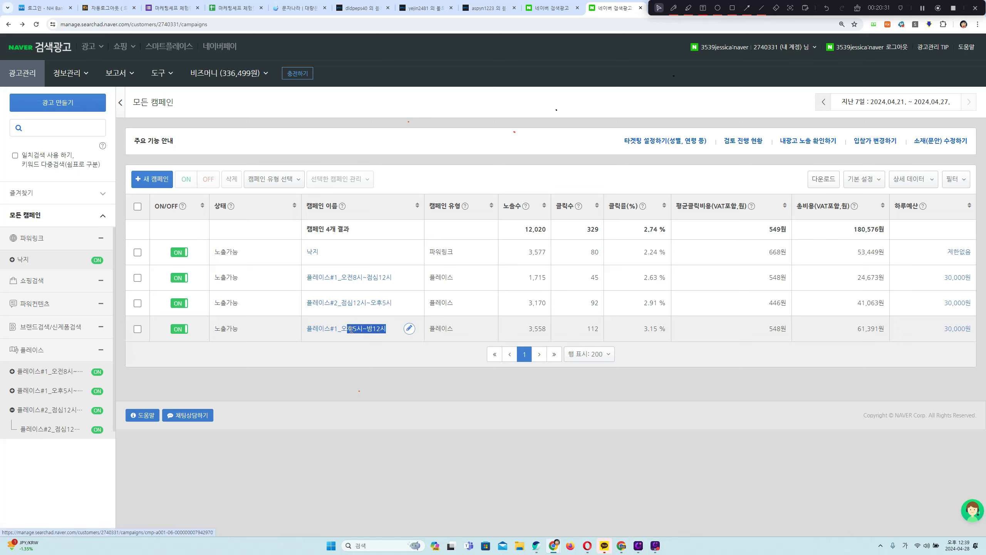
pyautogui.click(339, 360)
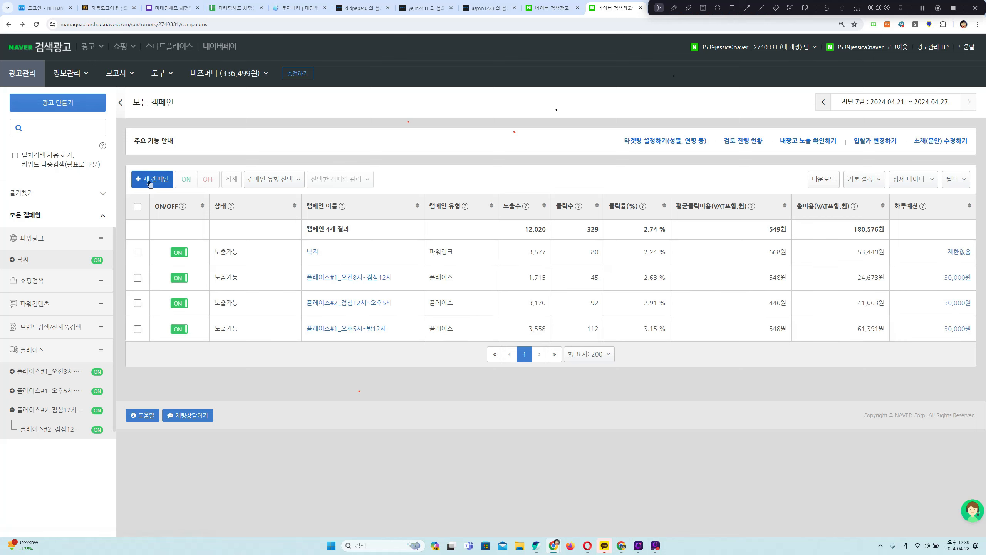
pyautogui.click(350, 277)
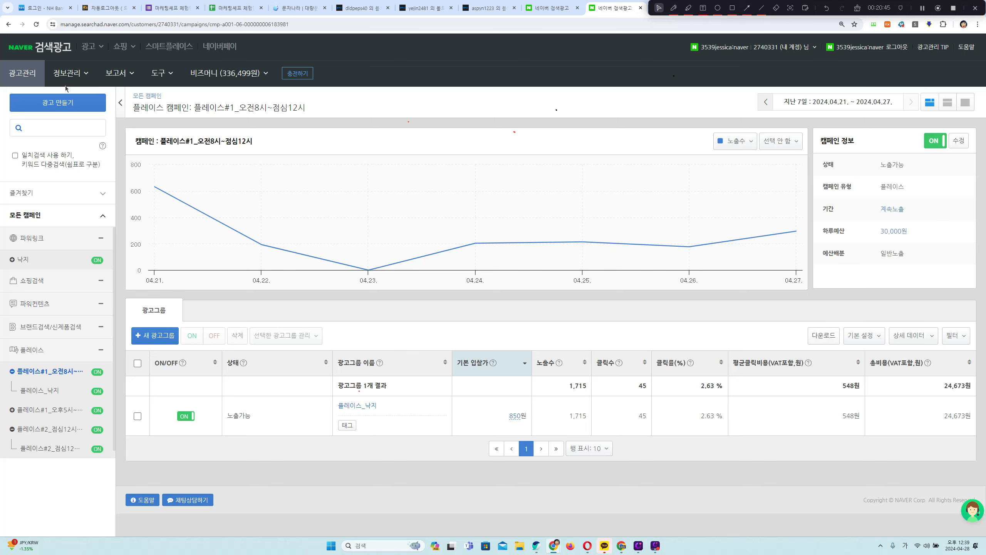
pyautogui.click(8, 25)
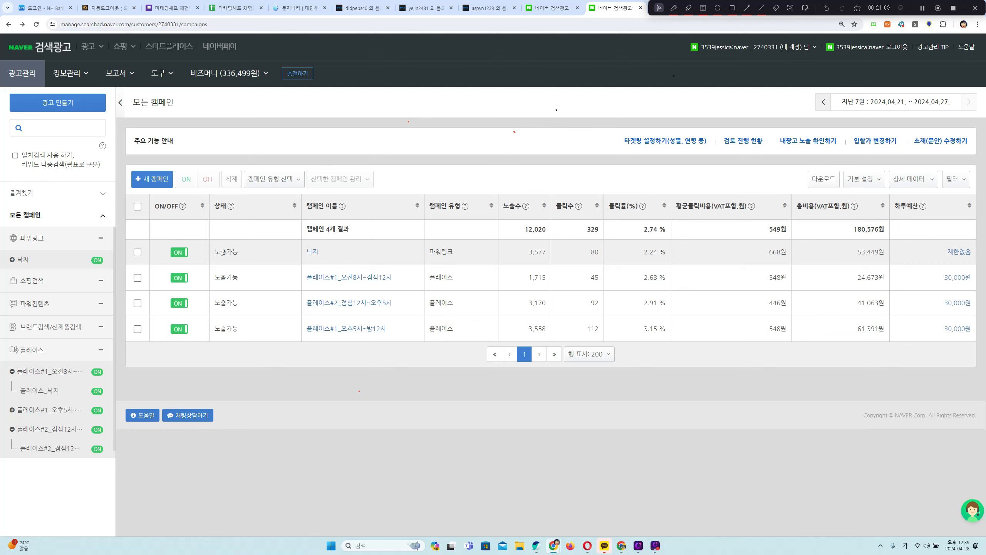
# Switch to the browser tab with the 검색광고 home page and load m.naver.com there.
pyautogui.click(548, 9)
pyautogui.click(386, 20)
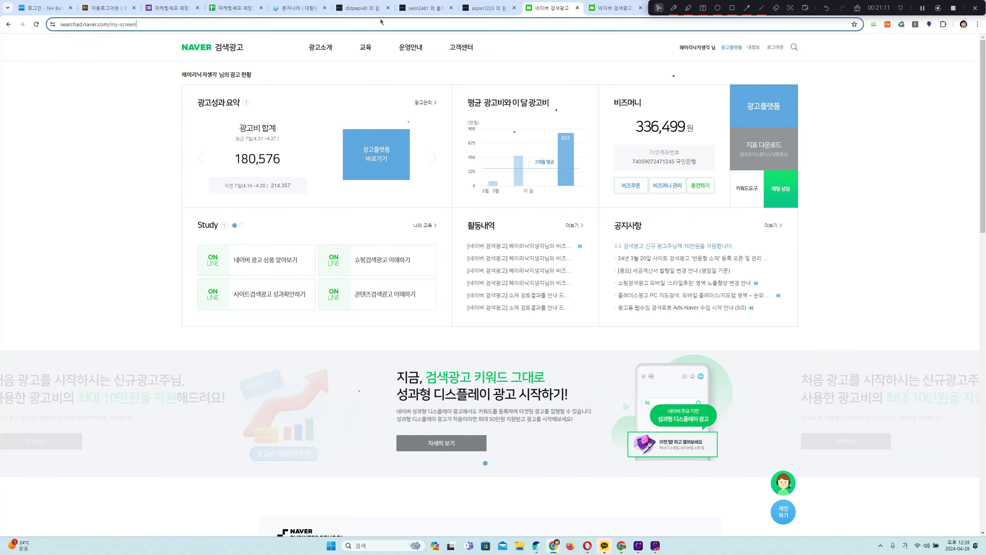
pyautogui.write('ㅡ')
pyautogui.press('BackSpace')
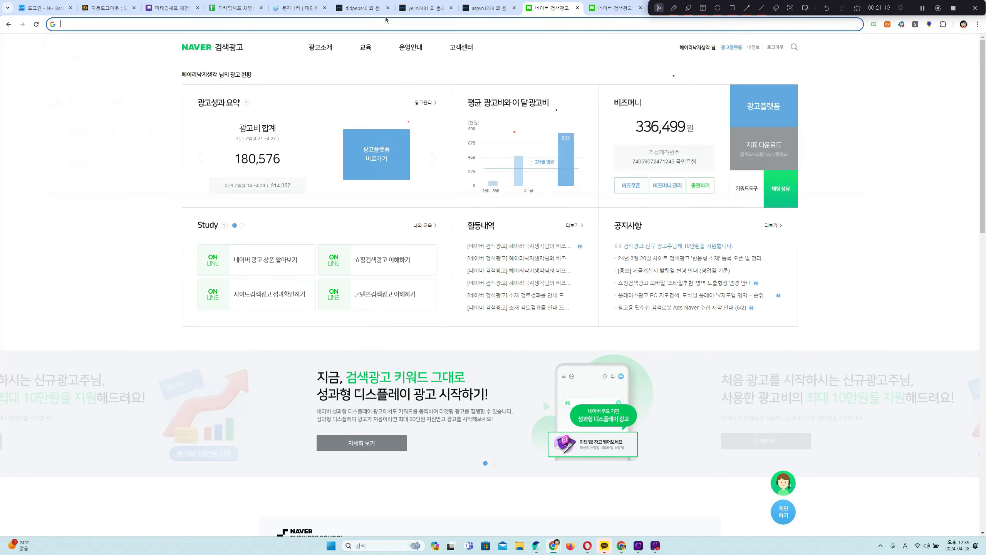
pyautogui.press('Hangul')
pyautogui.write('m.naver.com')
pyautogui.press('Return')
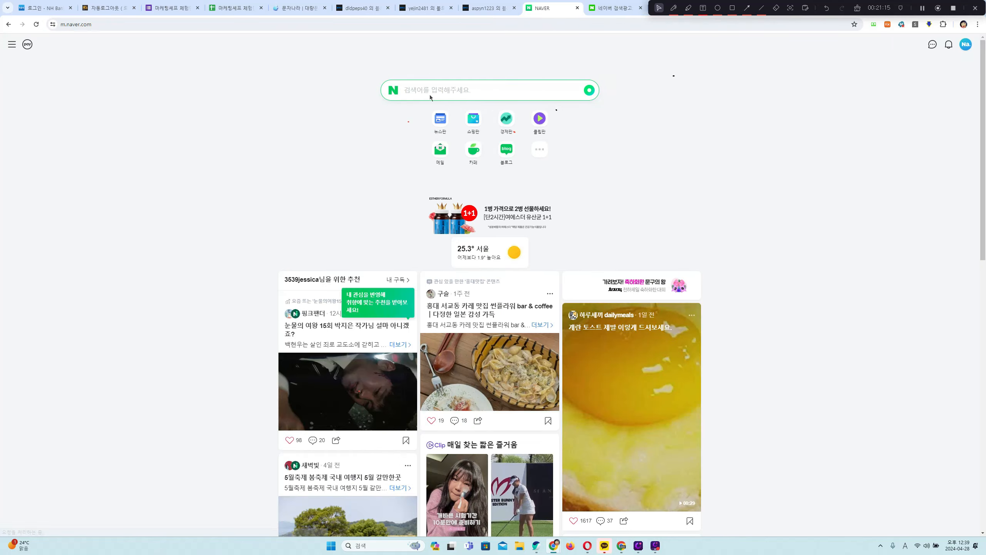
# Search Naver mobile for 파주 애견동반 식당, and look through the 파워링크 and 플레이스 ads, reloading the results once.
pyautogui.click(429, 90)
pyautogui.press('Hangul')
pyautogui.write('패주 애견동반')
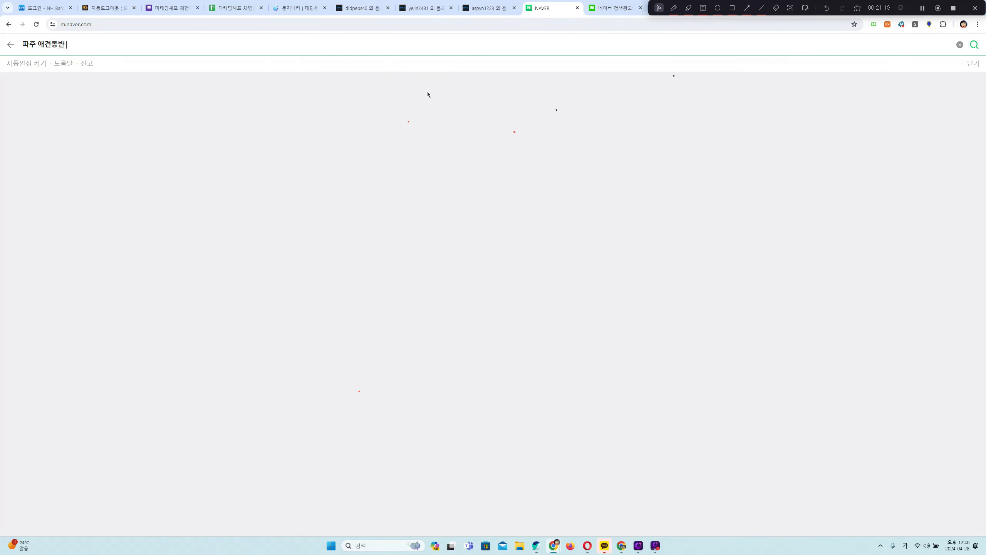
pyautogui.write(' 식당')
pyautogui.press('Return')
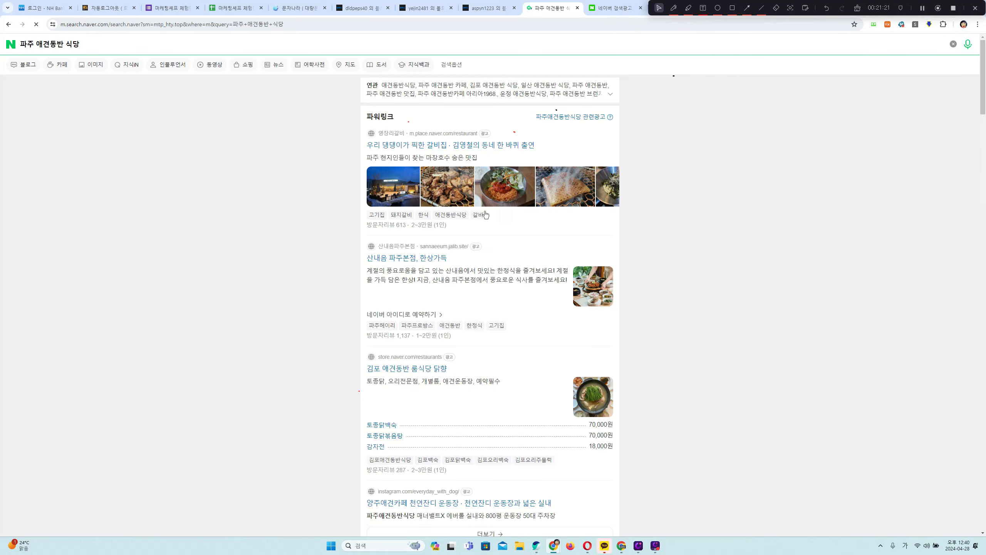
pyautogui.scroll(-5, 695, 224)
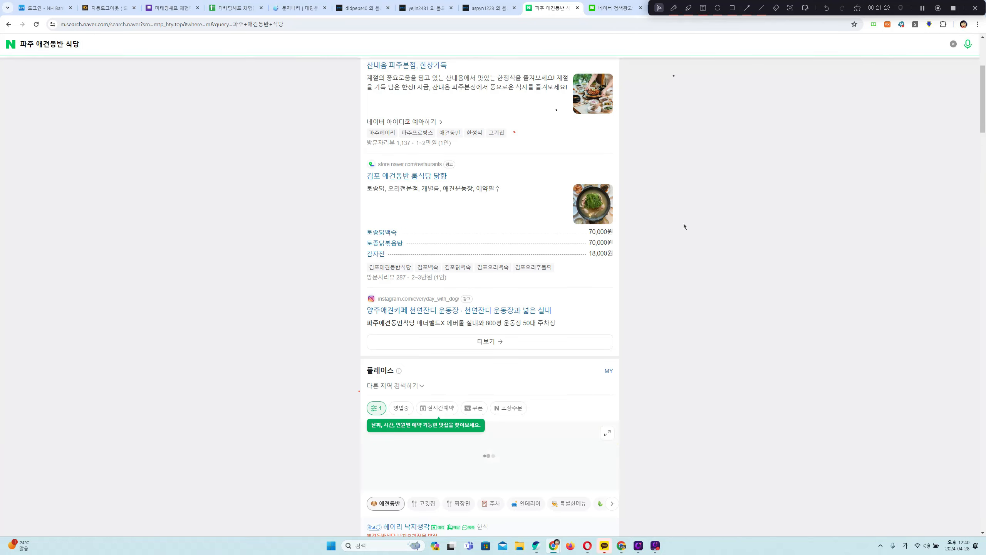
pyautogui.scroll(5, 683, 223)
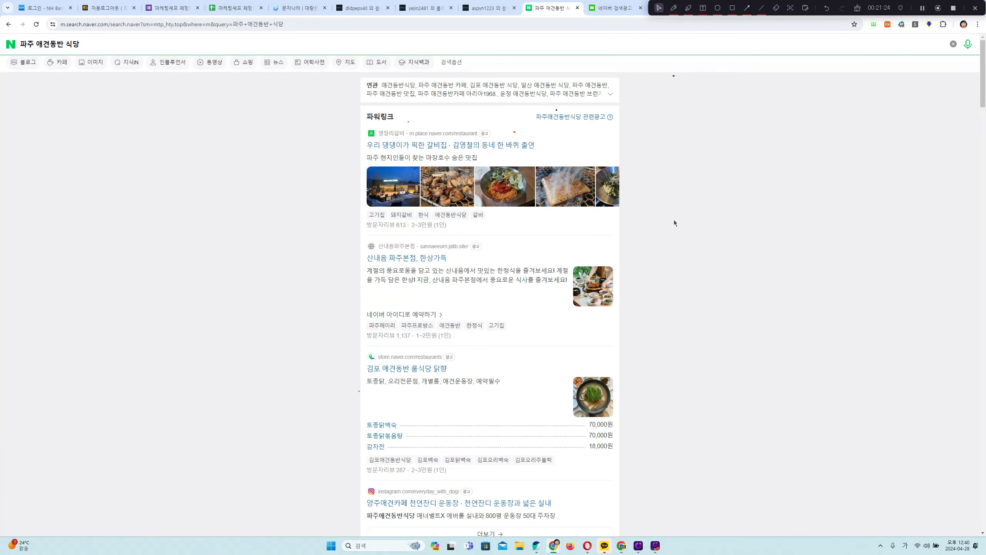
pyautogui.click(399, 29)
pyautogui.press('Return')
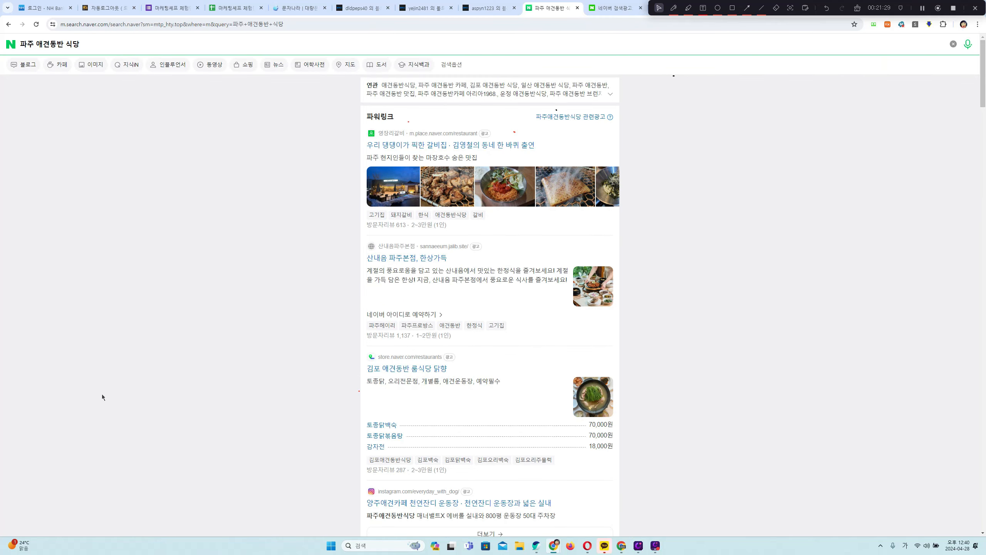
pyautogui.scroll(-5, 251, 318)
pyautogui.scroll(5, 251, 321)
# Switch to the Search Ad tab and try a 3000 won daily budget for the 낙지 campaign, closing the edit form without saving.
pyautogui.click(615, 8)
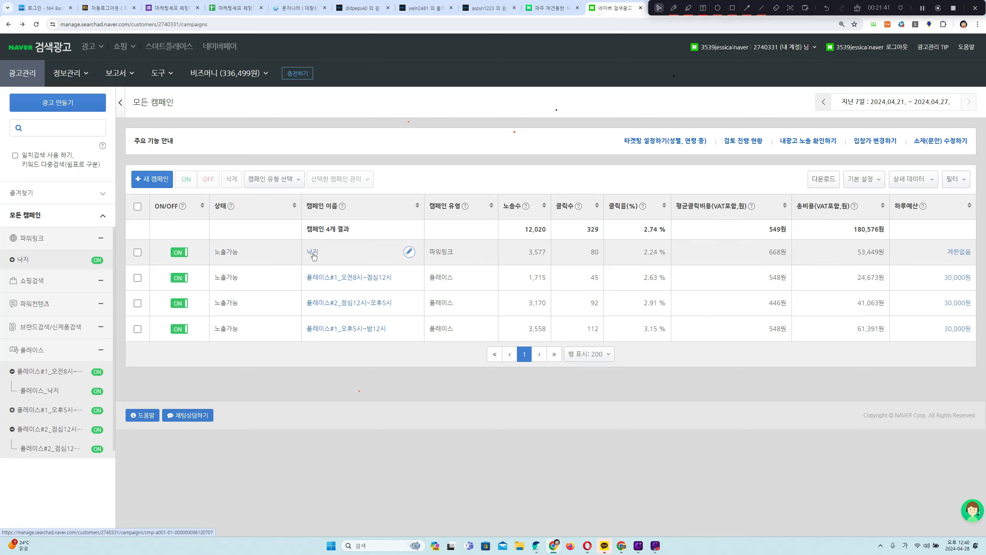
pyautogui.click(409, 251)
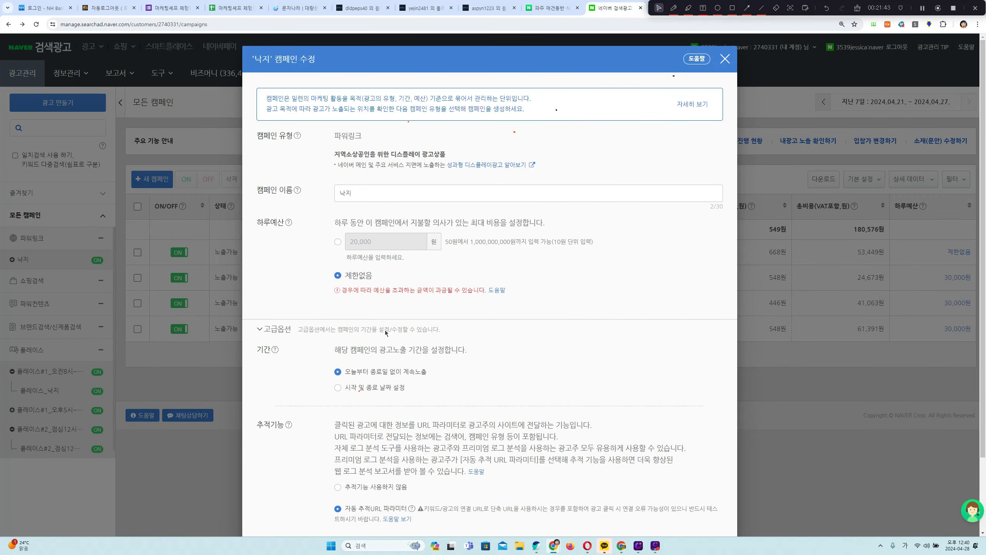
pyautogui.click(338, 241)
pyautogui.doubleClick(380, 245)
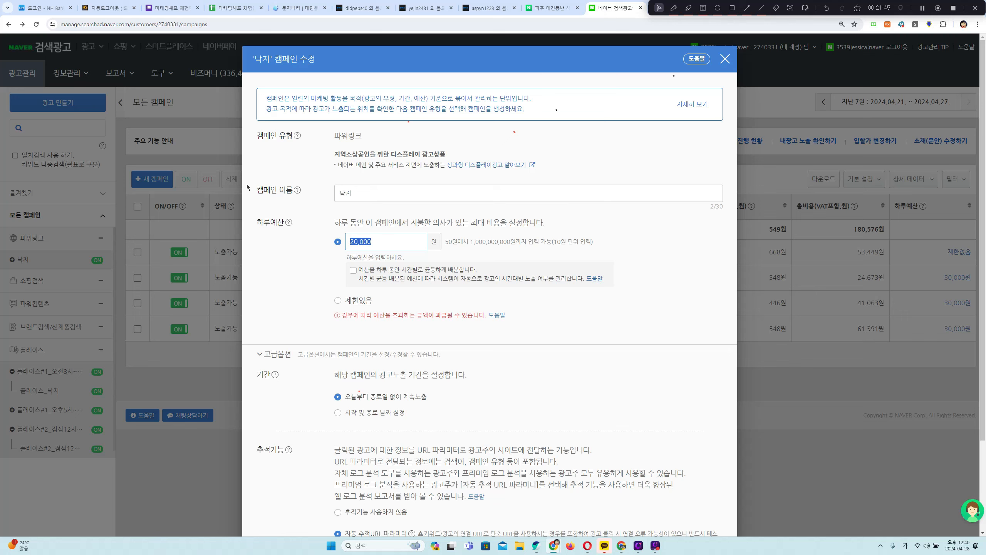
pyautogui.write('3000')
pyautogui.click(725, 58)
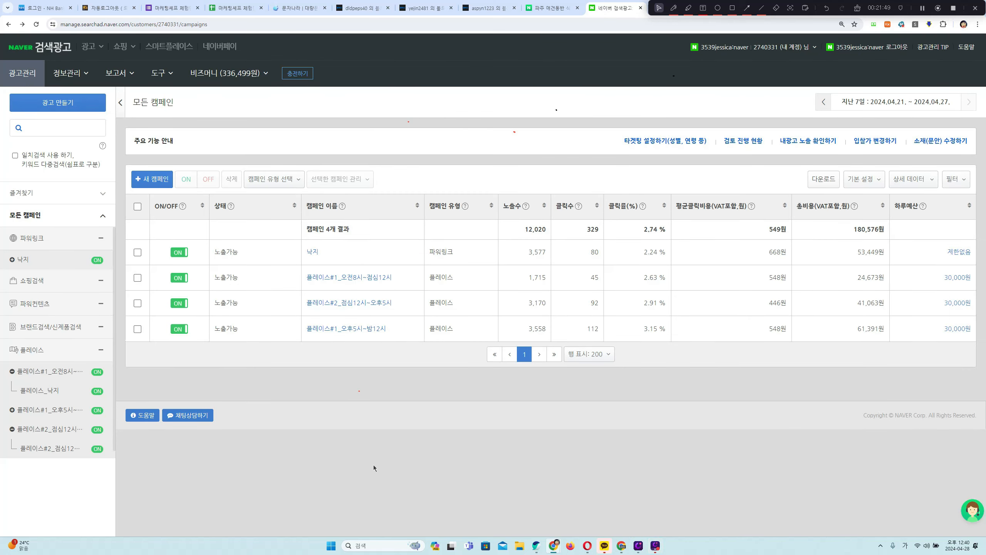
# Highlight the rows of the campaign list, and highlight the 기본 입찰가 heading in the 플레이스#1_오전8시~점심12시 campaign.
pyautogui.moveTo(384, 328); pyautogui.dragTo(308, 262)
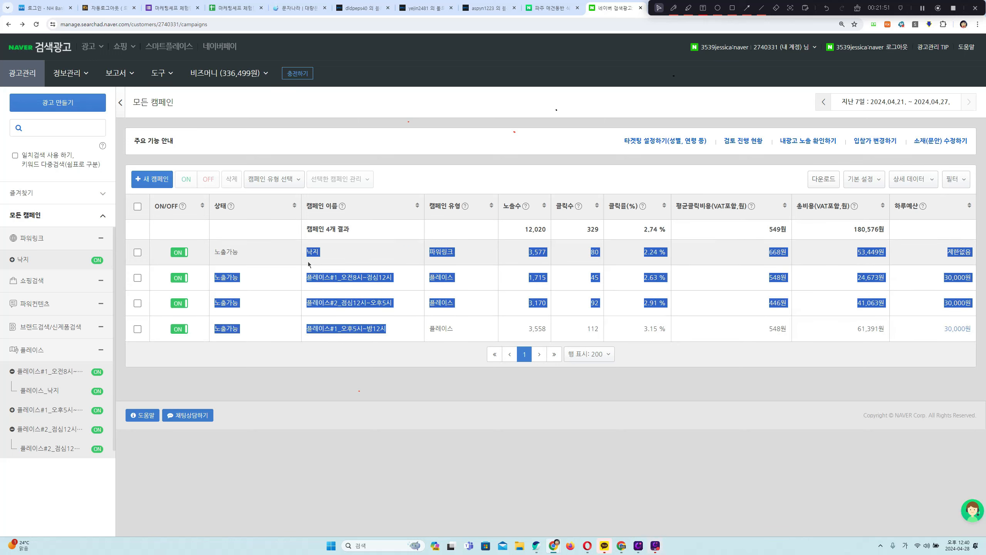
pyautogui.click(321, 357)
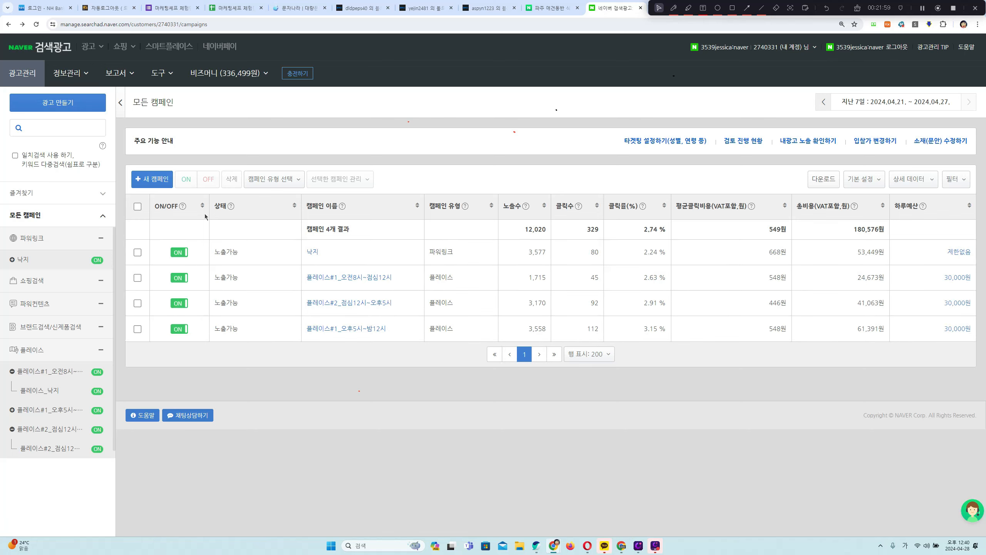
pyautogui.click(356, 278)
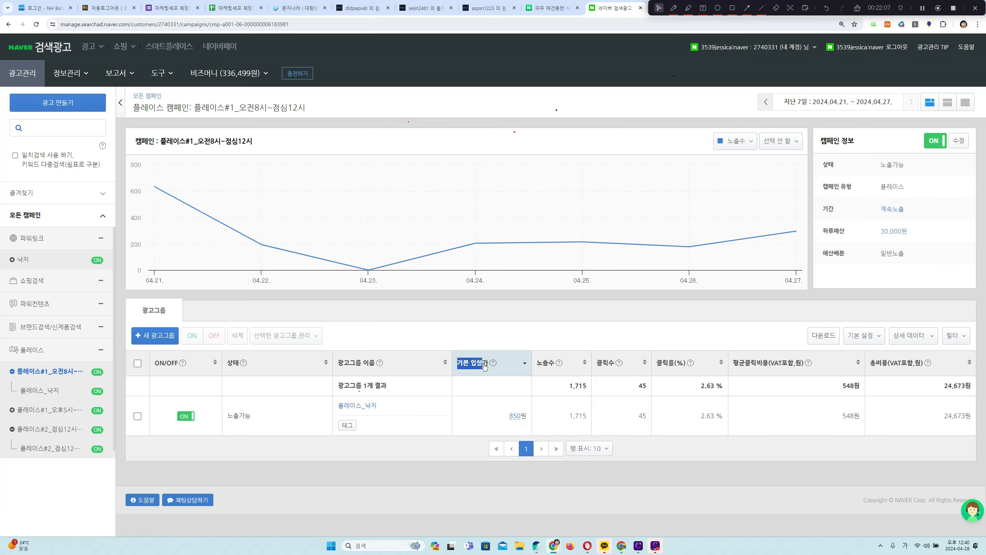
pyautogui.moveTo(492, 363)
pyautogui.click(605, 497)
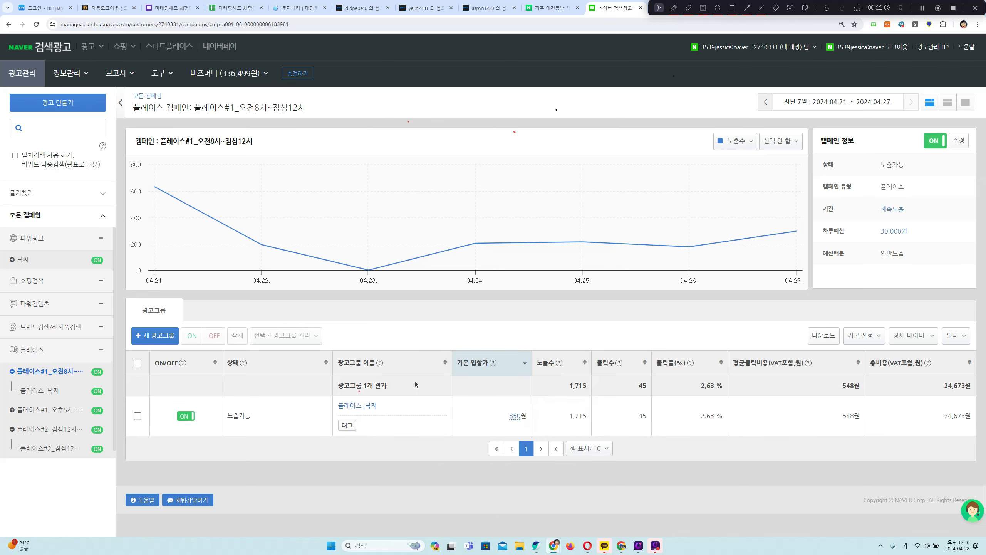
# Look over the 플레이스_낙지 ad group's ads, and highlight Monday's 08시부터 12시까지 slot in its day and time targeting.
pyautogui.click(360, 406)
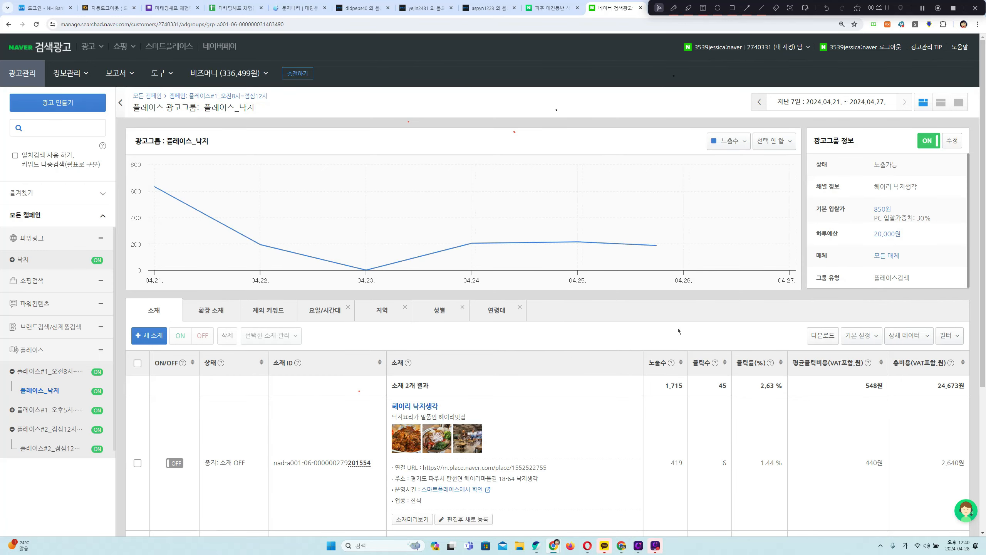
pyautogui.scroll(-5, 369, 426)
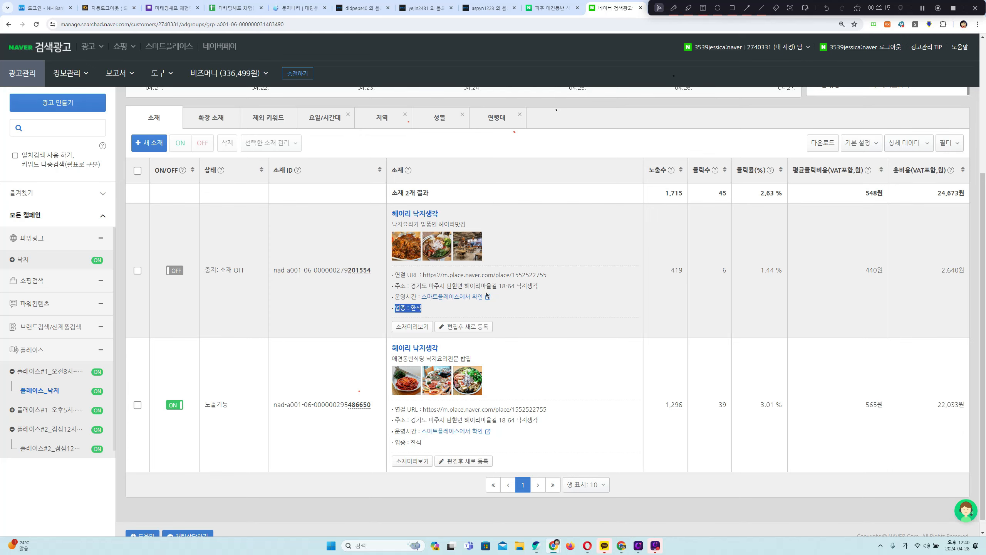
pyautogui.click(318, 118)
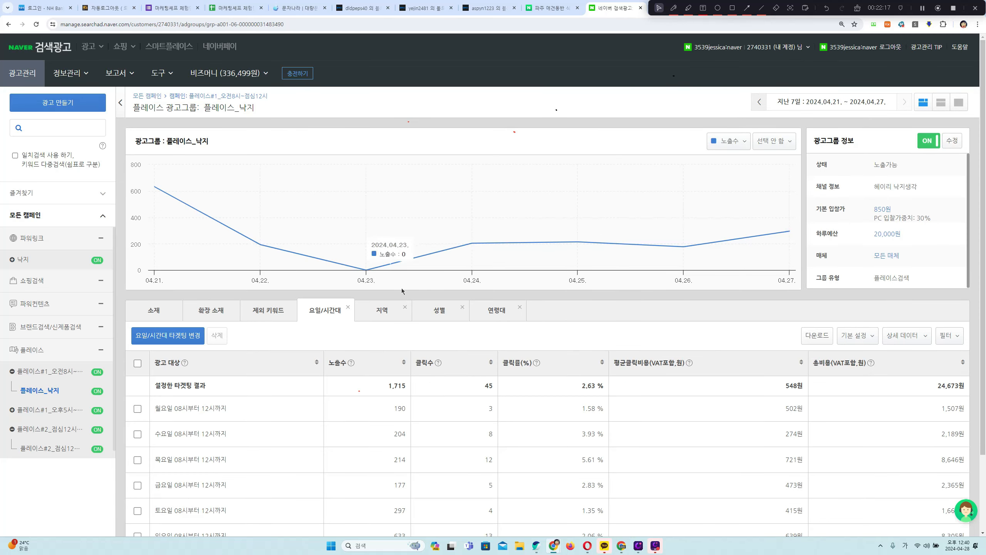
pyautogui.scroll(-3, 333, 343)
pyautogui.moveTo(231, 322); pyautogui.dragTo(167, 322)
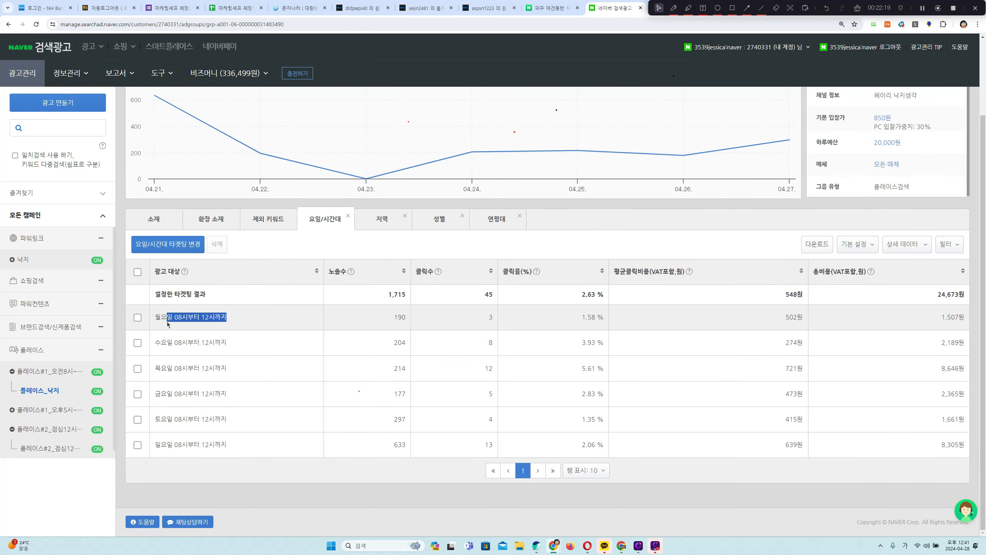
pyautogui.click(178, 319)
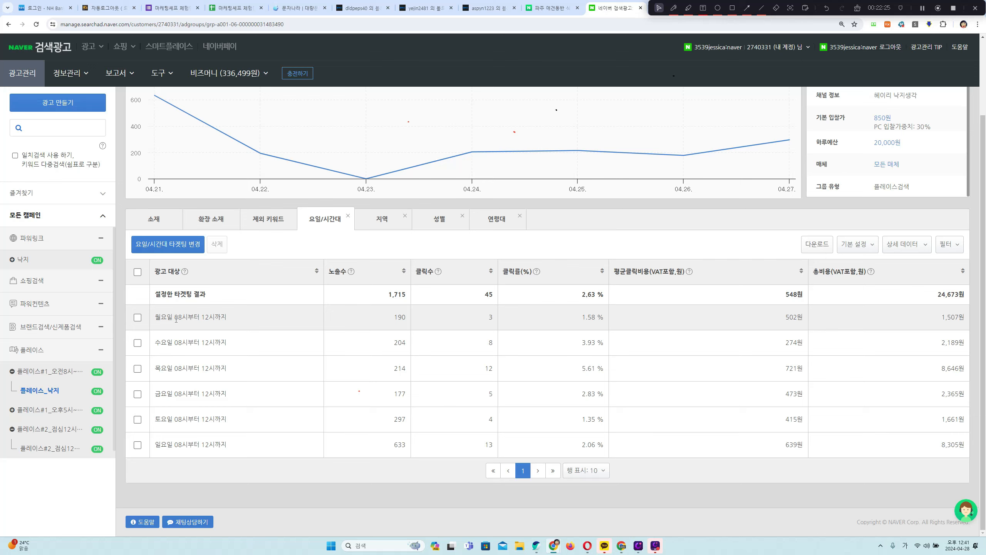
pyautogui.moveTo(175, 320); pyautogui.dragTo(227, 319)
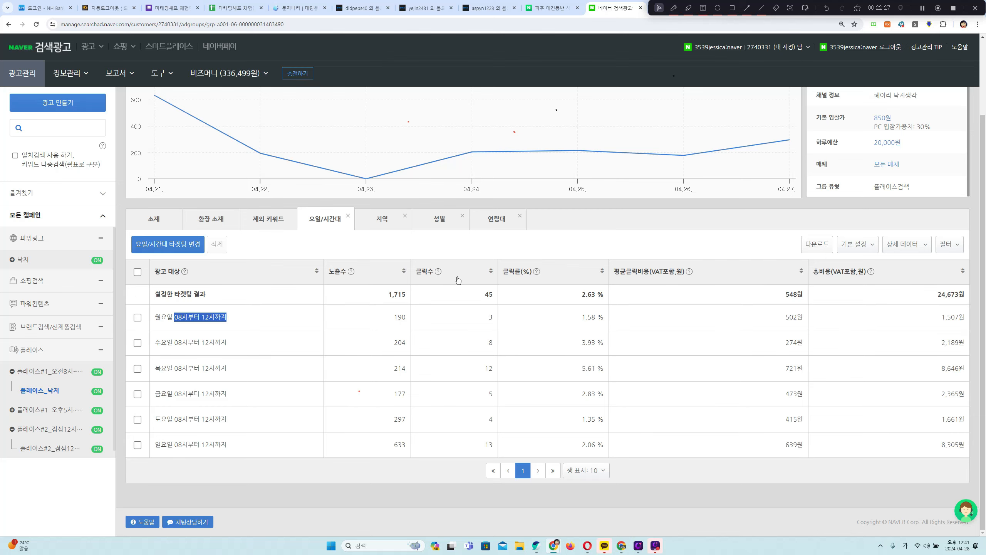
# Highlight the 클릭수 heading and the overall total cost in the day and time targeting results.
pyautogui.doubleClick(426, 272)
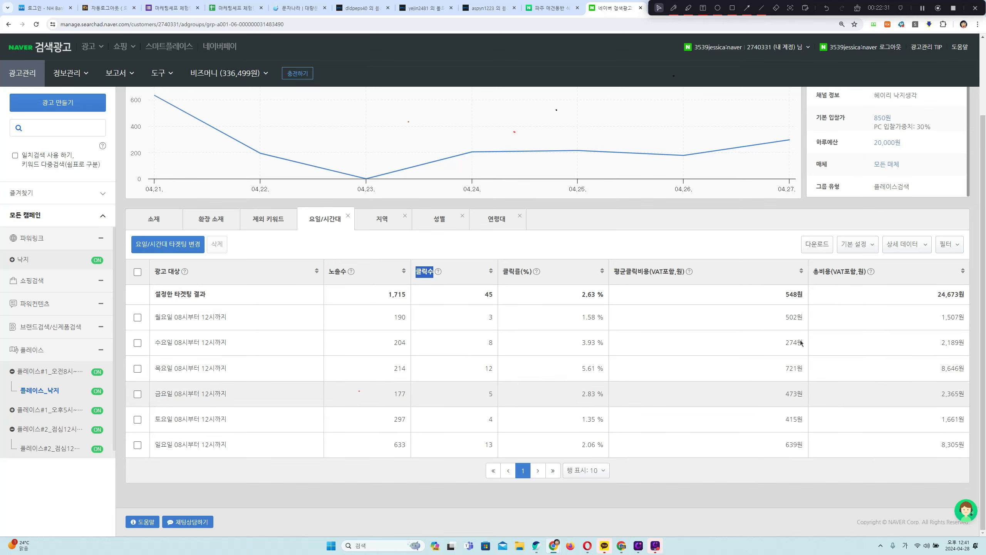
pyautogui.click(934, 297)
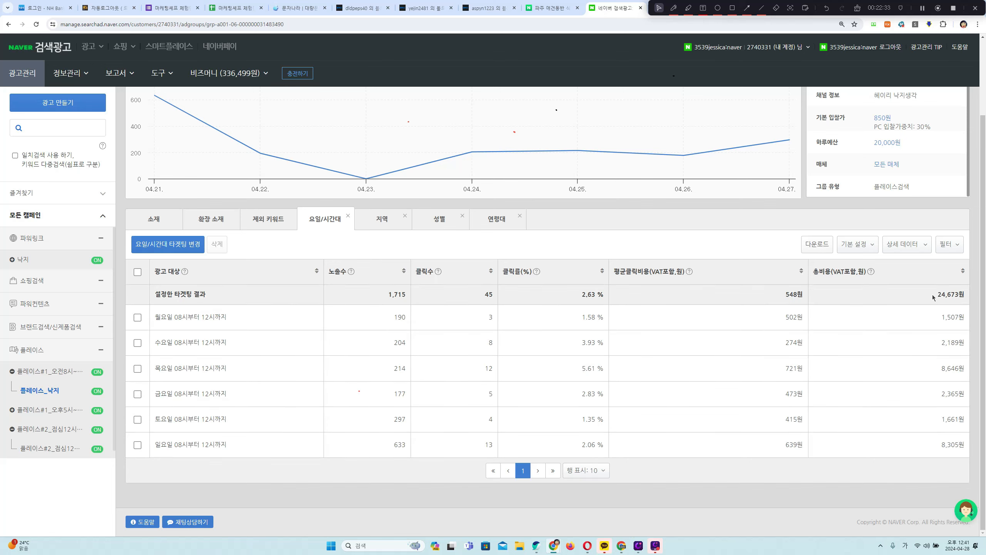
pyautogui.moveTo(933, 295); pyautogui.dragTo(966, 294)
pyautogui.click(929, 302)
pyautogui.scroll(3, 861, 368)
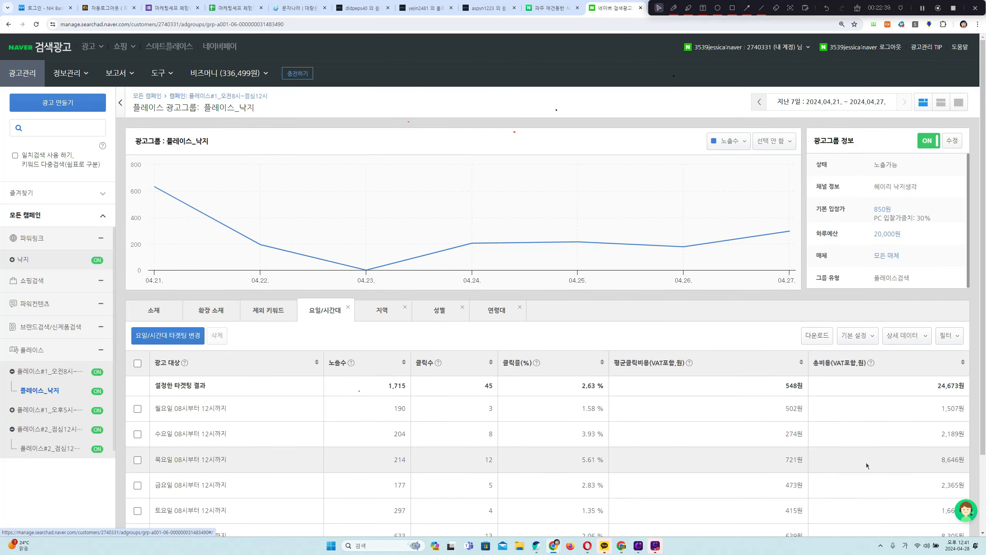
# Highlight the reporting date range, the overall total cost, and the time slot rows from Monday through Sunday.
pyautogui.scroll(-3, 867, 461)
pyautogui.scroll(3, 834, 415)
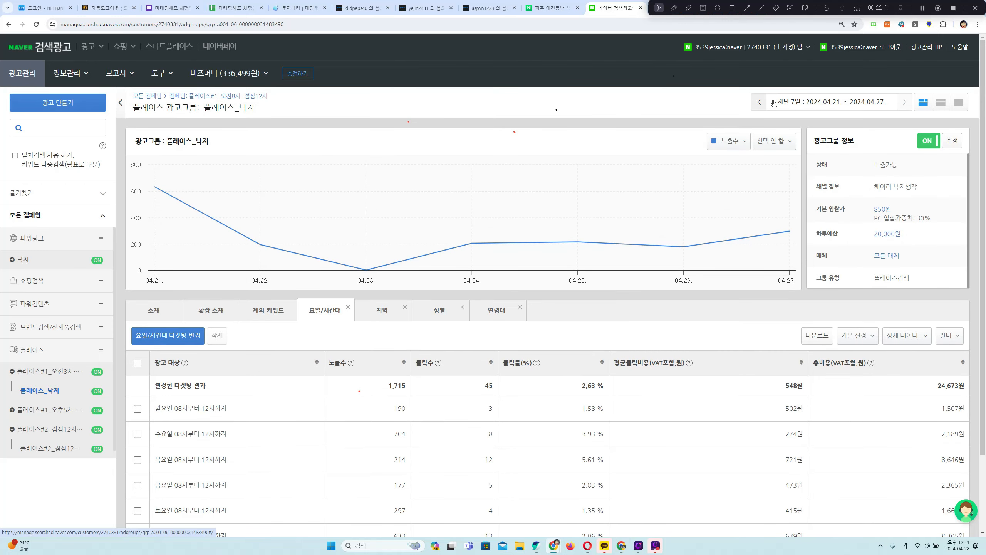
pyautogui.moveTo(774, 103); pyautogui.dragTo(892, 164)
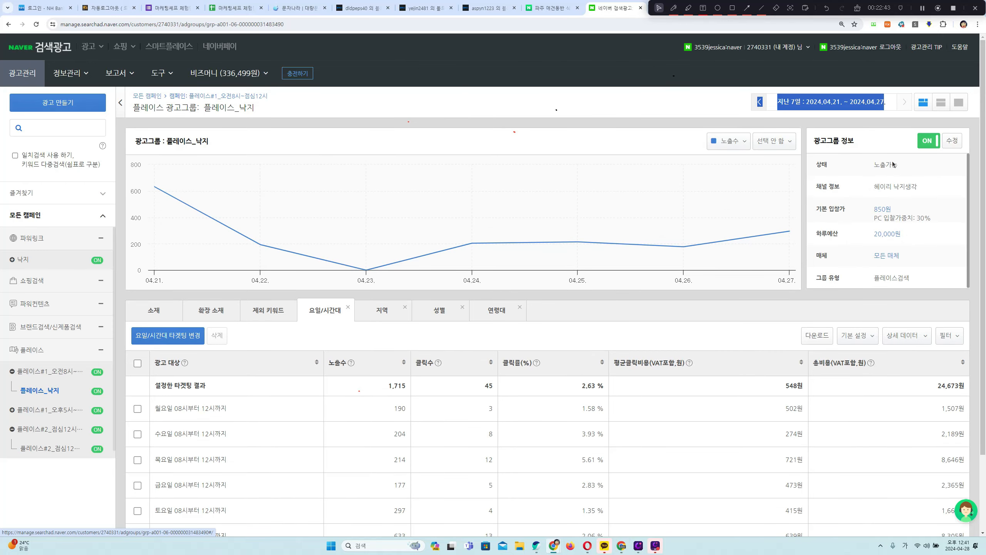
pyautogui.scroll(-2, 933, 488)
pyautogui.moveTo(932, 303); pyautogui.dragTo(961, 303)
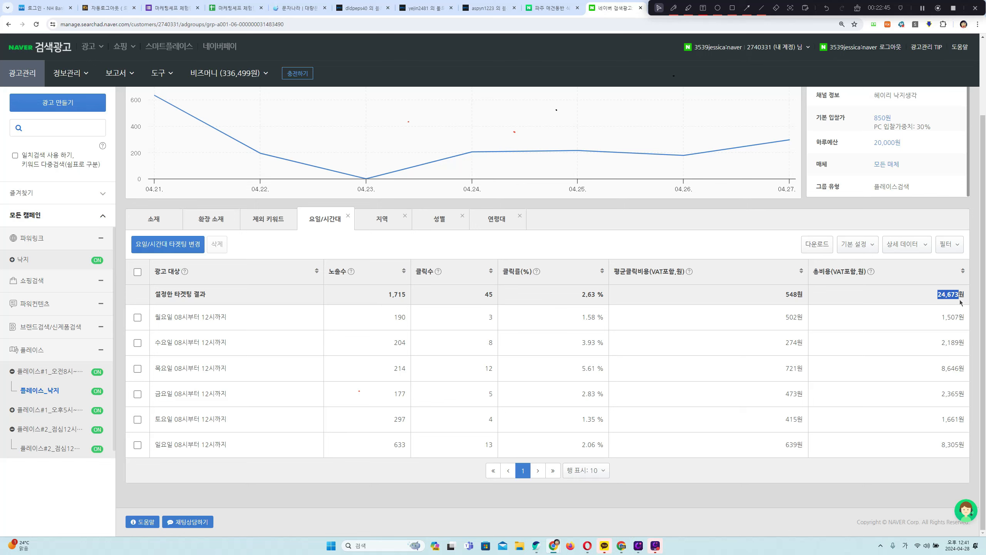
pyautogui.click(926, 304)
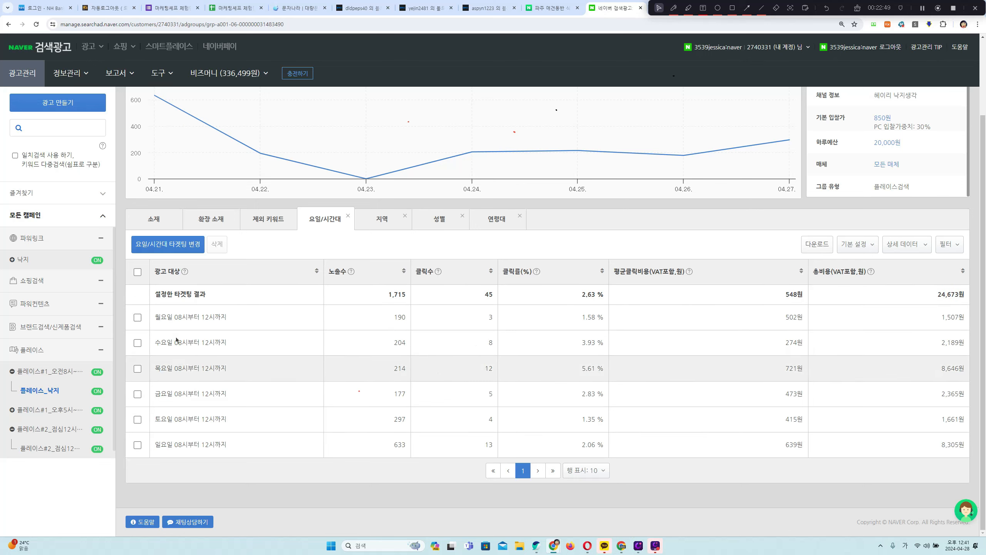
pyautogui.moveTo(230, 442); pyautogui.dragTo(156, 316)
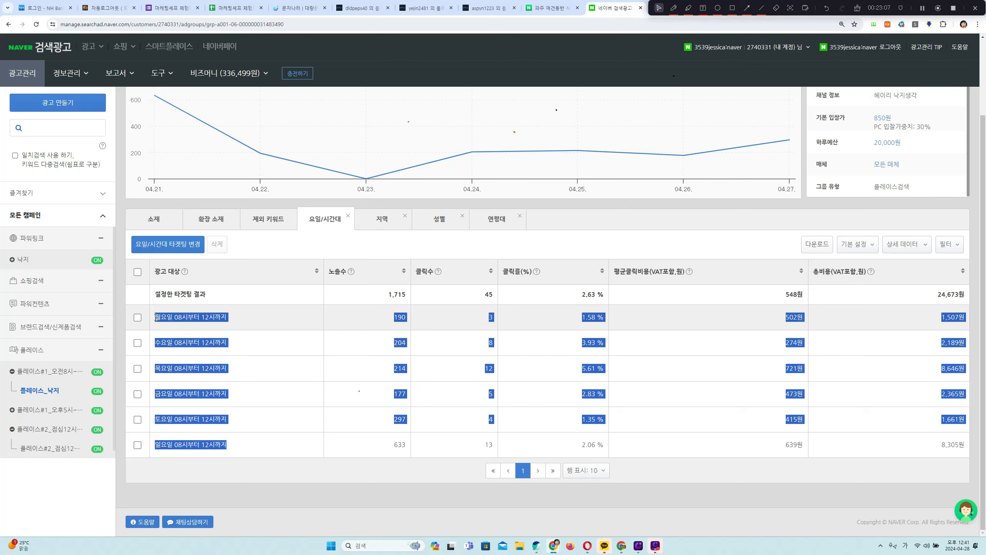
pyautogui.click(156, 317)
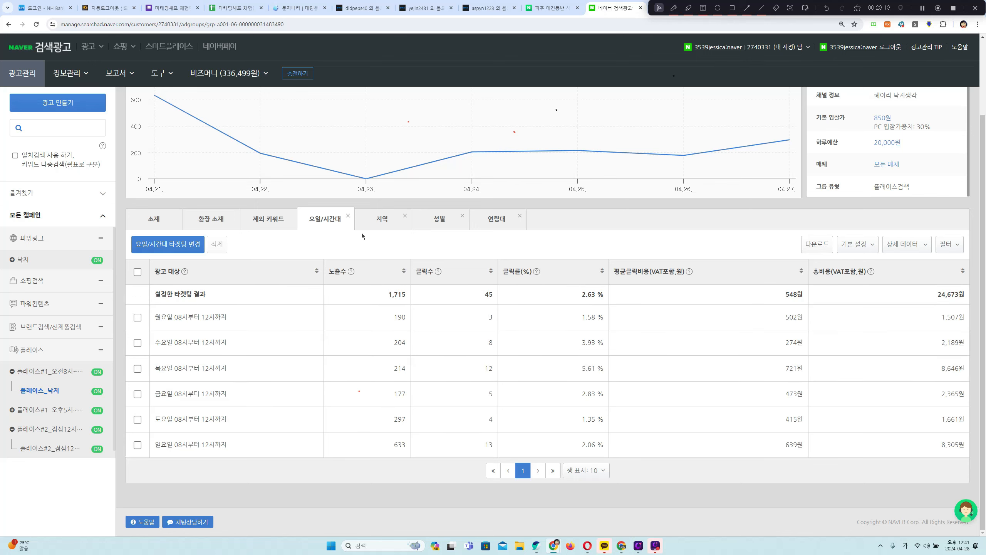
# Look through the ad group's targeting by region, gender and age range, ending on the region targeting.
pyautogui.click(381, 220)
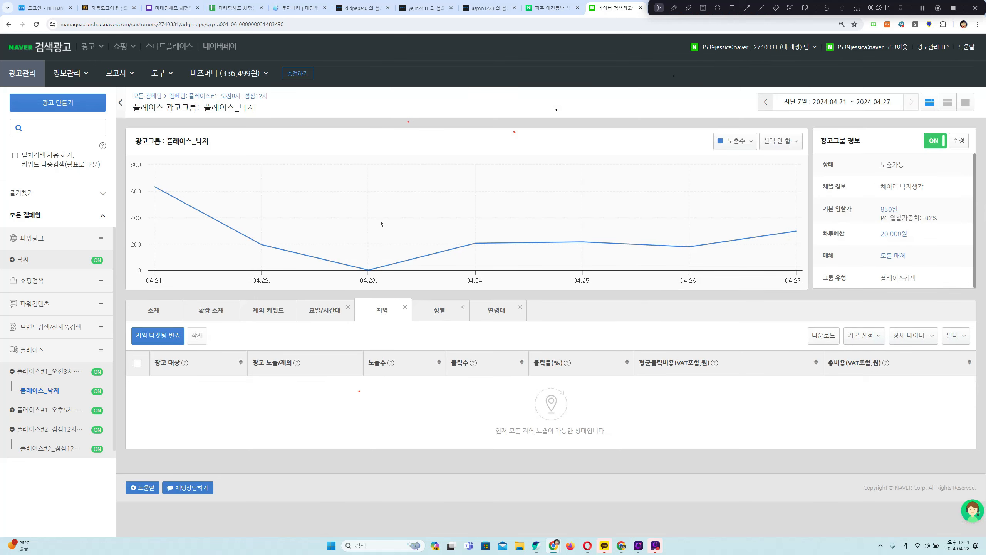
pyautogui.click(434, 315)
pyautogui.click(500, 316)
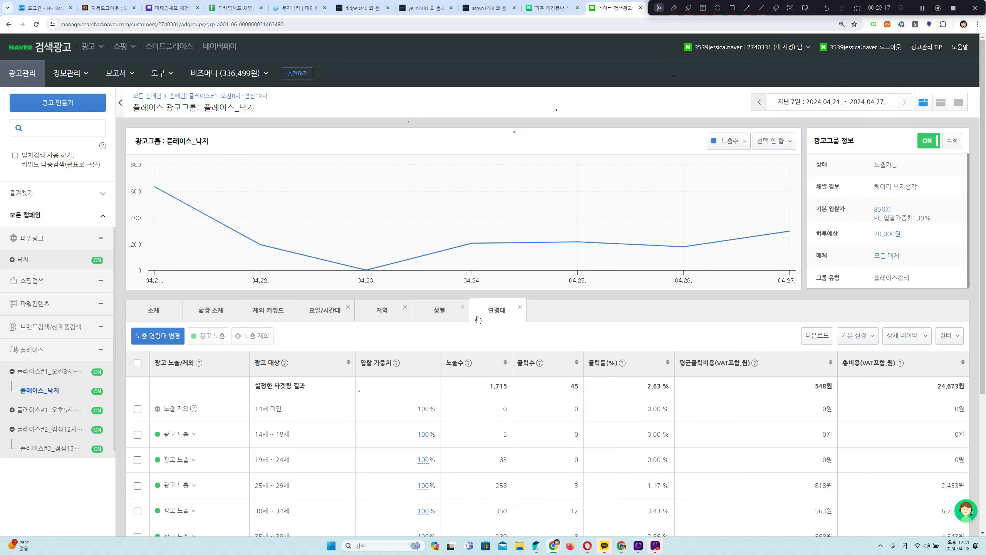
pyautogui.click(391, 320)
pyautogui.click(439, 316)
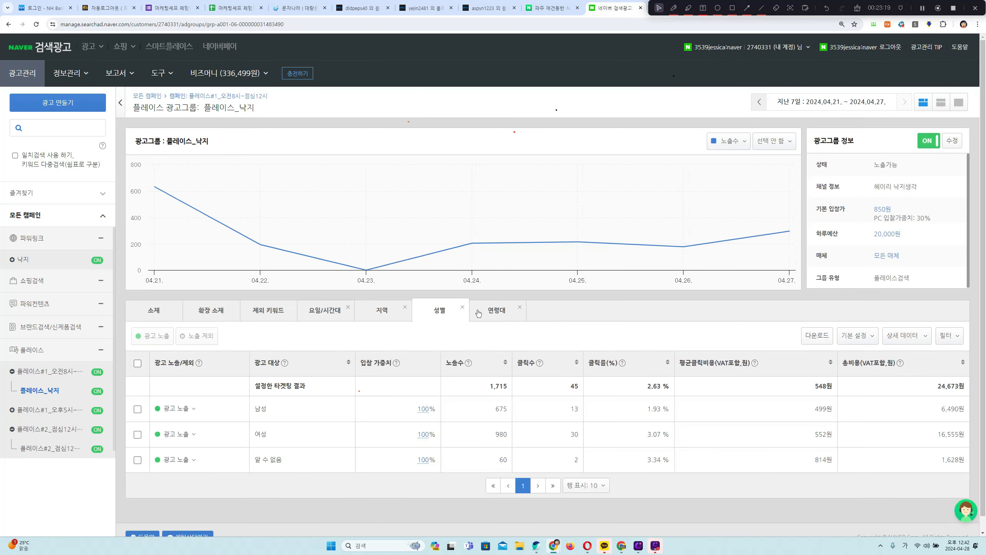
pyautogui.click(505, 318)
pyautogui.click(388, 315)
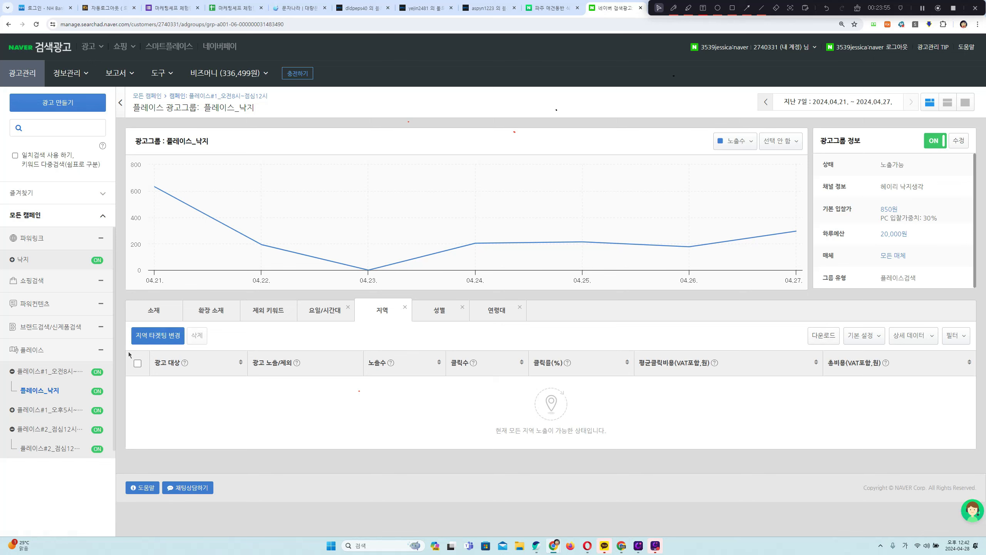
# Try an exposure slot of 05시 to 14시 for all days in the ad group's time targeting, and switch it to 모든 요일/시간대.
pyautogui.click(328, 307)
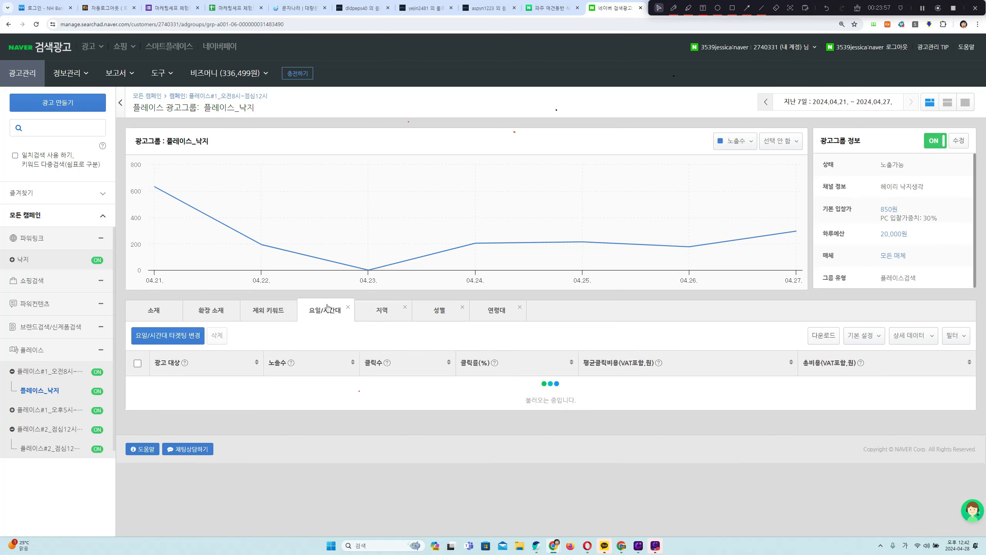
pyautogui.scroll(-3, 275, 278)
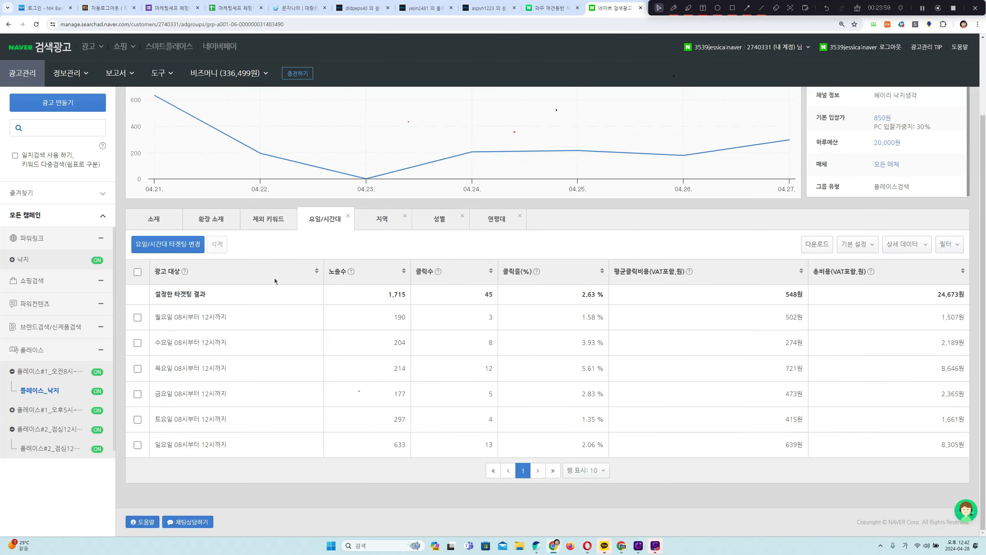
pyautogui.click(169, 245)
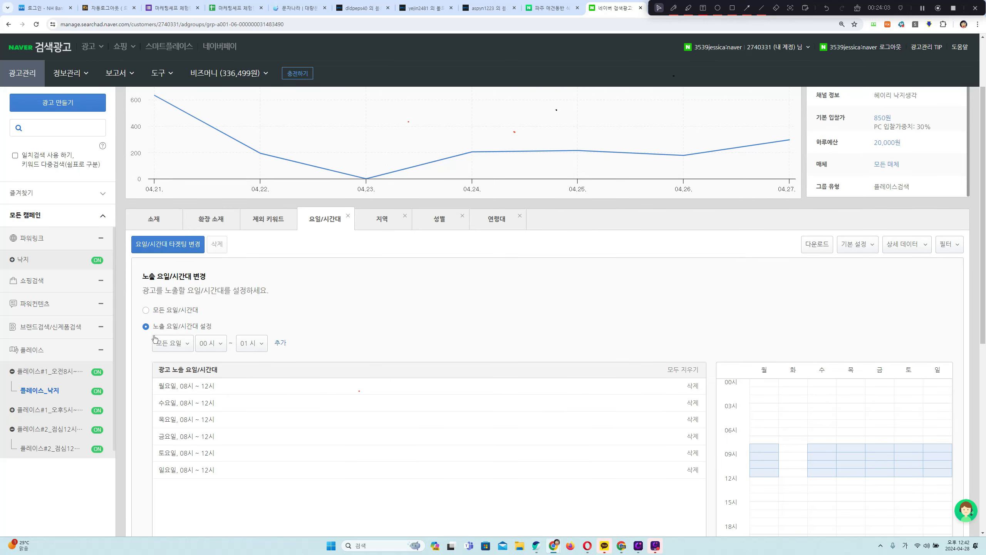
pyautogui.click(201, 343)
pyautogui.click(206, 435)
pyautogui.click(252, 343)
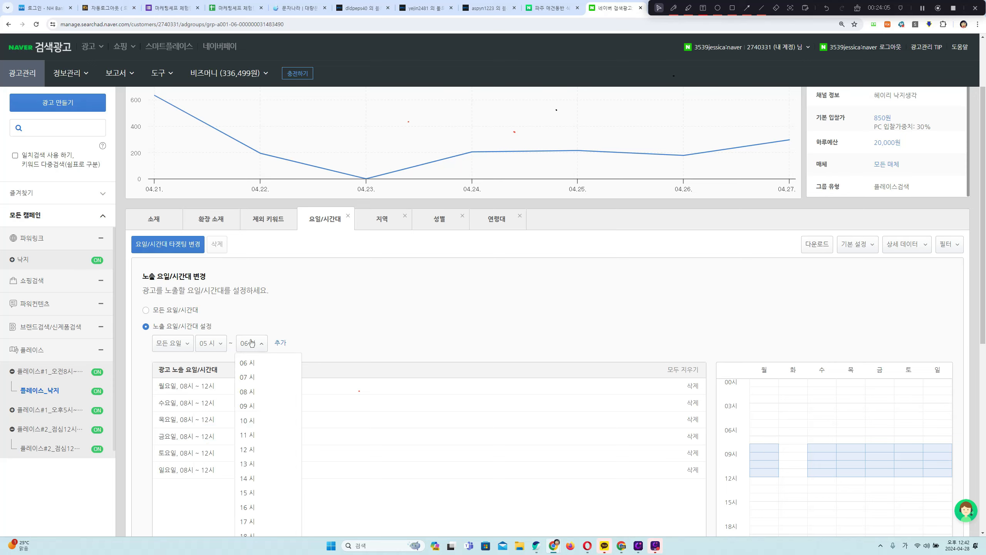
pyautogui.scroll(-5, 353, 329)
pyautogui.click(265, 285)
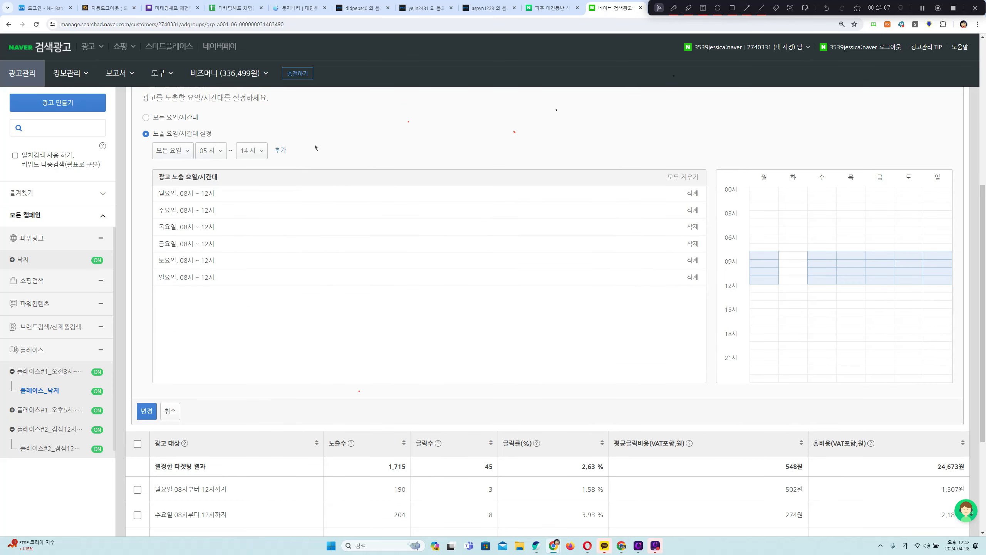
pyautogui.click(146, 118)
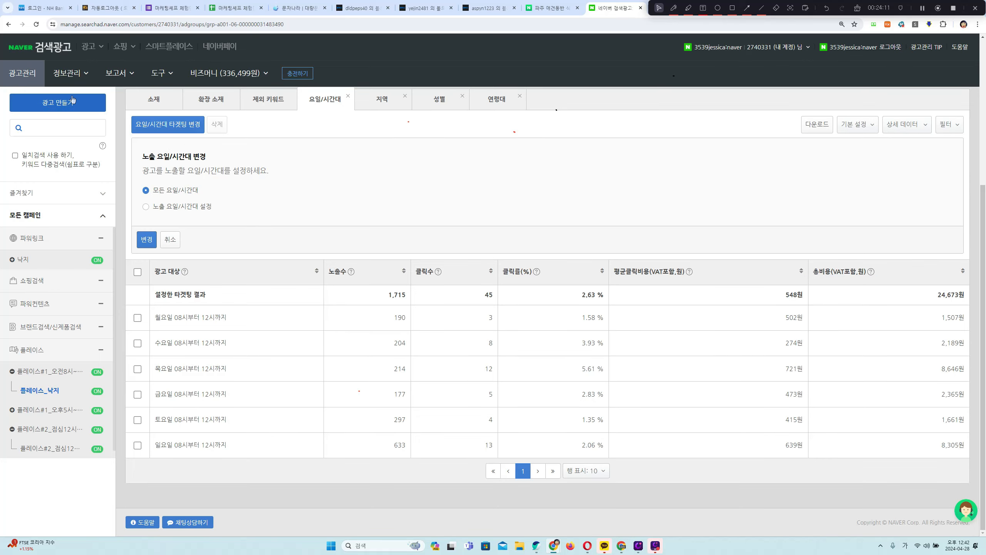
# Return to the list of all campaigns and circle the 지난 7일 reporting period 2024.04.21. ~ 2024.04.27. in red.
pyautogui.click(23, 74)
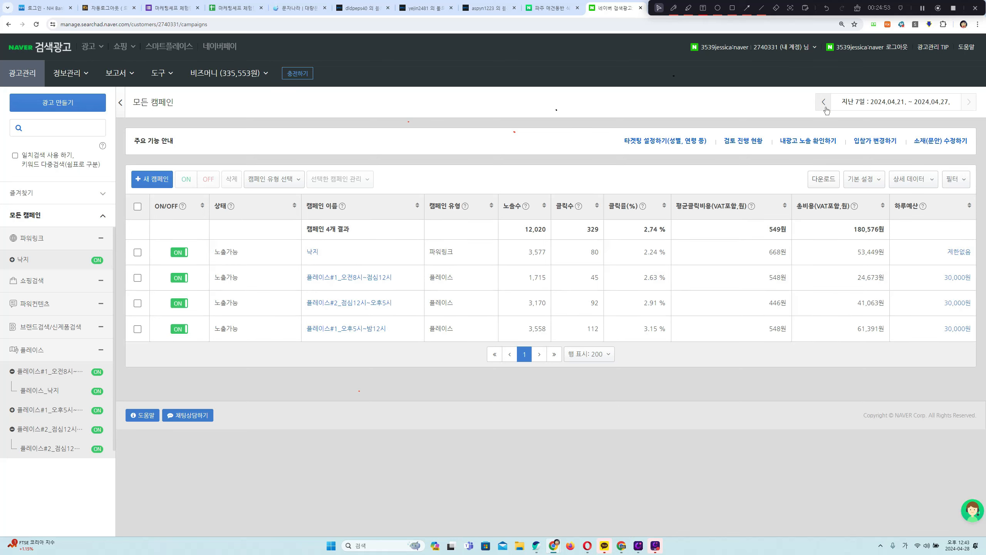
pyautogui.click(878, 98)
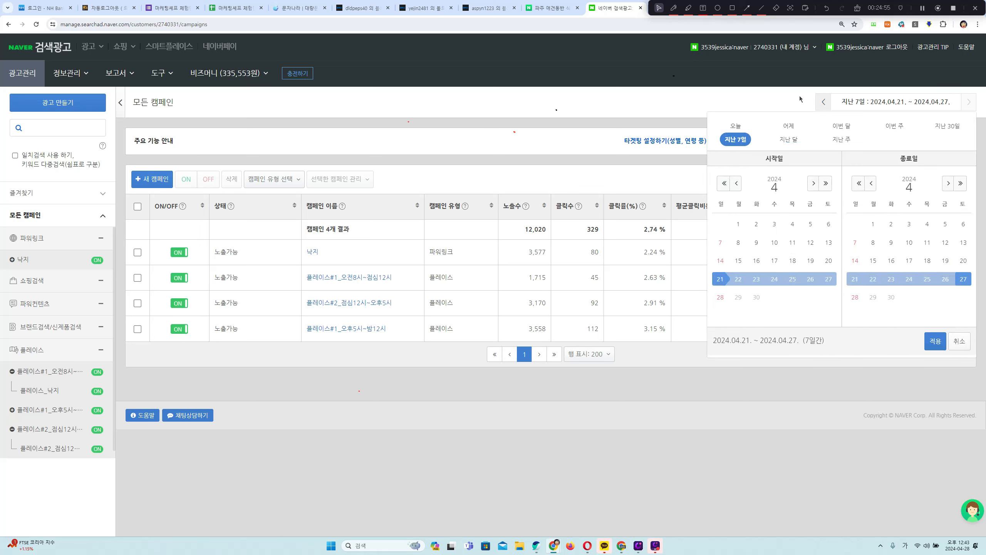
pyautogui.click(850, 99)
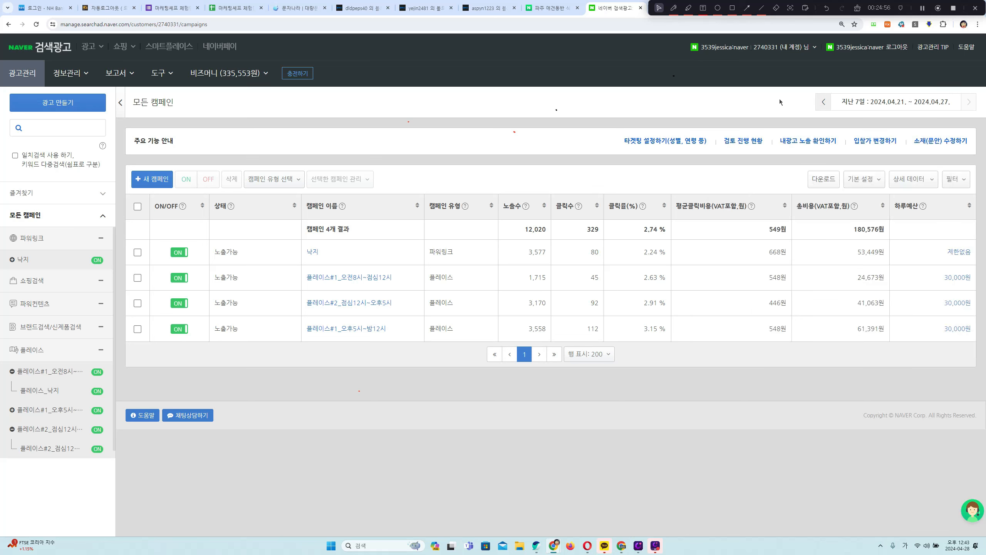
pyautogui.click(673, 7)
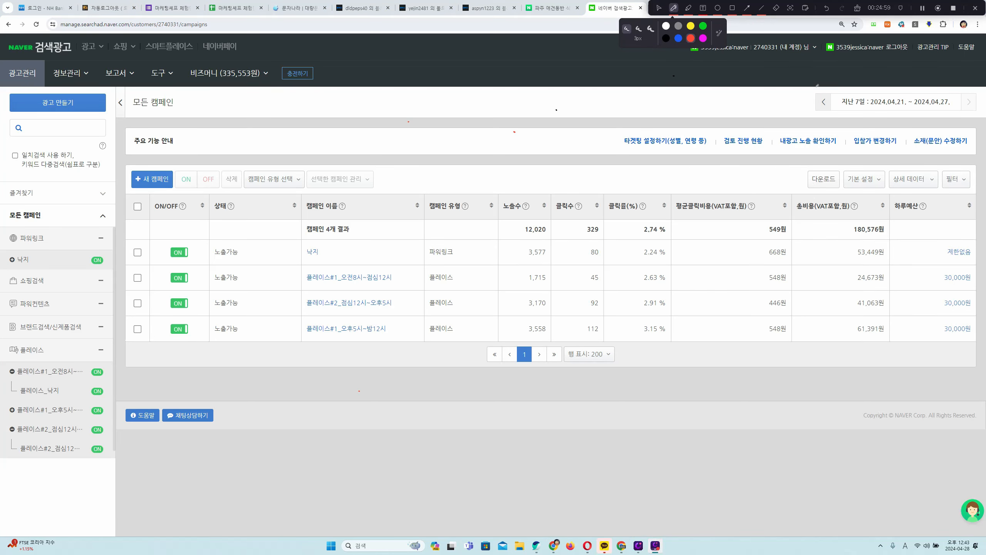
pyautogui.moveTo(817, 85)
pyautogui.mouseDown()
pyautogui.moveTo(983, 88)
pyautogui.moveTo(960, 108)
pyautogui.moveTo(846, 110)
pyautogui.moveTo(809, 89)
pyautogui.moveTo(818, 84)
pyautogui.mouseUp()
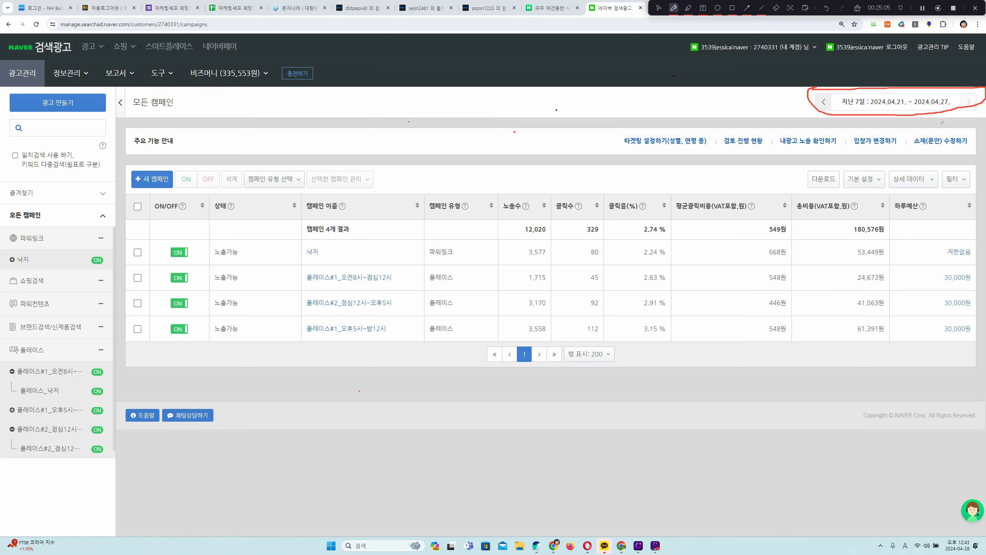
pyautogui.click(659, 8)
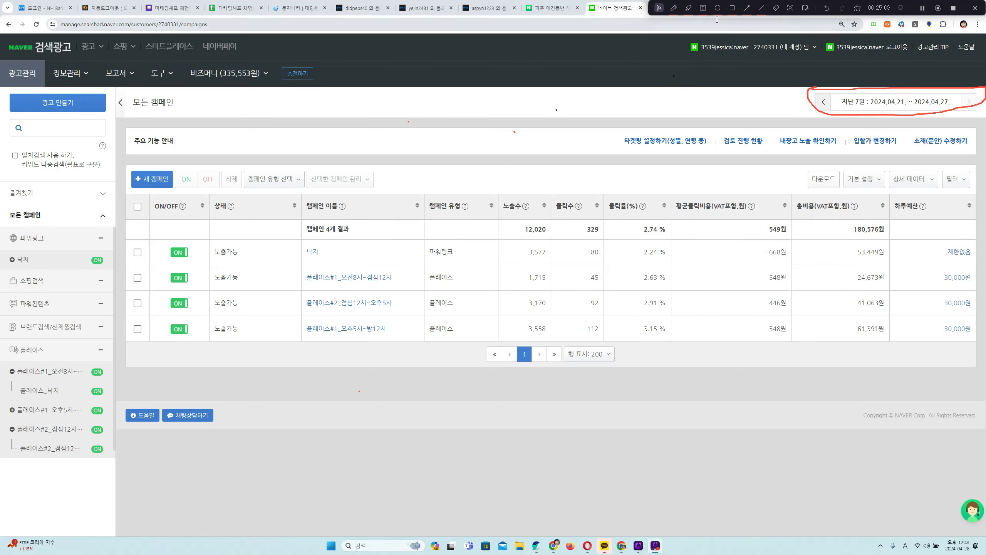
pyautogui.click(675, 8)
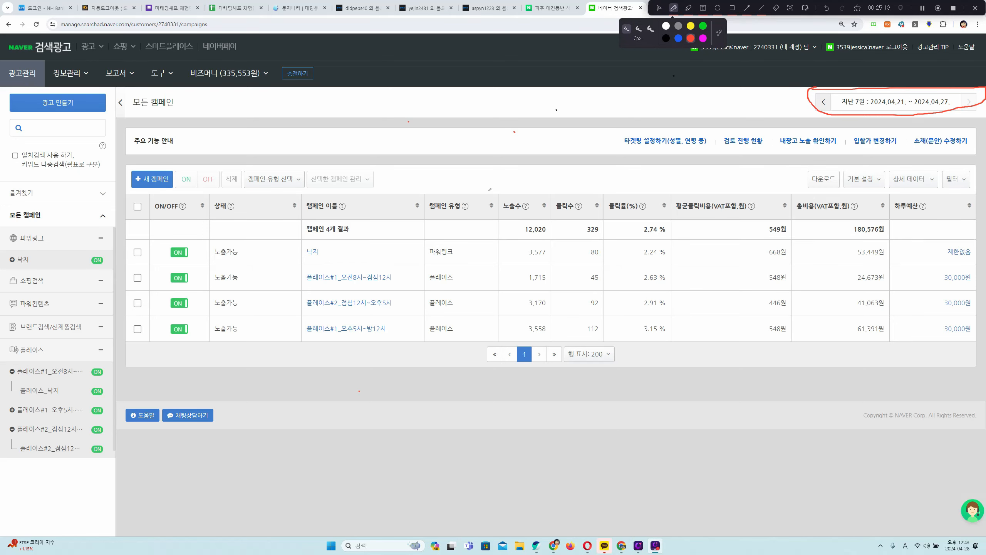
pyautogui.moveTo(488, 193); pyautogui.dragTo(720, 246)
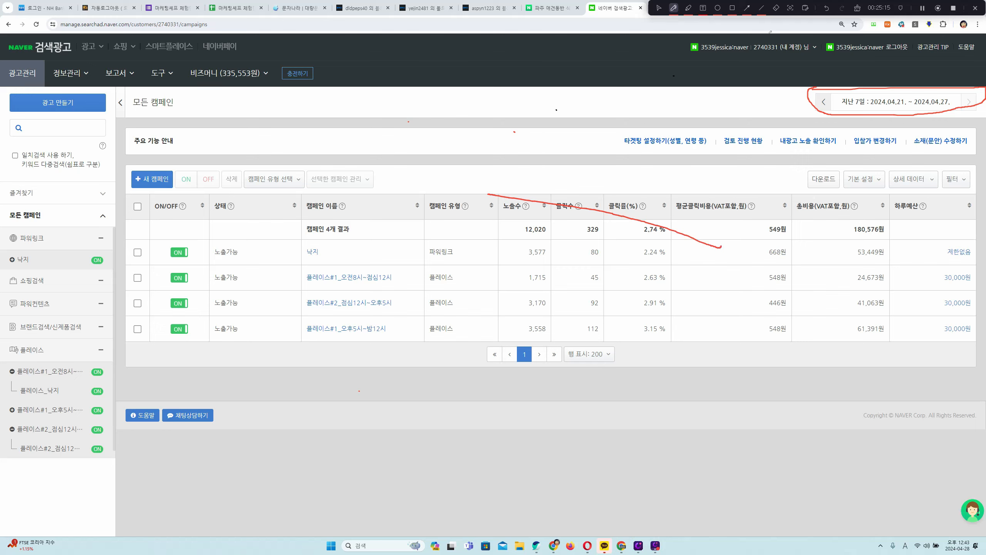
pyautogui.click(779, 11)
pyautogui.click(669, 228)
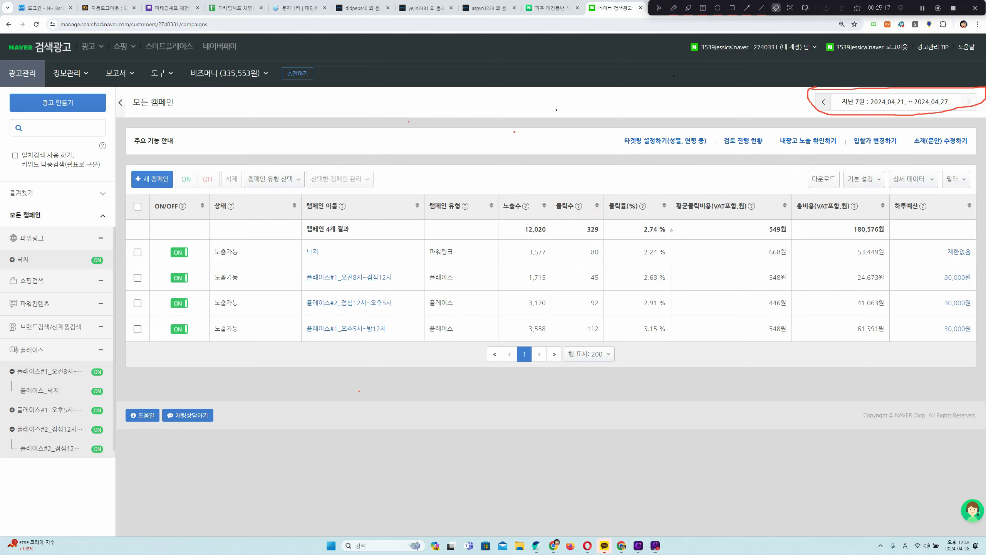
# Circle the campaign list's performance columns from 노출수 through 총비용 in red.
pyautogui.click(675, 8)
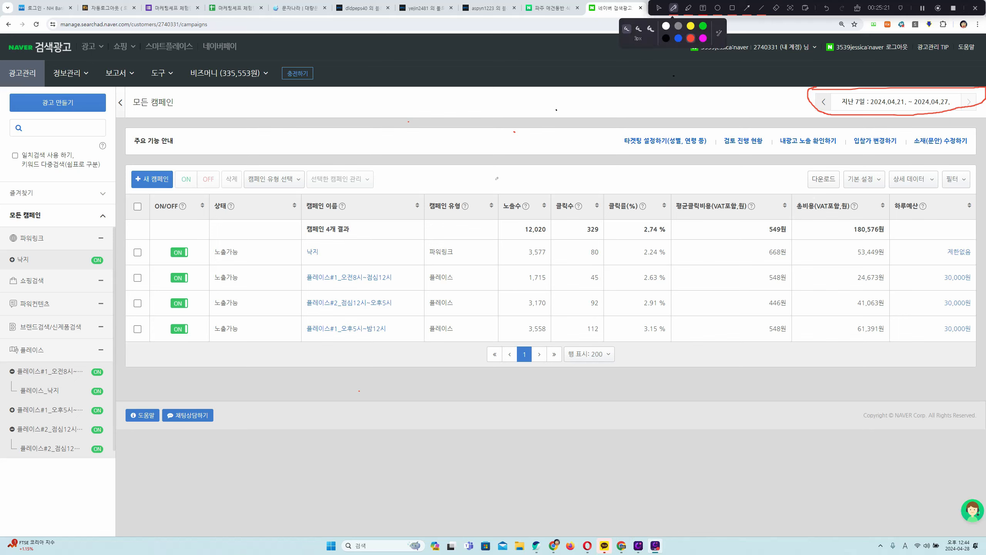
pyautogui.moveTo(491, 186)
pyautogui.mouseDown()
pyautogui.moveTo(805, 165)
pyautogui.moveTo(885, 213)
pyautogui.moveTo(870, 352)
pyautogui.moveTo(522, 392)
pyautogui.moveTo(473, 250)
pyautogui.moveTo(486, 194)
pyautogui.mouseUp()
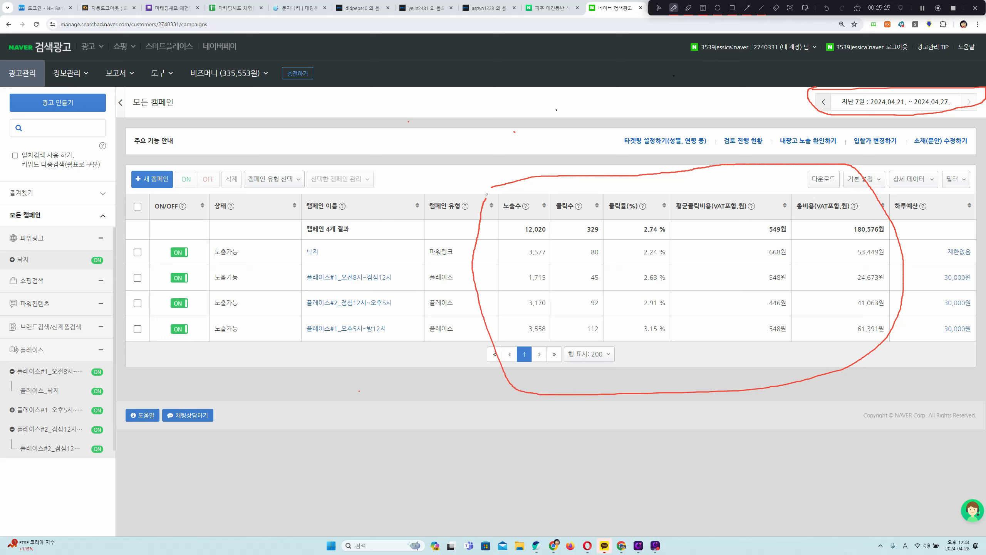
pyautogui.click(659, 8)
# Highlight the 노출수 figures for the overall result and for each campaign in the list.
pyautogui.moveTo(523, 230); pyautogui.dragTo(549, 225)
pyautogui.click(526, 251)
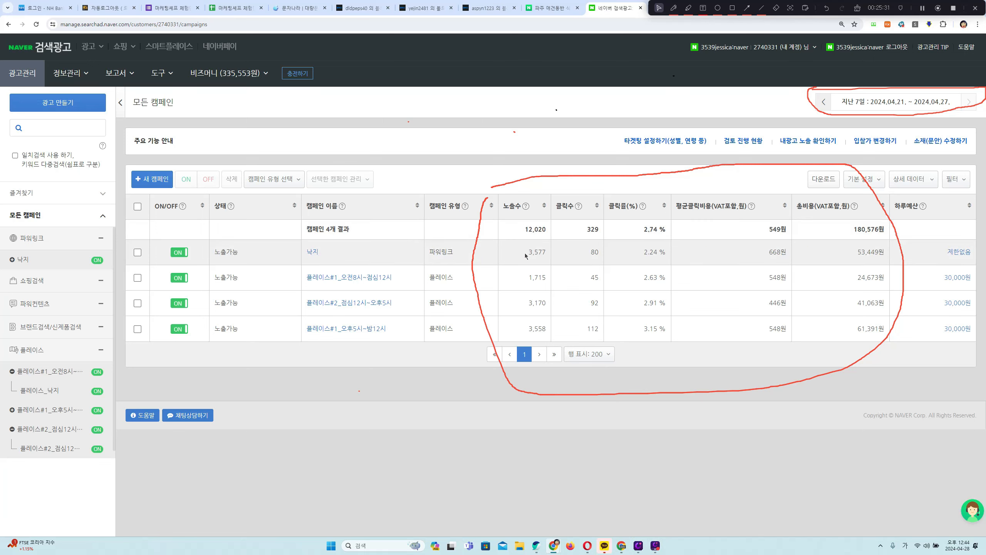
pyautogui.moveTo(528, 277); pyautogui.dragTo(544, 272)
pyautogui.click(535, 300)
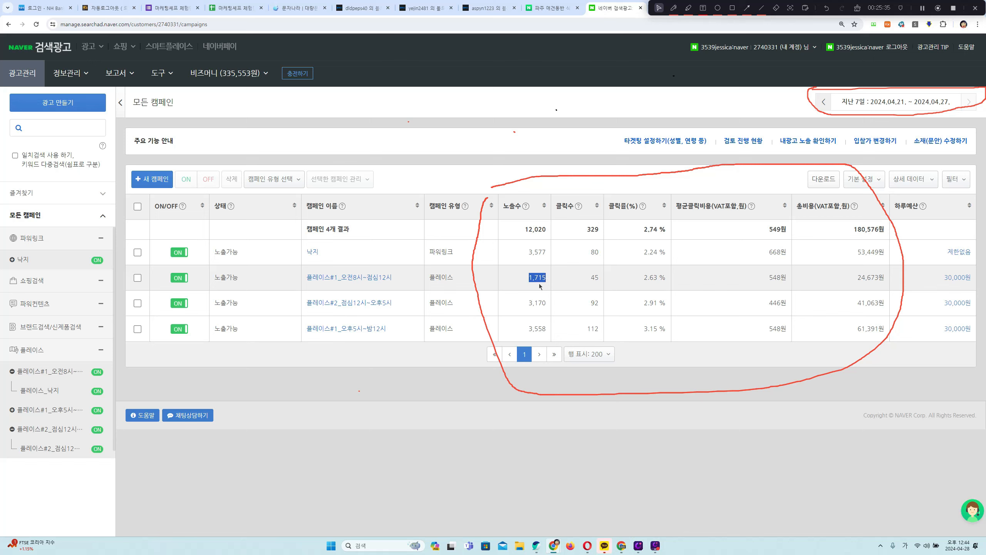
pyautogui.click(524, 306)
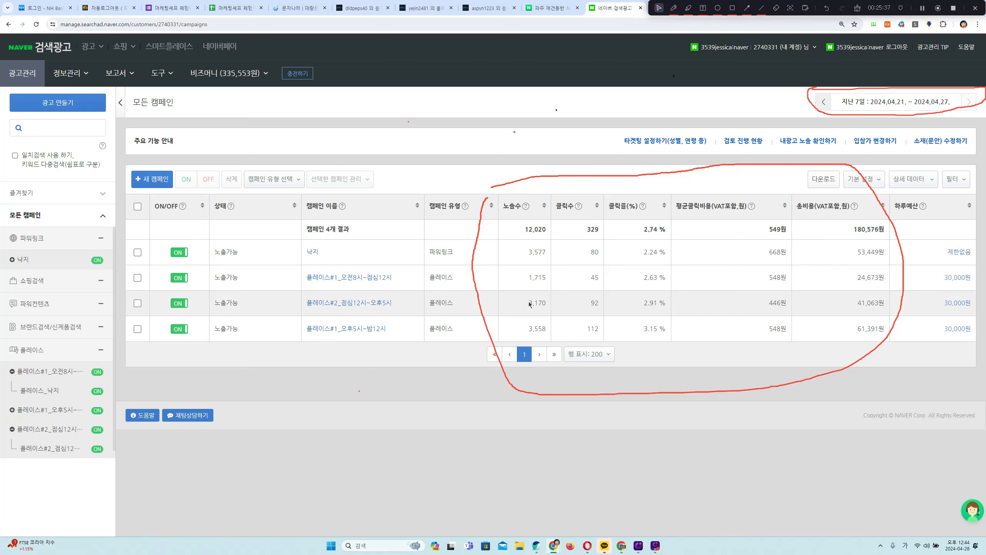
pyautogui.moveTo(528, 303); pyautogui.dragTo(544, 326)
pyautogui.click(532, 327)
pyautogui.click(535, 328)
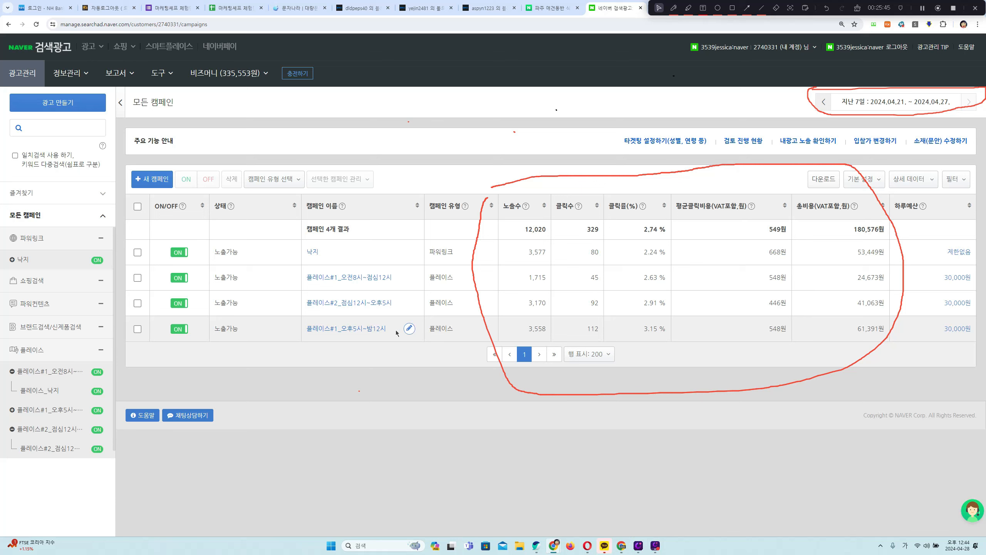
# Highlight the 클릭수 figures of the three 플레이스 campaigns, starting with 플레이스#1_오후5시~밤12시.
pyautogui.doubleClick(591, 330)
pyautogui.click(591, 329)
pyautogui.doubleClick(592, 330)
pyautogui.click(588, 328)
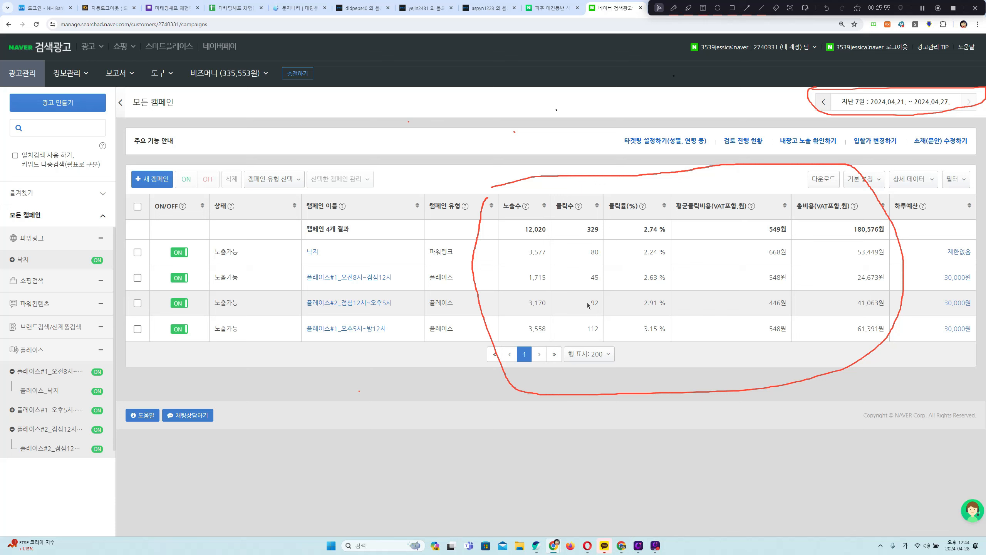
pyautogui.moveTo(588, 304); pyautogui.dragTo(595, 327)
pyautogui.click(585, 277)
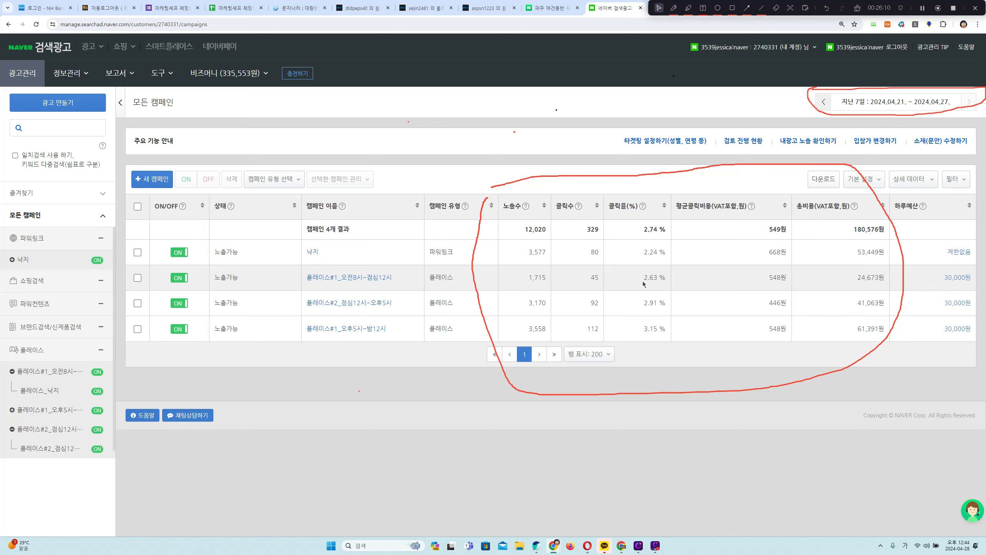
# Highlight the 클릭률 and 평균클릭비용 figures of the 플레이스 campaigns.
pyautogui.moveTo(642, 277); pyautogui.dragTo(662, 301)
pyautogui.click(706, 274)
pyautogui.moveTo(769, 277); pyautogui.dragTo(788, 277)
pyautogui.click(739, 277)
pyautogui.moveTo(768, 276); pyautogui.dragTo(790, 328)
pyautogui.click(761, 325)
pyautogui.click(767, 325)
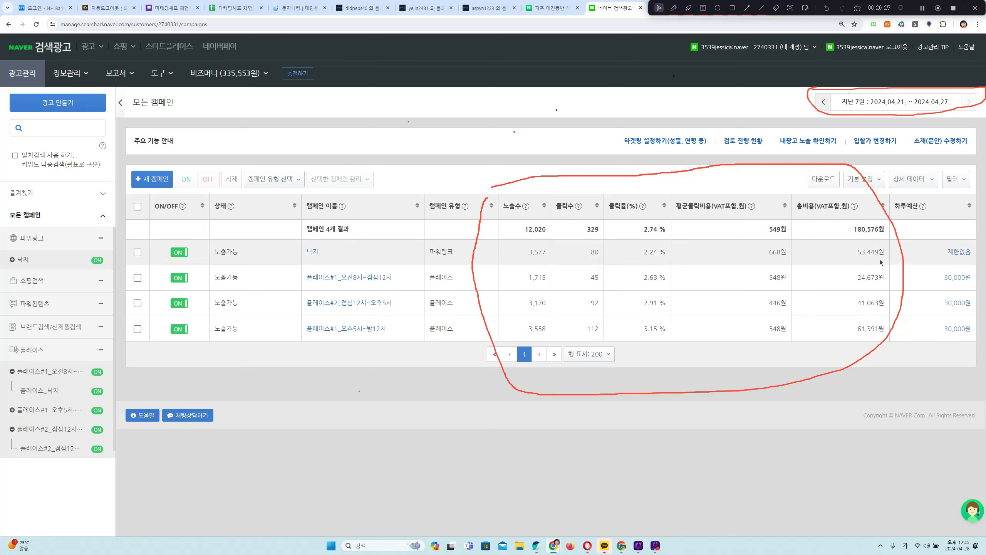
# Highlight the 총비용 figures of the three 플레이스 campaigns.
pyautogui.moveTo(856, 277); pyautogui.dragTo(879, 273)
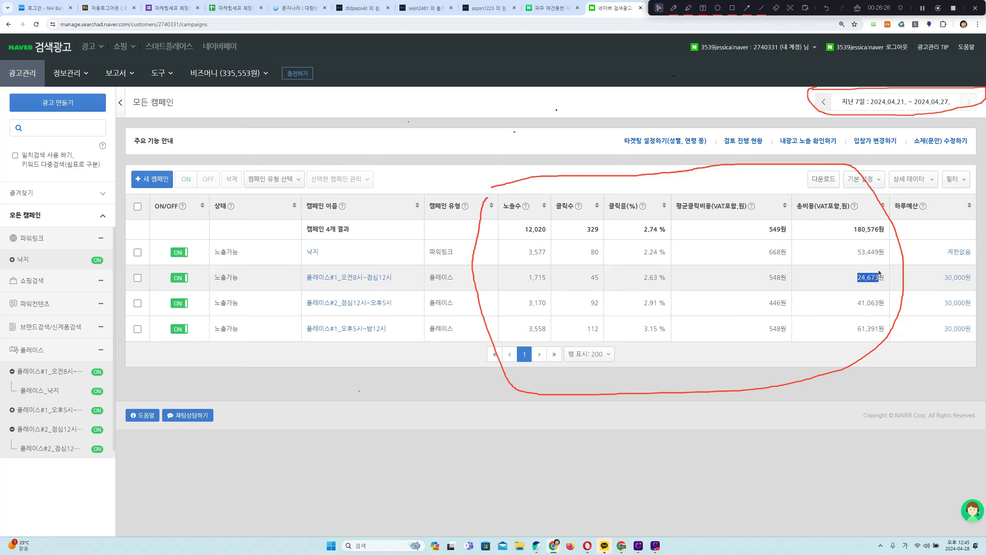
pyautogui.click(856, 283)
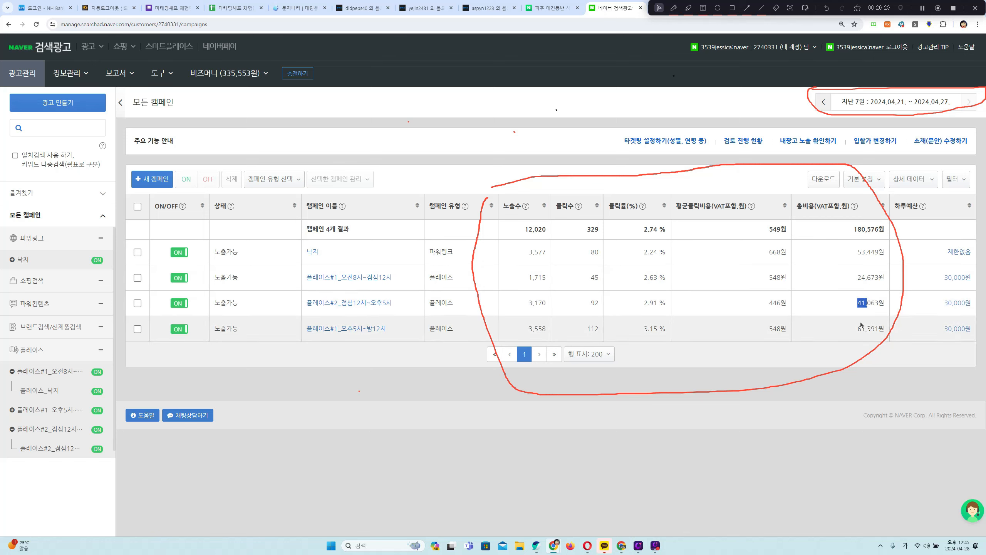
pyautogui.moveTo(857, 327); pyautogui.dragTo(878, 321)
pyautogui.click(832, 307)
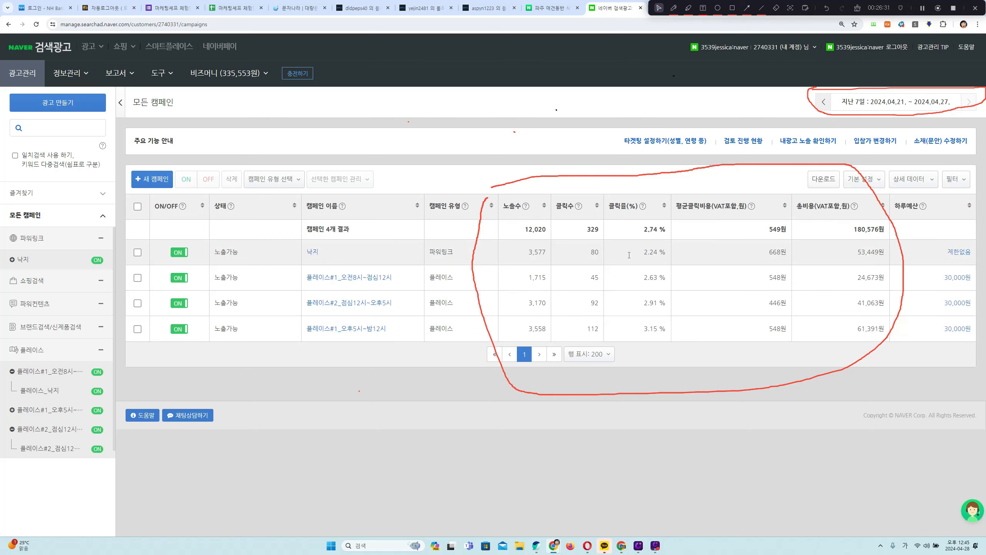
# Check the average exposure bid in the 플레이스_낙지 ad group's edit settings, within the 플레이스#1_오전8시~점심12시 campaign.
pyautogui.click(410, 278)
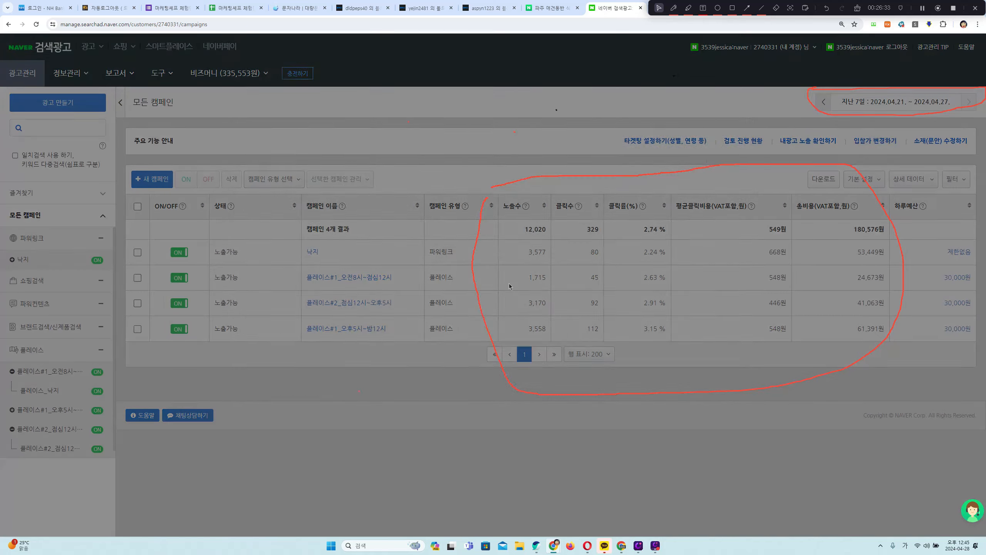
pyautogui.click(519, 376)
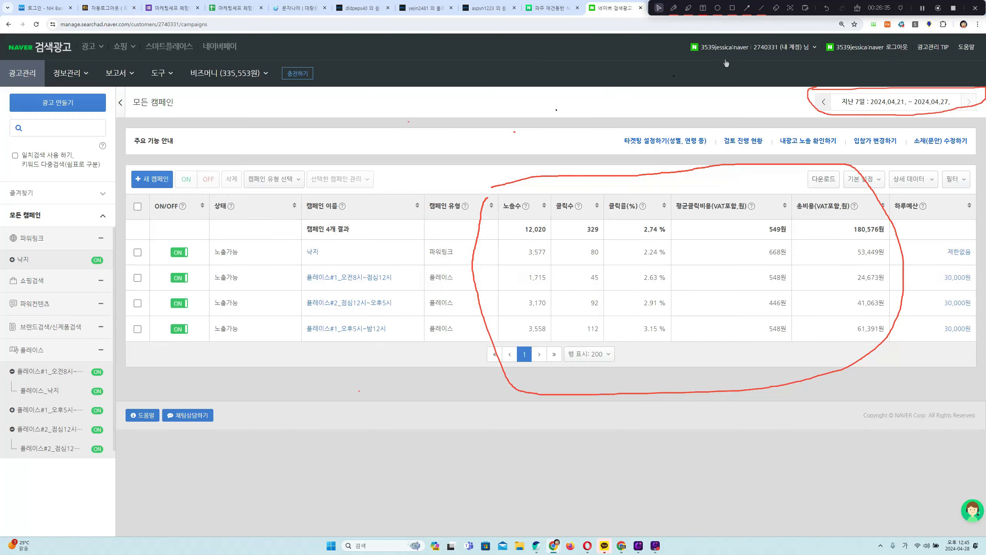
pyautogui.click(365, 279)
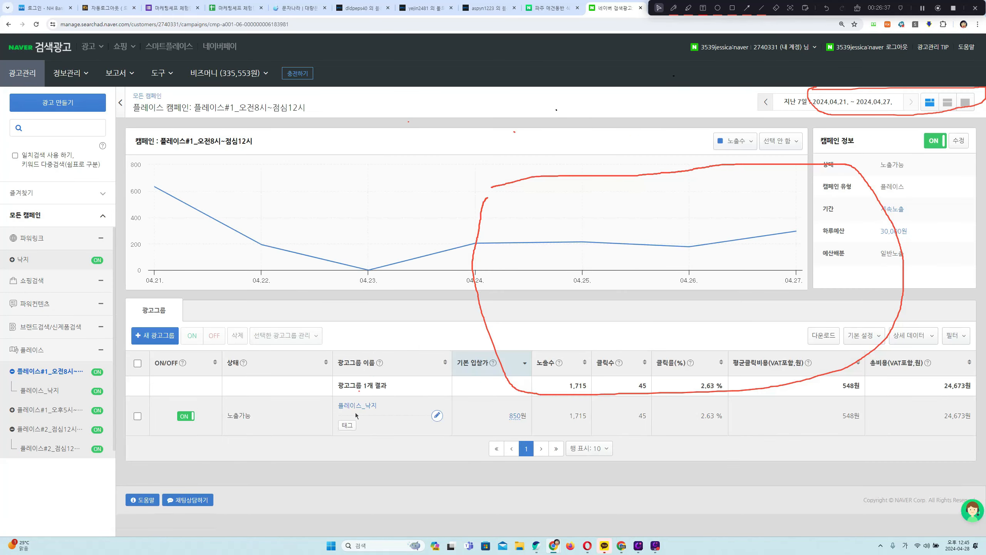
pyautogui.click(438, 415)
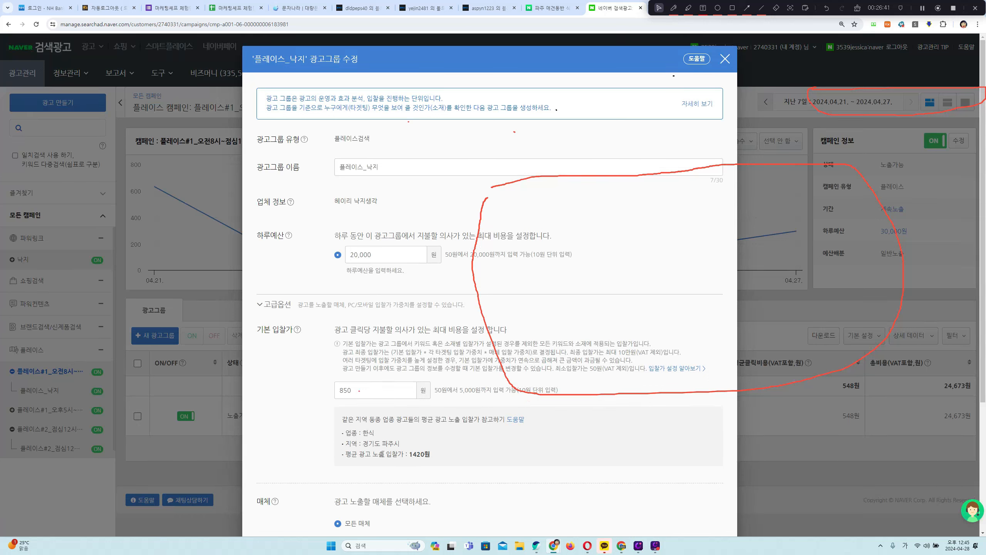
pyautogui.moveTo(351, 453); pyautogui.dragTo(424, 454)
pyautogui.click(725, 59)
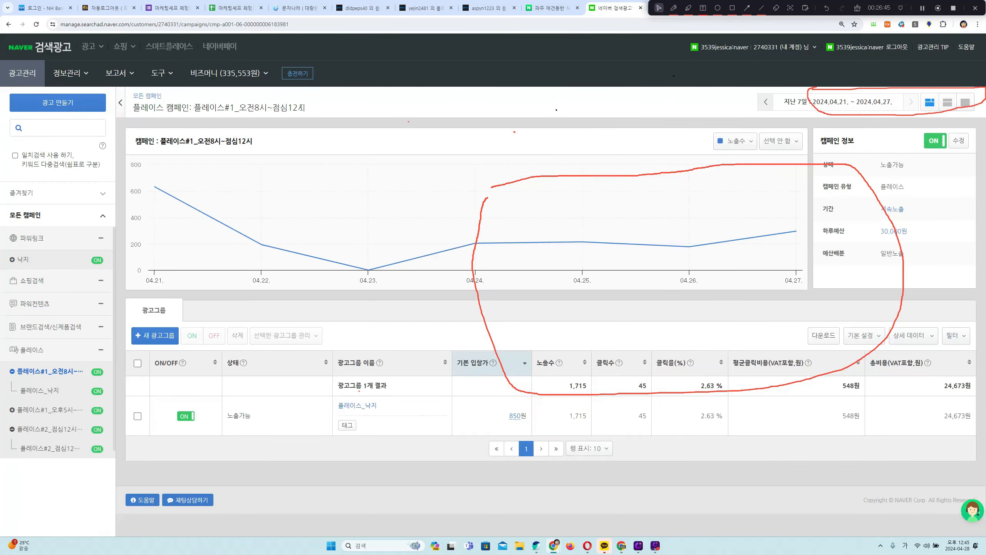
# Go back to the campaign list and highlight the 평균클릭비용 of 플레이스#1_오전8시~점심12시.
pyautogui.click(9, 24)
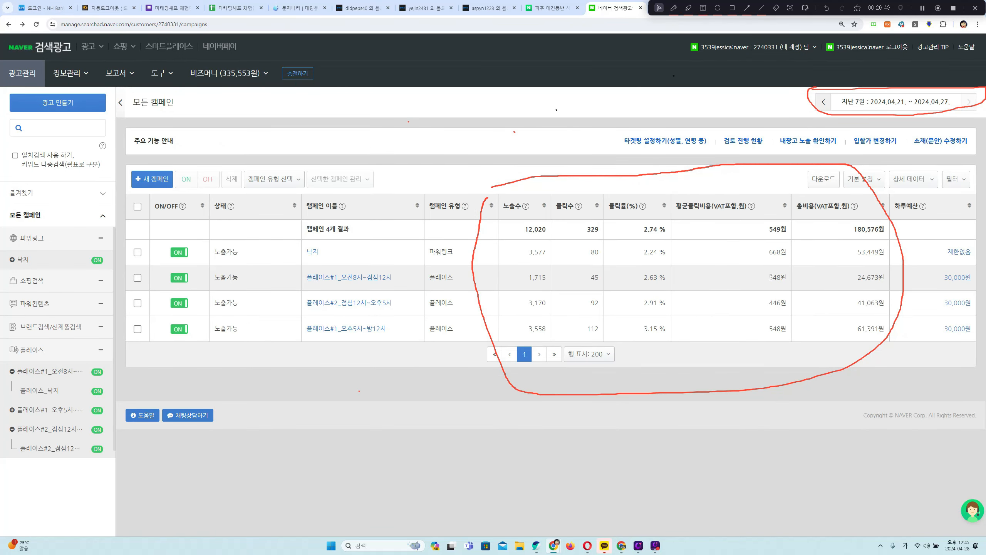
pyautogui.moveTo(770, 277); pyautogui.dragTo(787, 278)
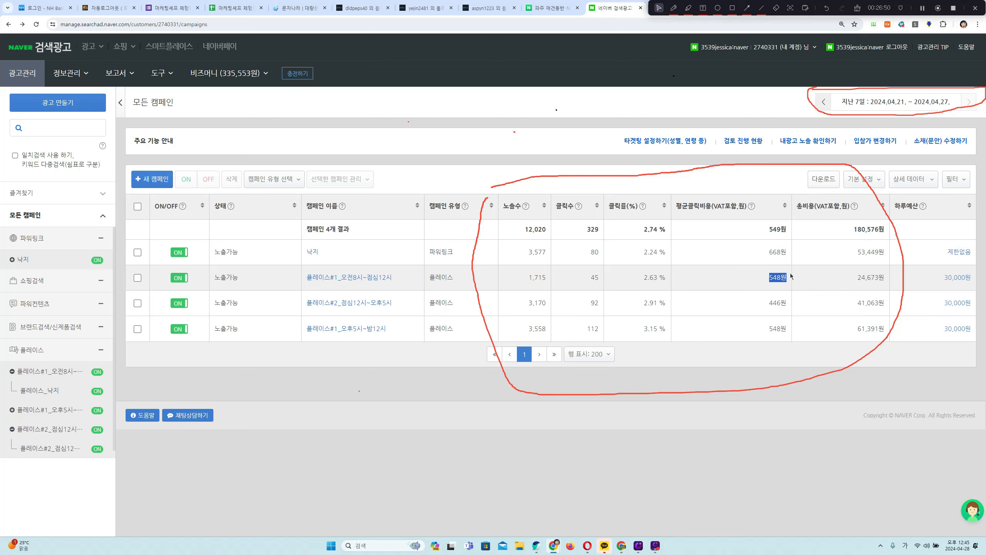
pyautogui.click(770, 276)
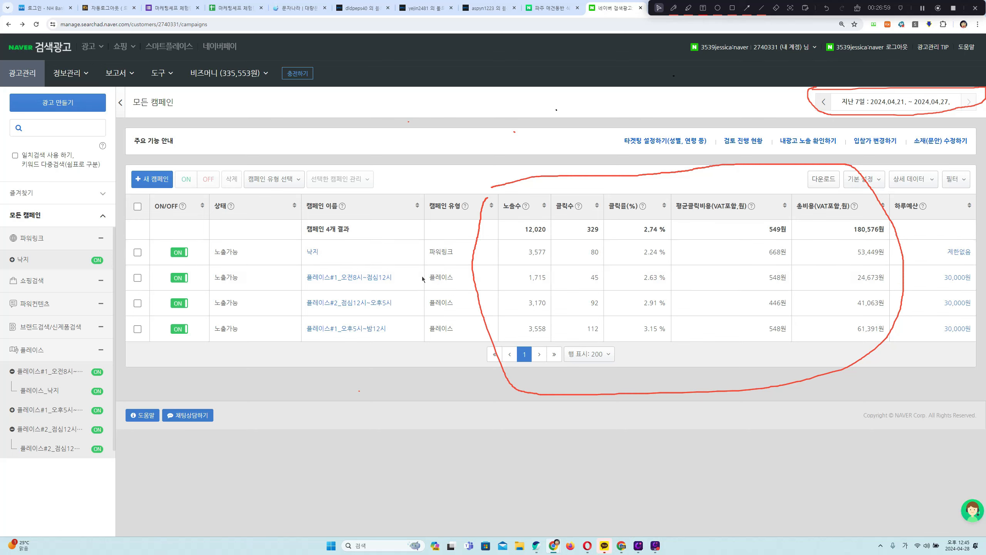
# Switch to the Naver mobile search page and rerun the search for 파주 애견동반 식당.
pyautogui.click(561, 8)
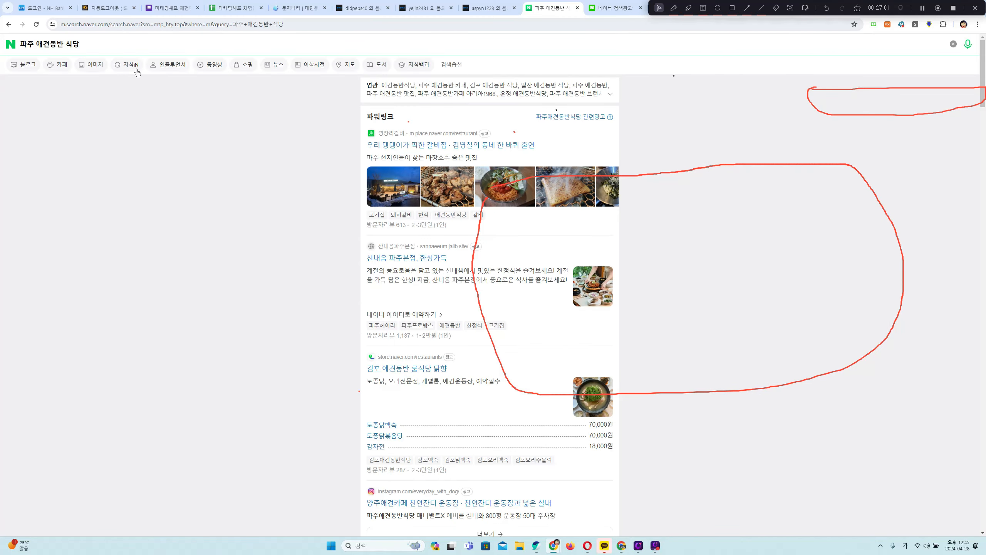
pyautogui.click(114, 42)
pyautogui.press('Return')
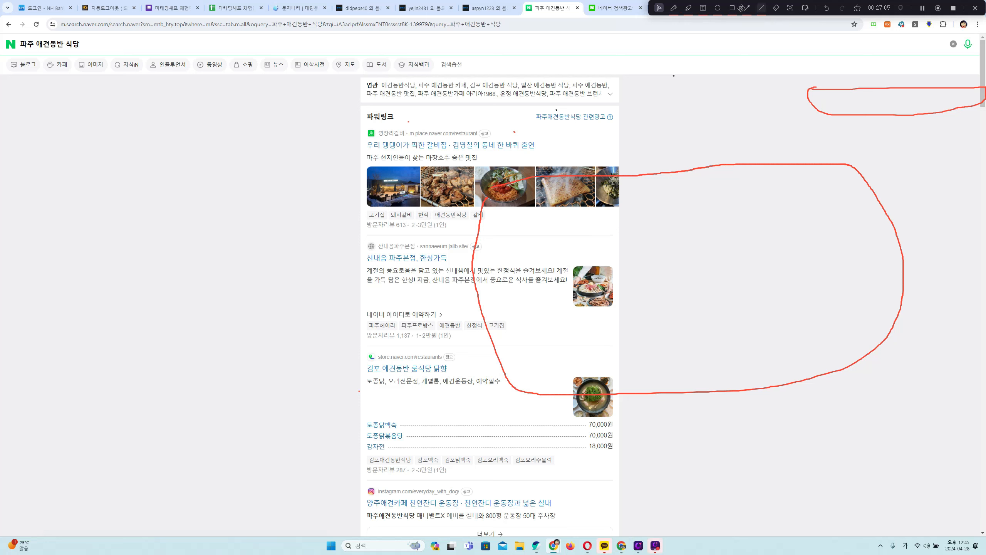
# Erase both red circles from the screen and view the 헤이리 낙지생각 ad in the 플레이스 search results.
pyautogui.click(776, 8)
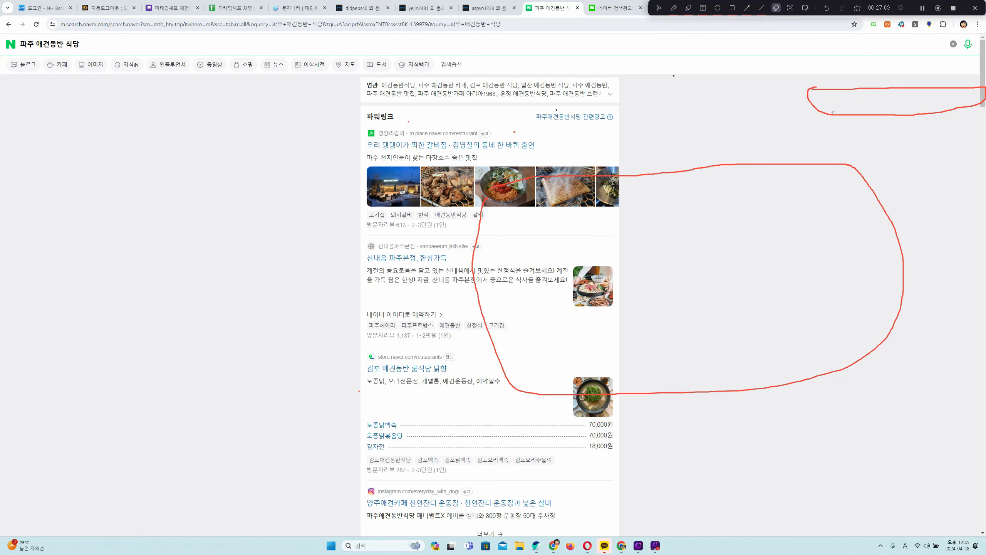
pyautogui.moveTo(829, 140); pyautogui.dragTo(824, 160)
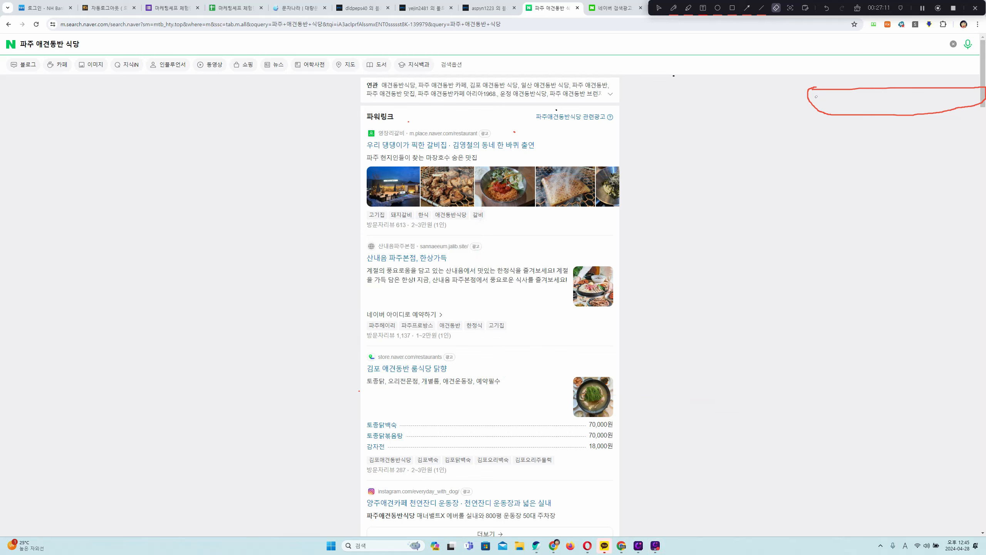
pyautogui.moveTo(816, 97); pyautogui.dragTo(880, 146)
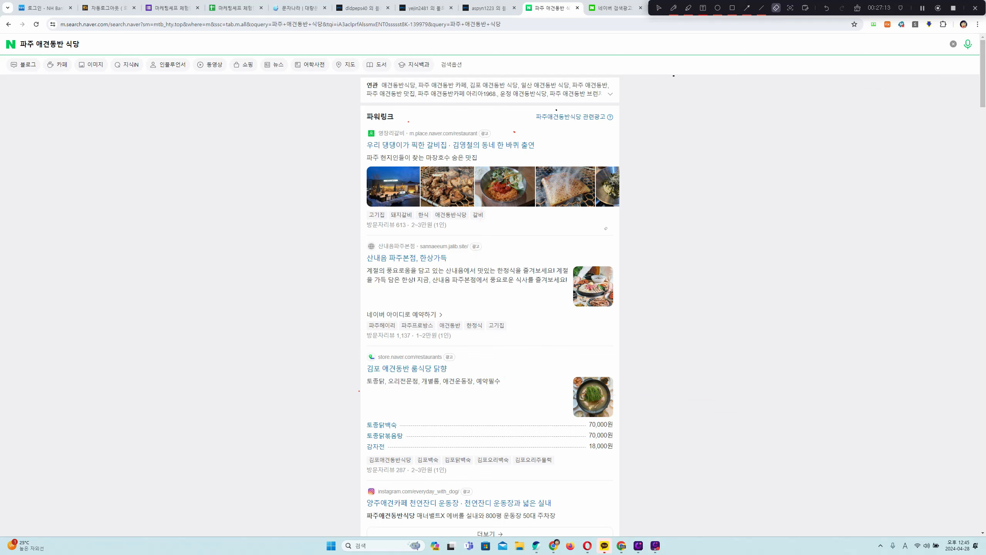
pyautogui.click(659, 8)
pyautogui.scroll(-8, 559, 232)
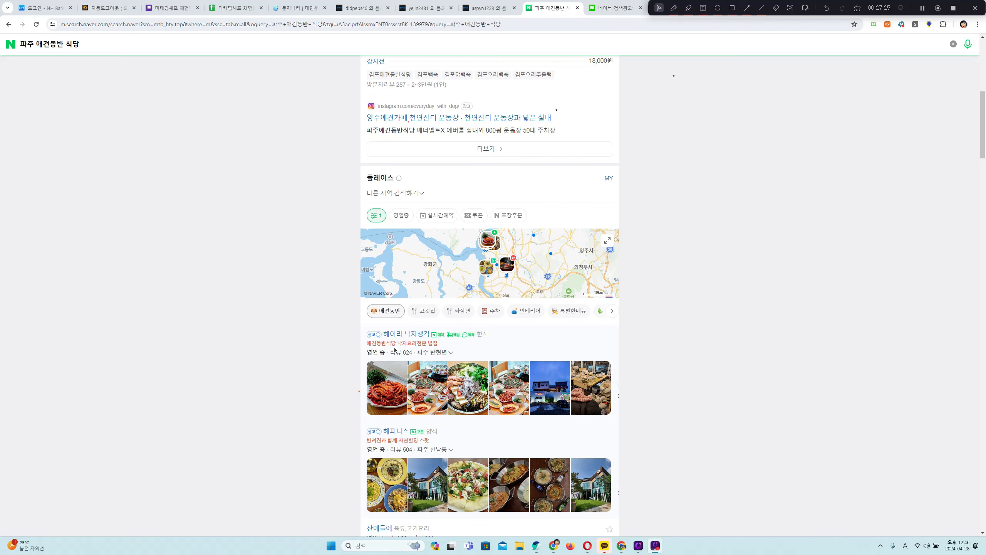
# Replace the mobile search query with 파주 한식 and run the search.
pyautogui.click(66, 42)
pyautogui.press('BackSpace')
pyautogui.press('BackSpace')
pyautogui.press('BackSpace')
pyautogui.press('BackSpace')
pyautogui.press('BackSpace')
pyautogui.press('BackSpace')
pyautogui.press('BackSpace')
pyautogui.write('ㅎ')
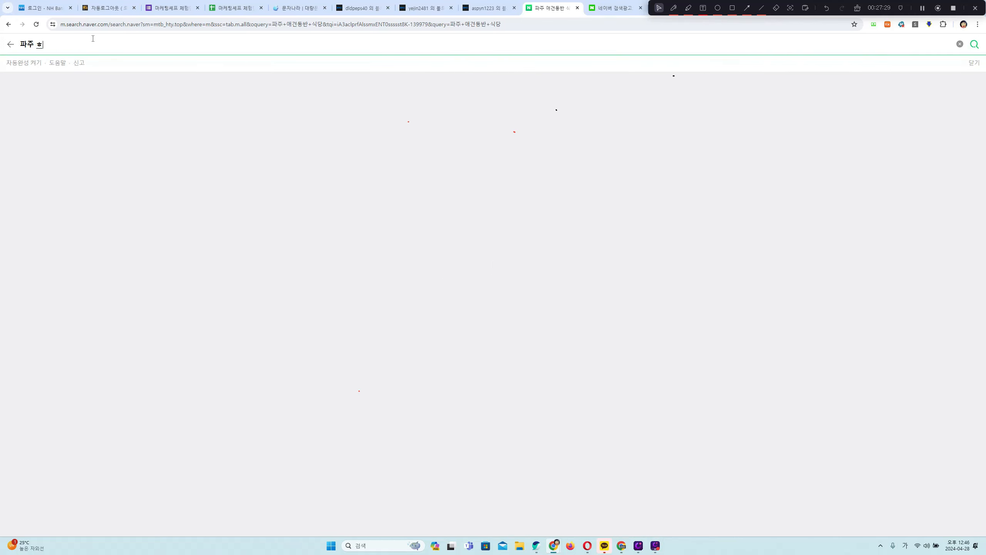
pyautogui.press('BackSpace')
pyautogui.write('한식')
pyautogui.press('Return')
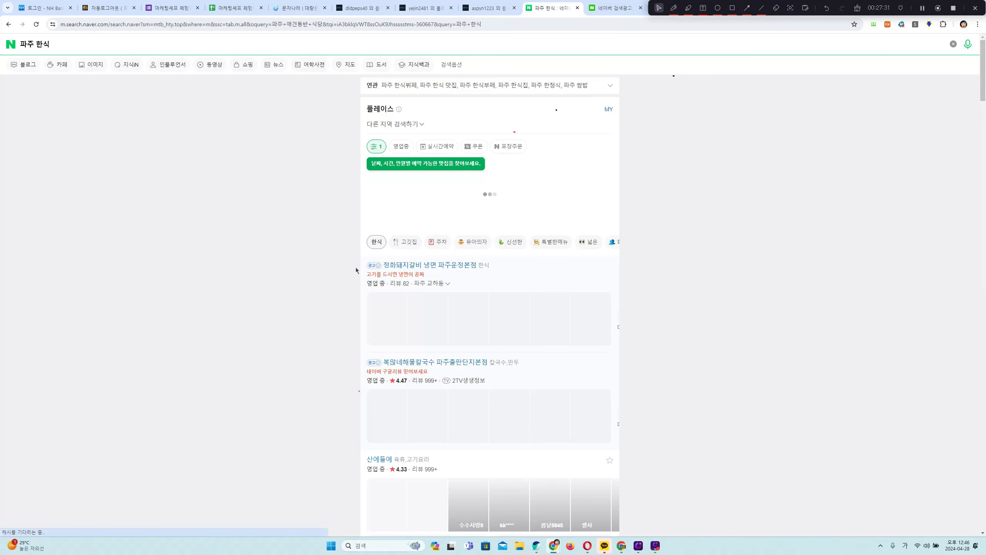
# Look through the 플레이스 ads for 파주 한식 and return to the 파주 애견동반 식당 results.
pyautogui.scroll(-5, 341, 280)
pyautogui.scroll(5, 341, 275)
pyautogui.scroll(-5, 339, 269)
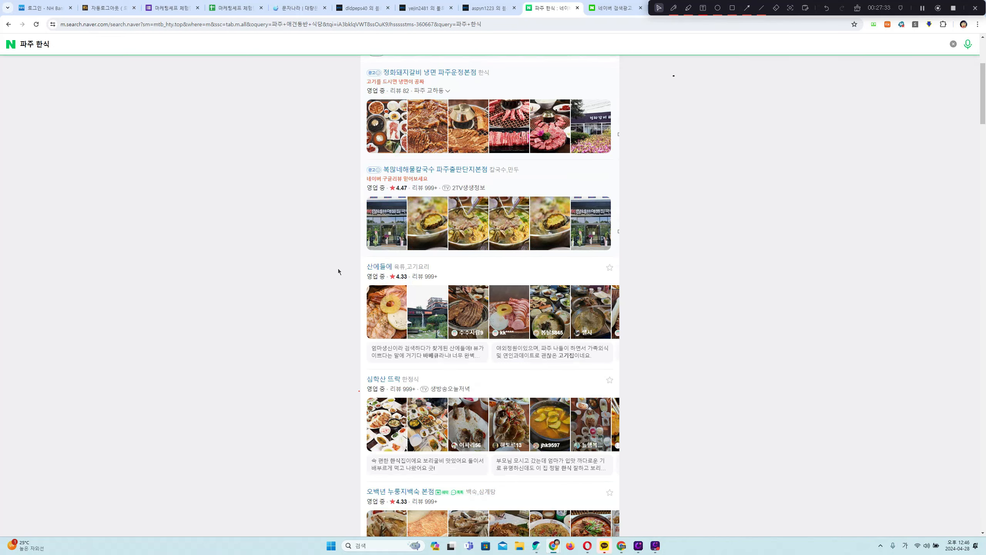
pyautogui.scroll(5, 336, 253)
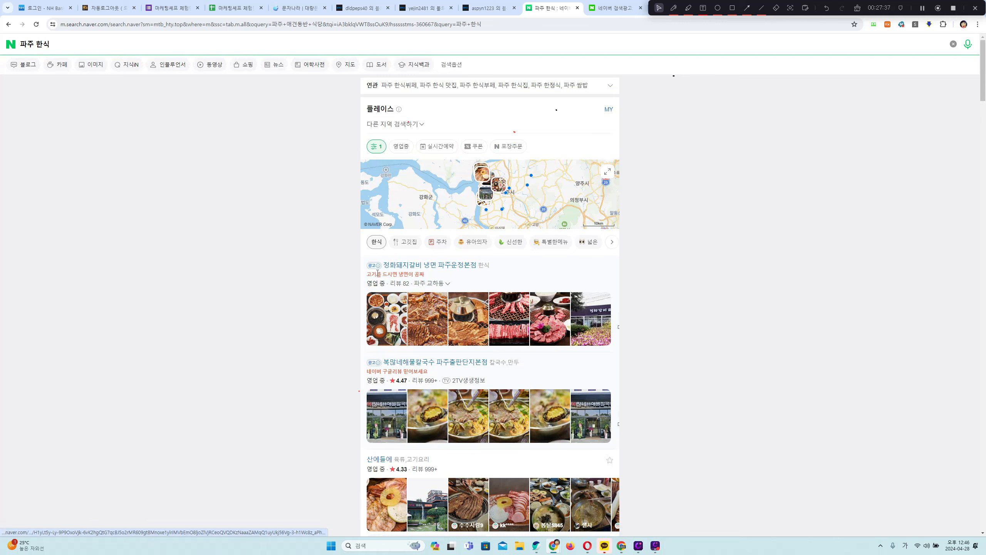
pyautogui.click(8, 24)
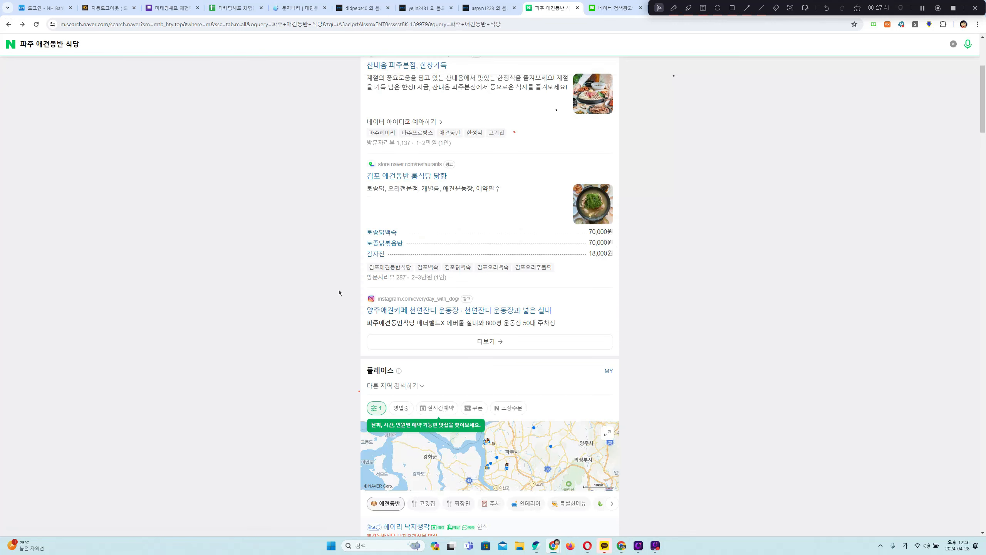
# Switch to Naver Search Ad and highlight 플레이스_낙지's 기본 입찰가 and 평균클릭비용 in the 플레이스#1_오전8시~점심12시 campaign.
pyautogui.hotkey('ctrl', 'Tab')
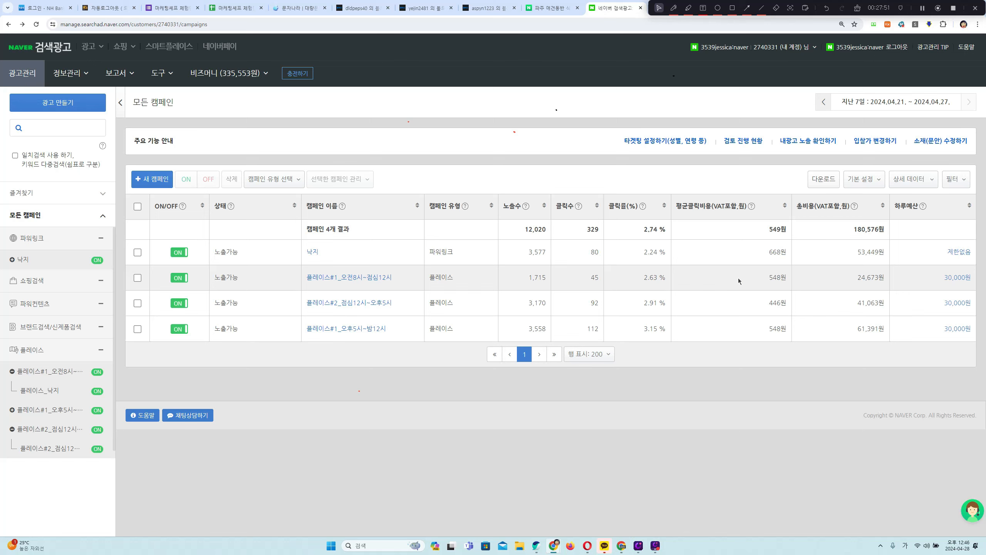
pyautogui.click(377, 278)
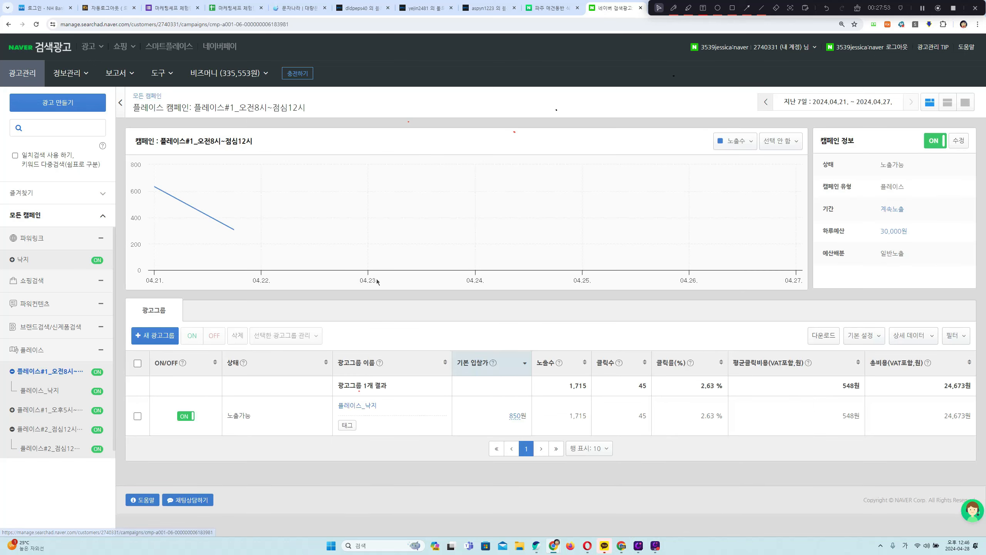
pyautogui.doubleClick(515, 416)
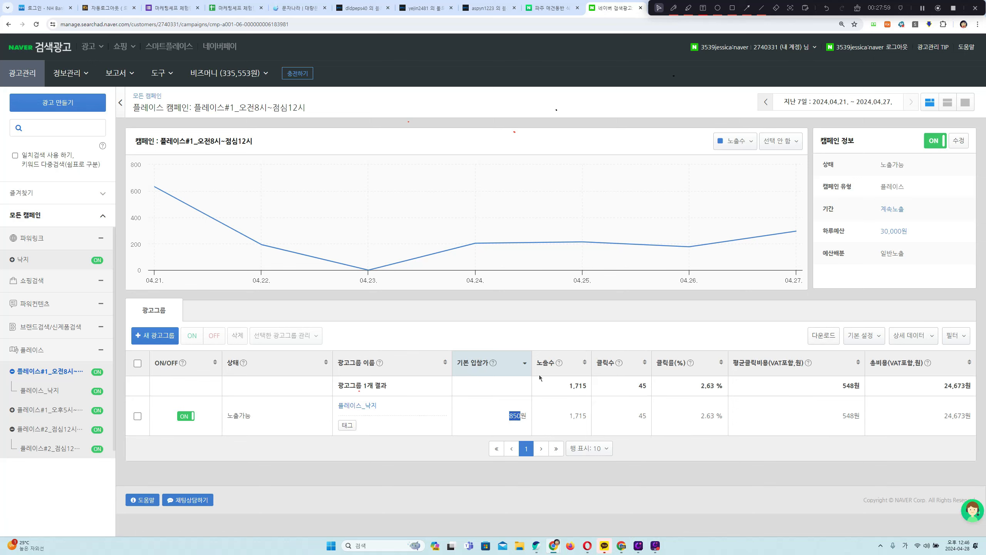
pyautogui.moveTo(838, 416); pyautogui.dragTo(866, 417)
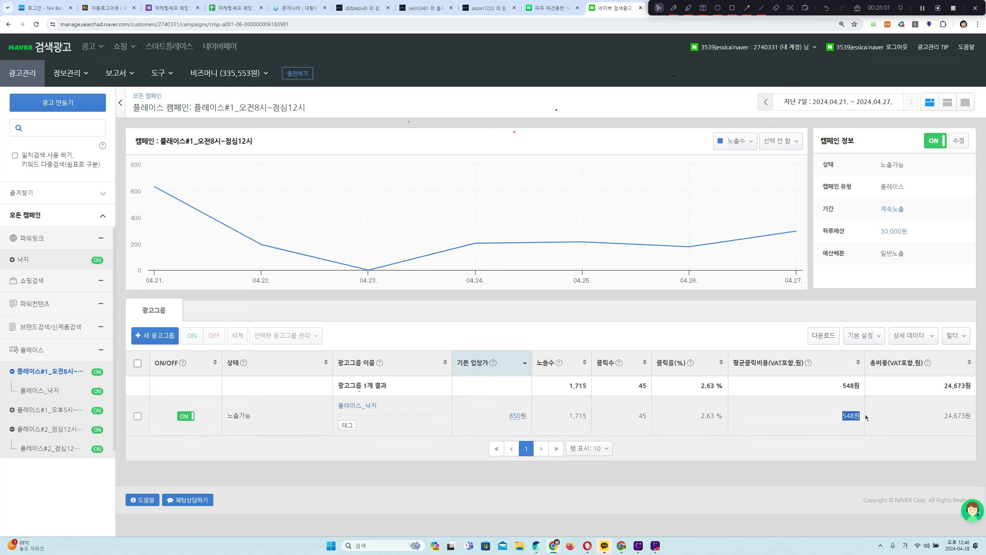
pyautogui.click(864, 419)
# Return to the campaign list and highlight the 총비용 values of the three 플레이스 campaigns.
pyautogui.click(7, 25)
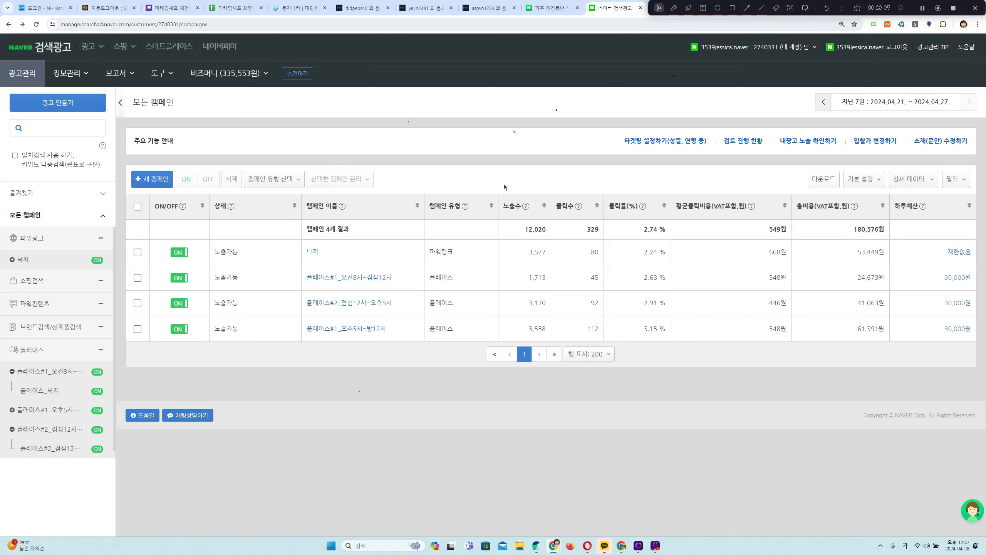
pyautogui.moveTo(840, 278); pyautogui.dragTo(869, 313)
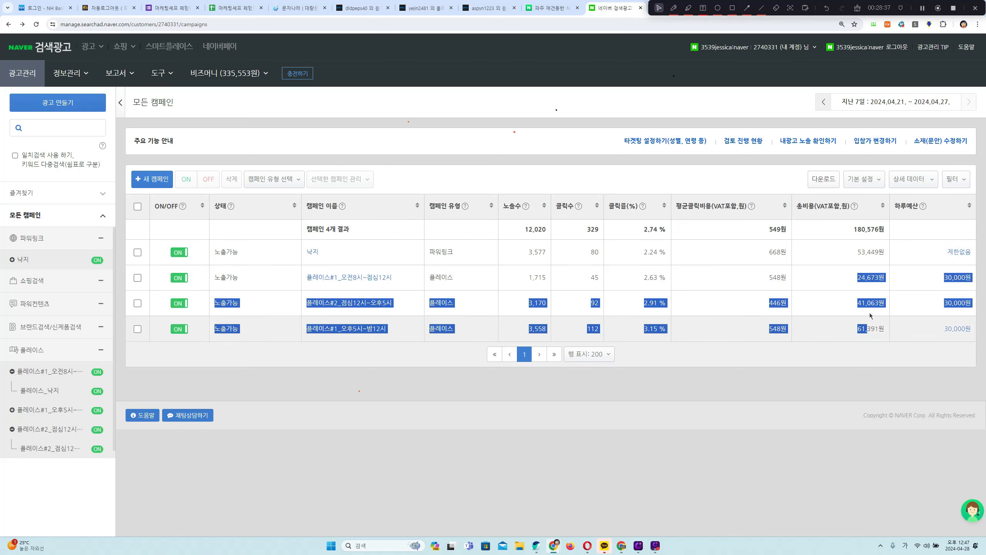
pyautogui.click(823, 313)
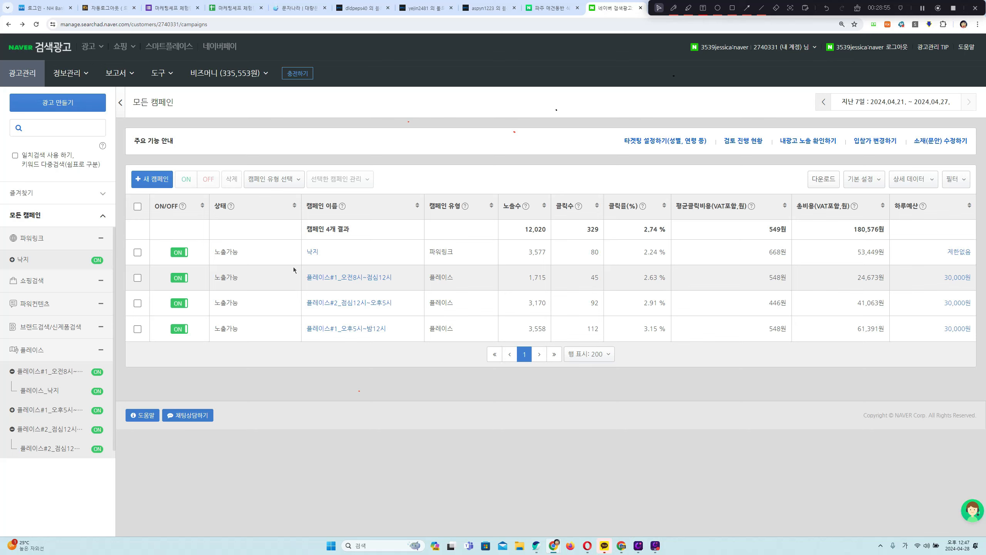
# Review the new campaign form with 플레이스 유형 selected, including its daily budget section, and cancel it.
pyautogui.click(152, 179)
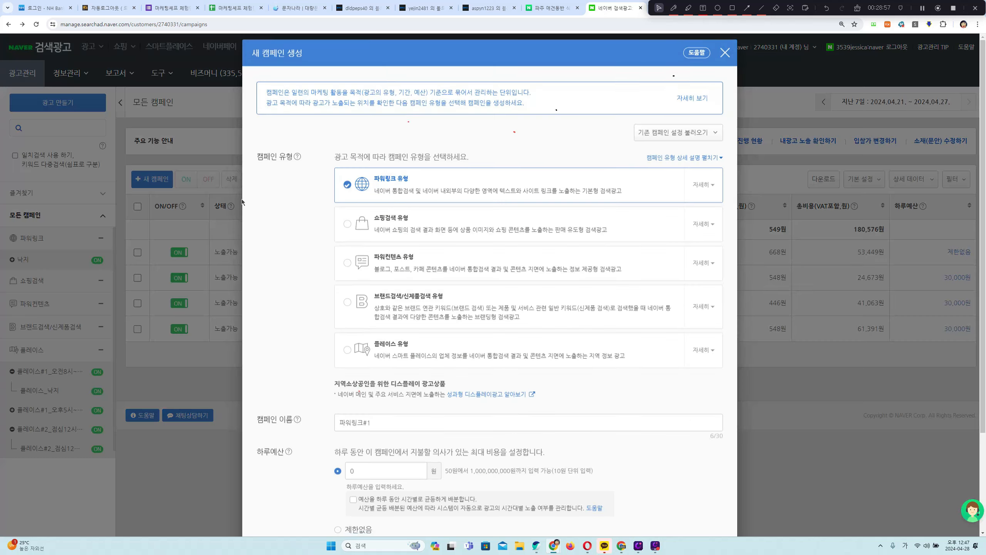
pyautogui.click(345, 352)
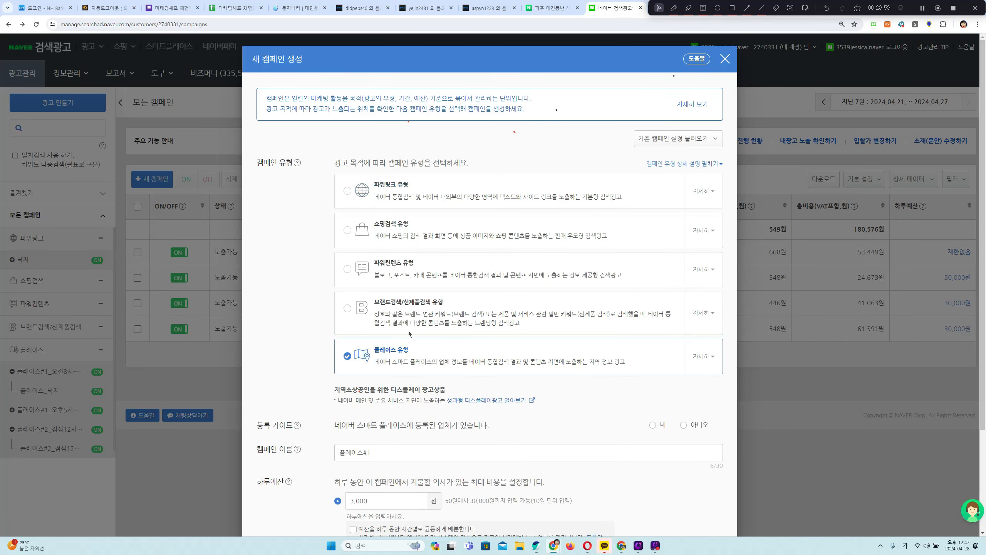
pyautogui.scroll(-3, 585, 251)
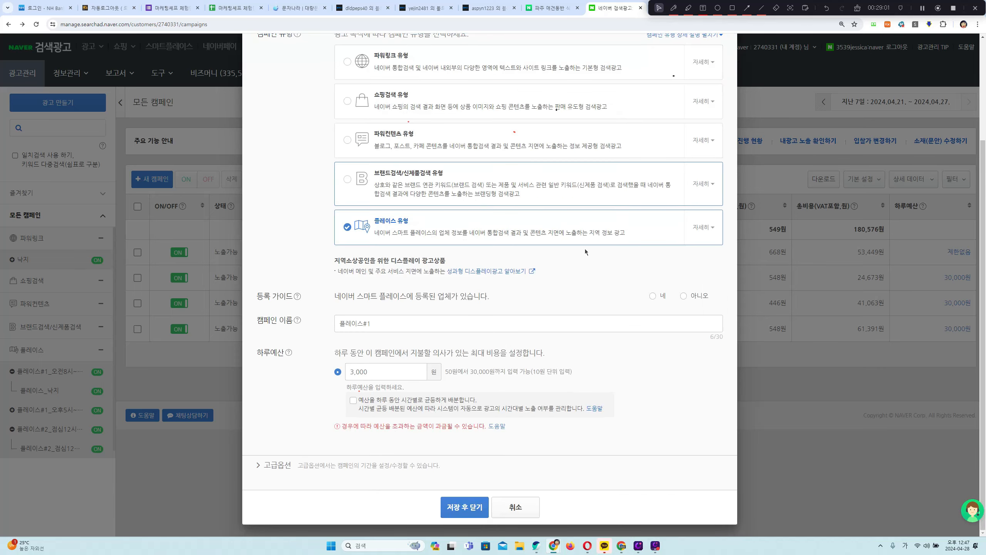
pyautogui.click(508, 503)
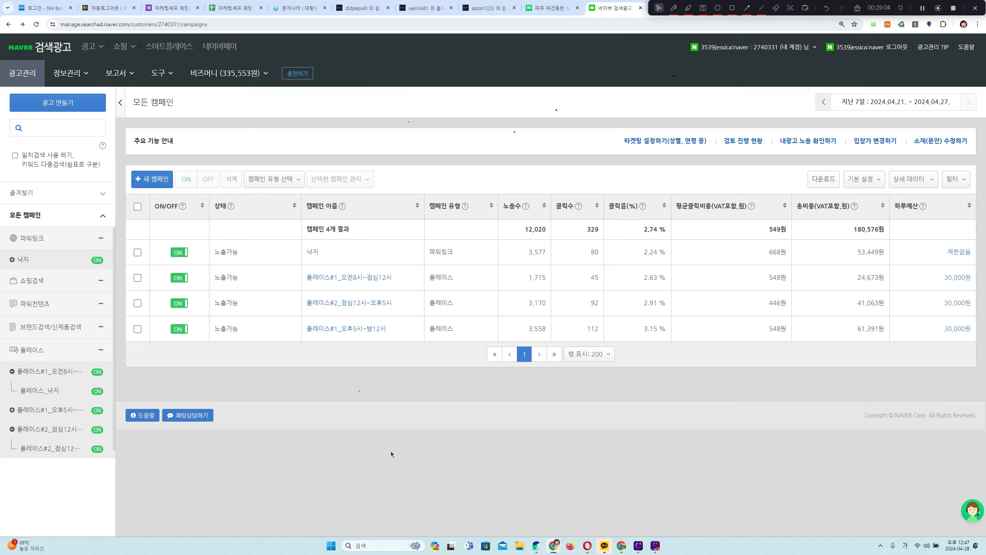
# View the 플레이스#1_오전8시~점심12시 campaign's details and go back to the campaign list.
pyautogui.click(323, 281)
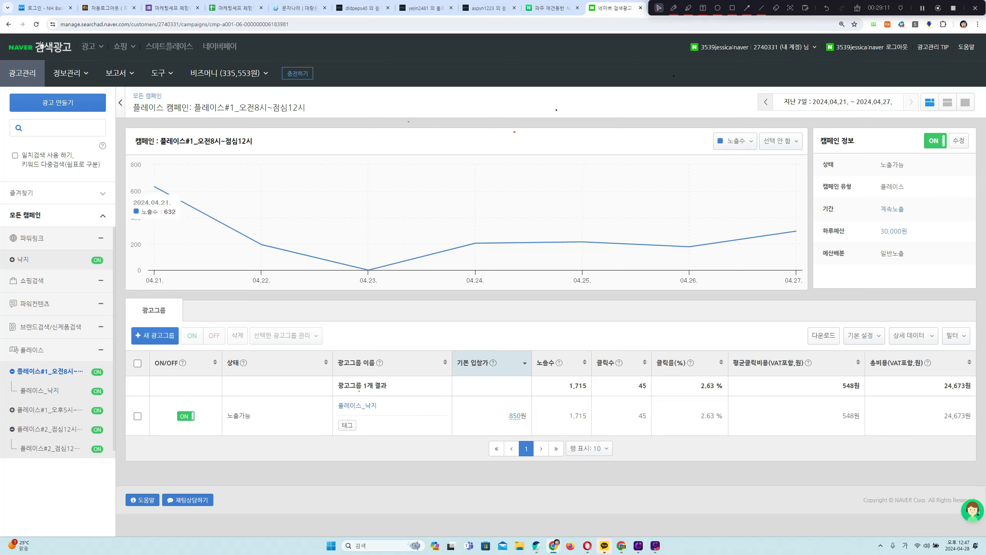
pyautogui.click(8, 24)
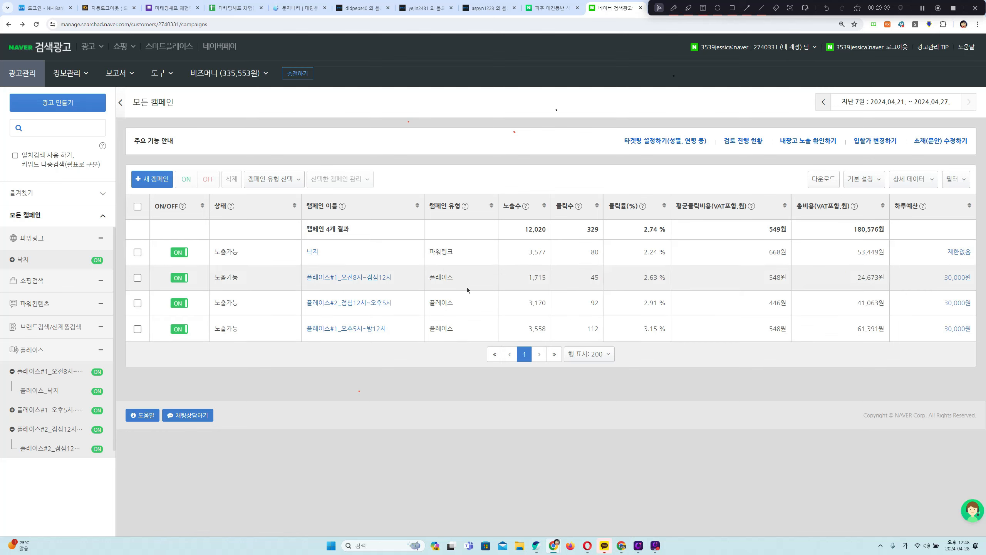
# Switch to the Naver mobile search page and rerun the 파주 애견동반 식당 search.
pyautogui.click(550, 8)
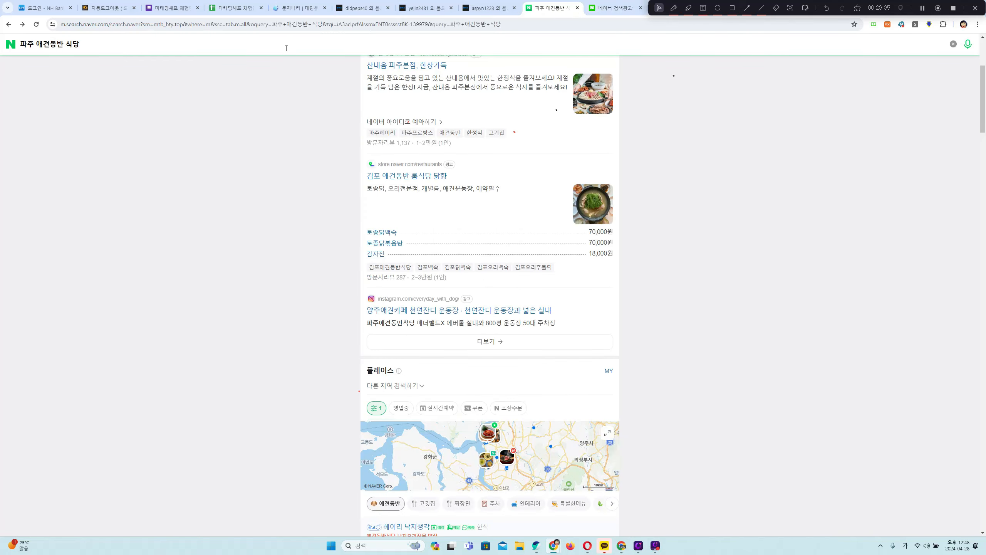
pyautogui.click(290, 41)
pyautogui.press('Return')
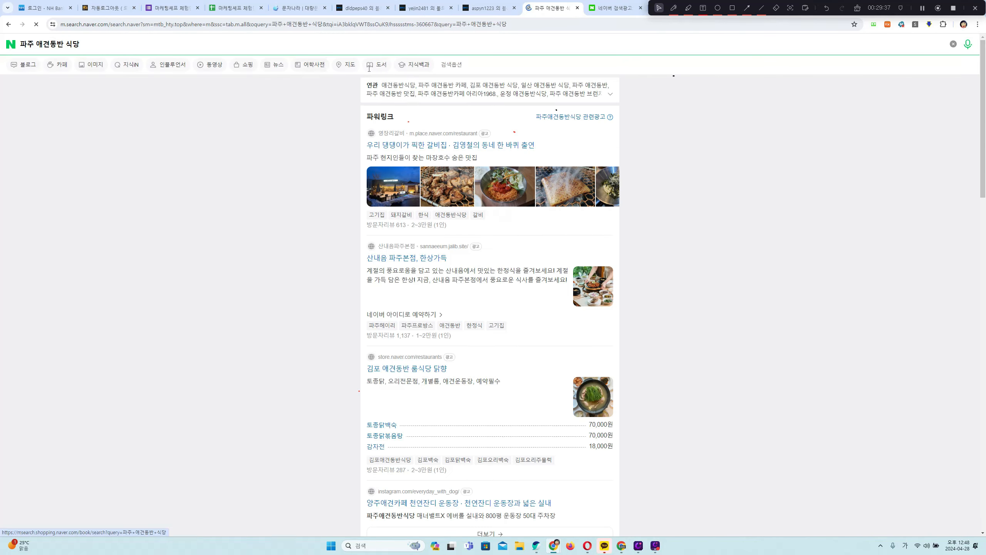
# Open the full 파워링크 ad list for 파주애견동반식당 and look through the advertisers.
pyautogui.scroll(-4, 674, 234)
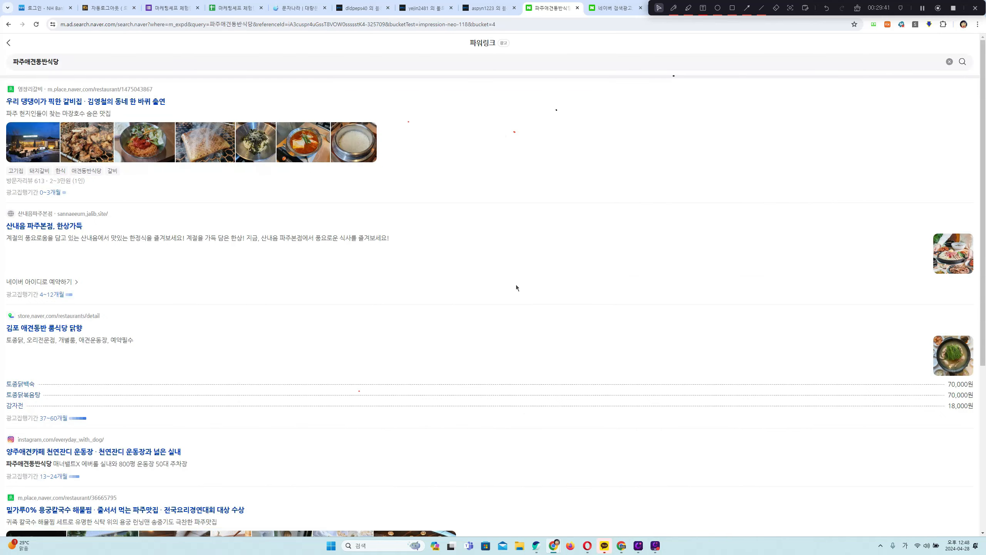
pyautogui.scroll(-4, 516, 284)
pyautogui.scroll(-2, 515, 285)
pyautogui.scroll(7, 497, 287)
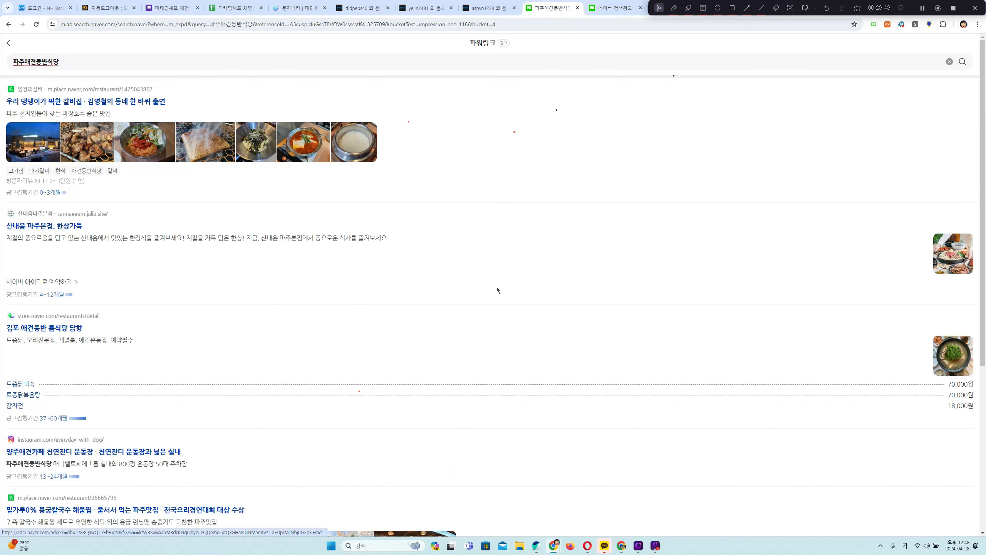
# Return to the search results and highlight the 헤이리 낙지생각 ad in the 플레이스 section.
pyautogui.click(9, 24)
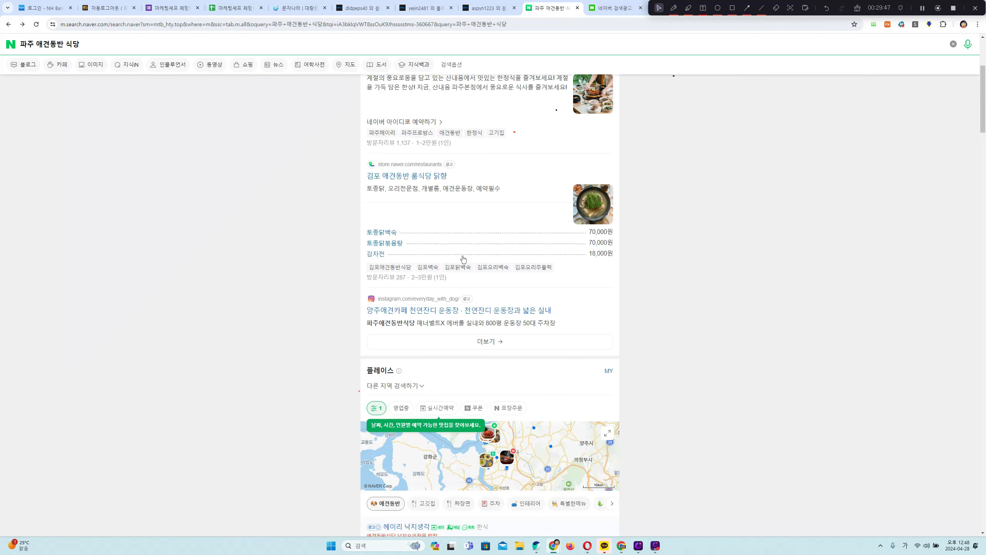
pyautogui.scroll(-5, 312, 241)
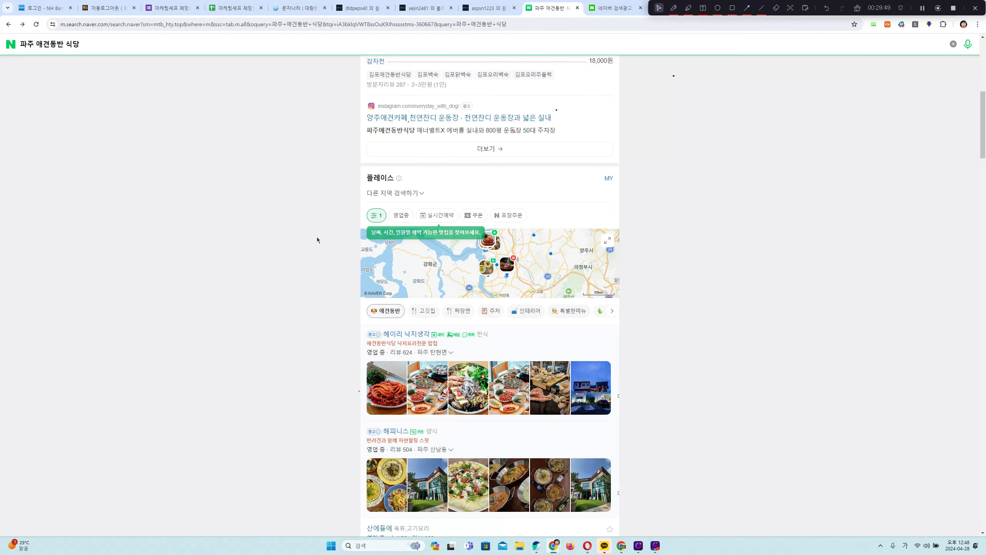
pyautogui.scroll(-5, 317, 238)
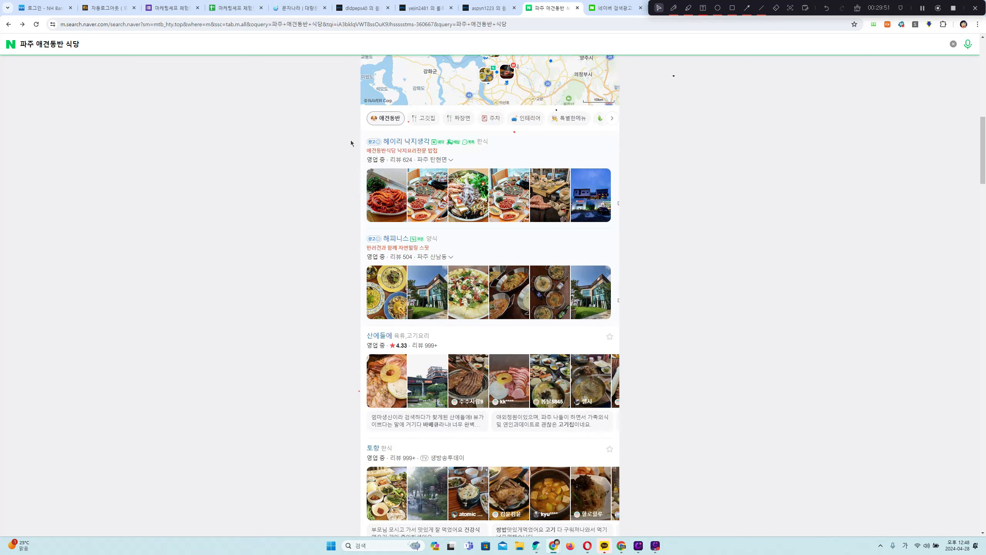
pyautogui.moveTo(383, 141); pyautogui.dragTo(310, 136)
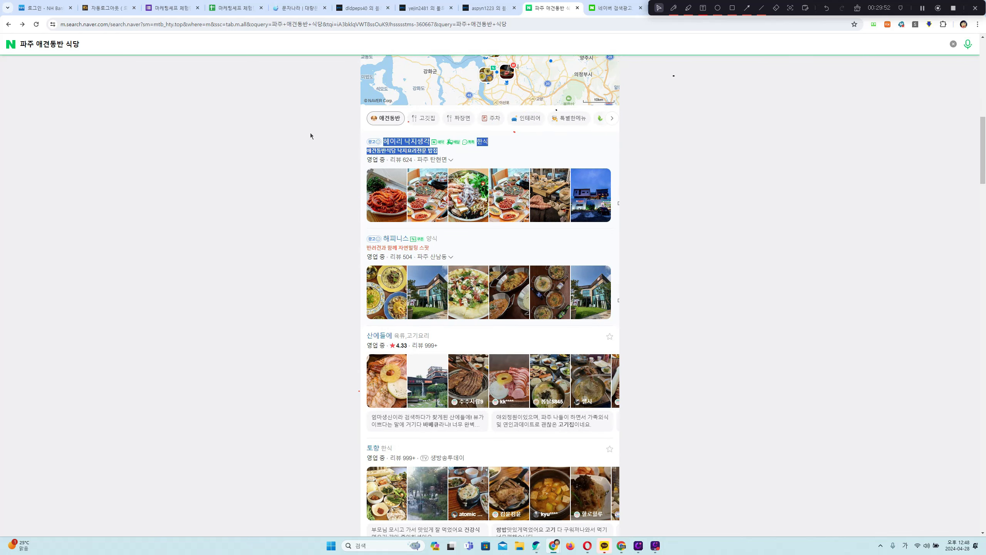
# Switch to Naver Search Ad and check the 낙지 campaign's ad group status and its 하루예산 setting.
pyautogui.click(615, 8)
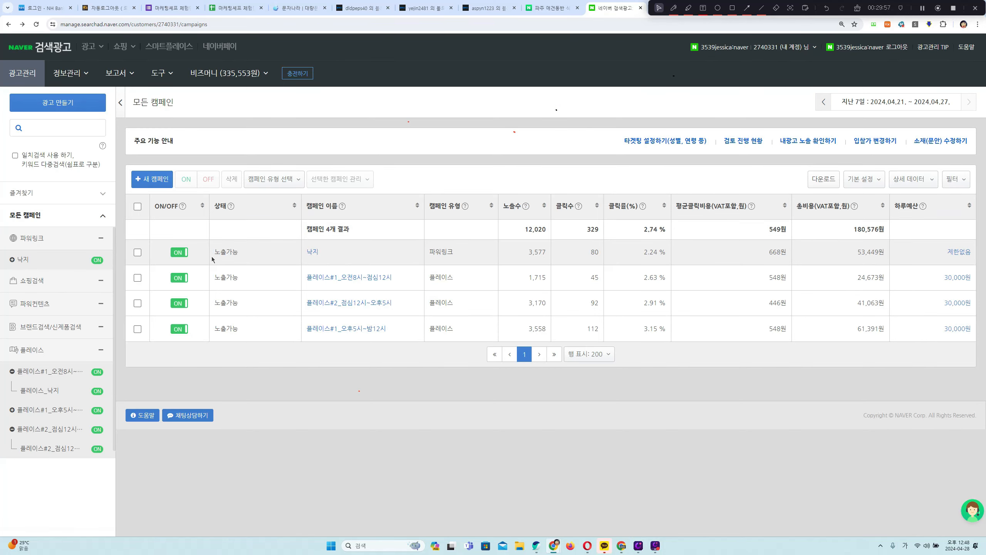
pyautogui.click(311, 252)
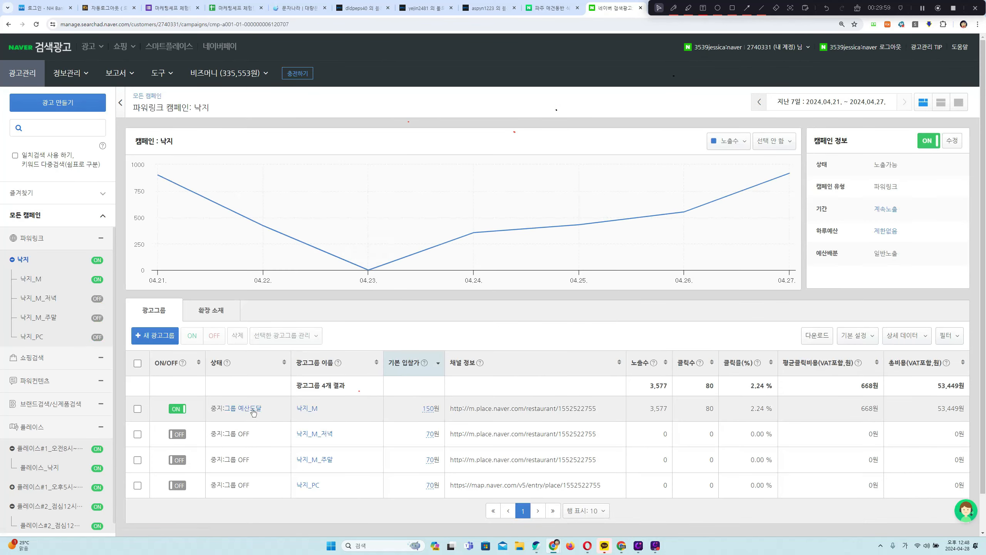
pyautogui.click(12, 24)
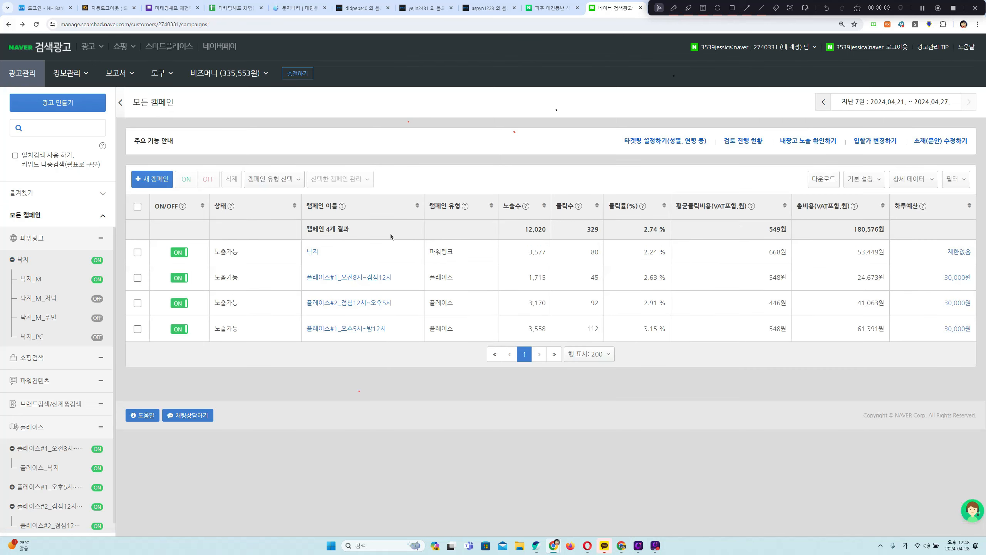
pyautogui.click(408, 252)
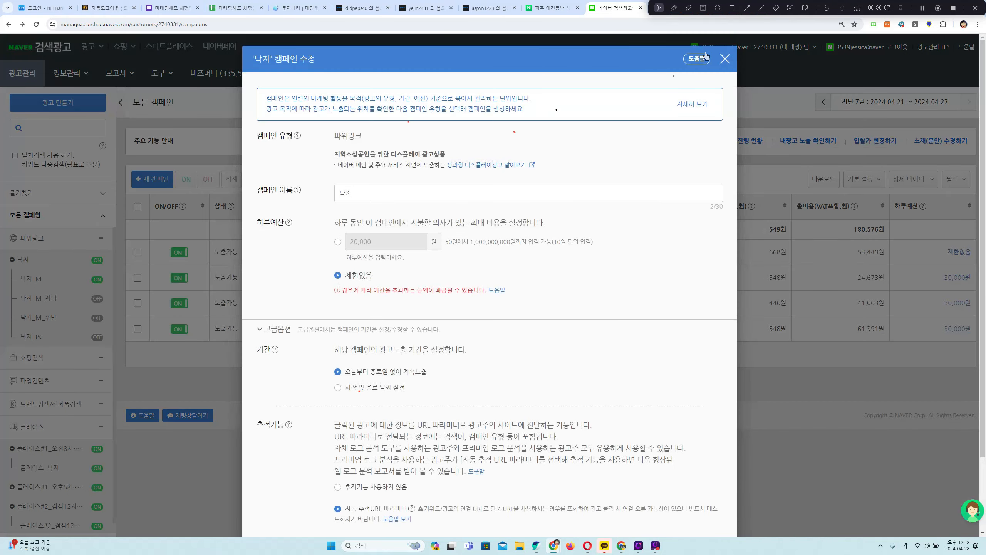
pyautogui.click(725, 60)
# Set the 낙지_M ad group's 하루예산 to 제한없음 in the 낙지 campaign and save the change.
pyautogui.click(309, 254)
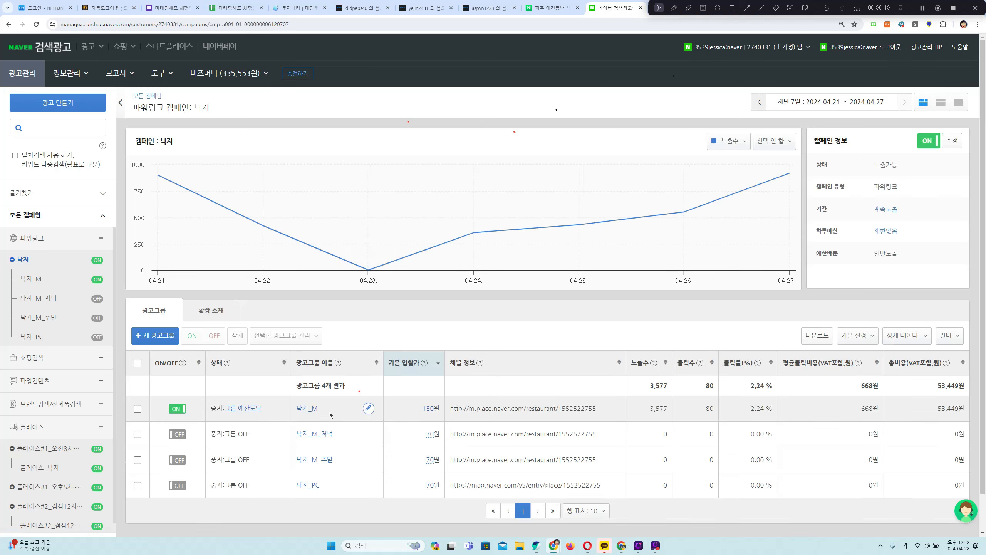
pyautogui.click(368, 408)
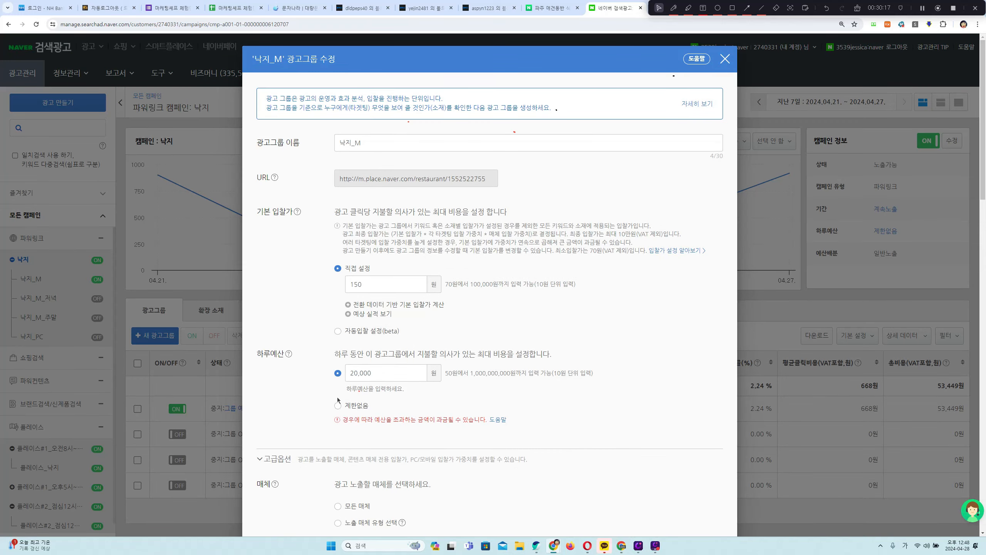
pyautogui.click(337, 405)
pyautogui.scroll(-10, 584, 337)
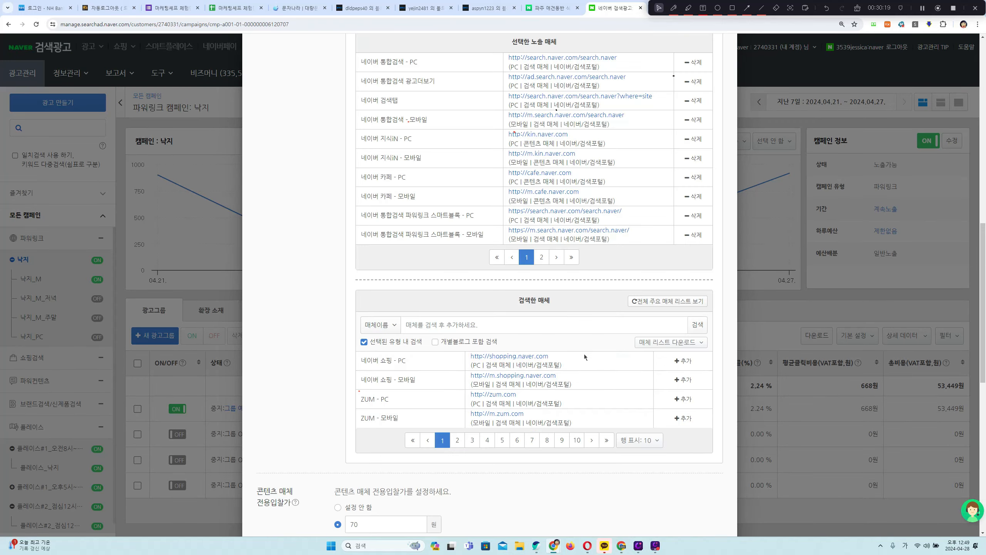
pyautogui.scroll(-12, 586, 357)
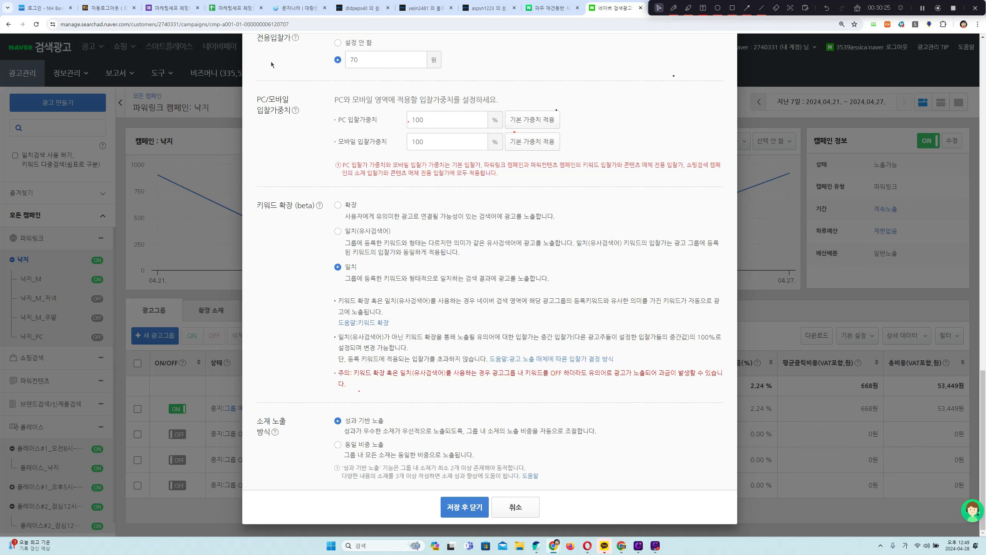
pyautogui.click(476, 507)
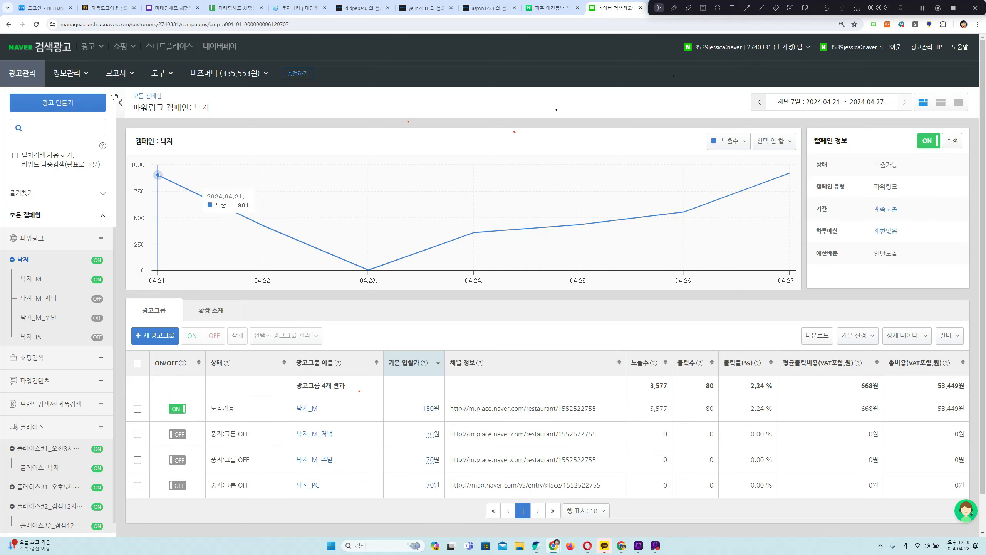
# Open the 낙지_M ad group and review the bids in its keyword list.
pyautogui.doubleClick(306, 414)
pyautogui.click(306, 413)
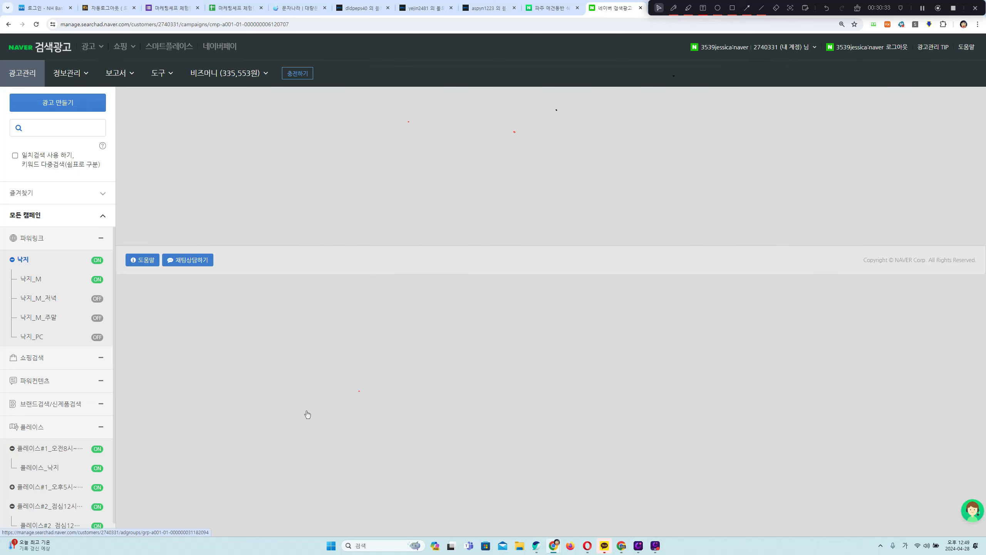
pyautogui.scroll(-2, 167, 222)
pyautogui.click(167, 220)
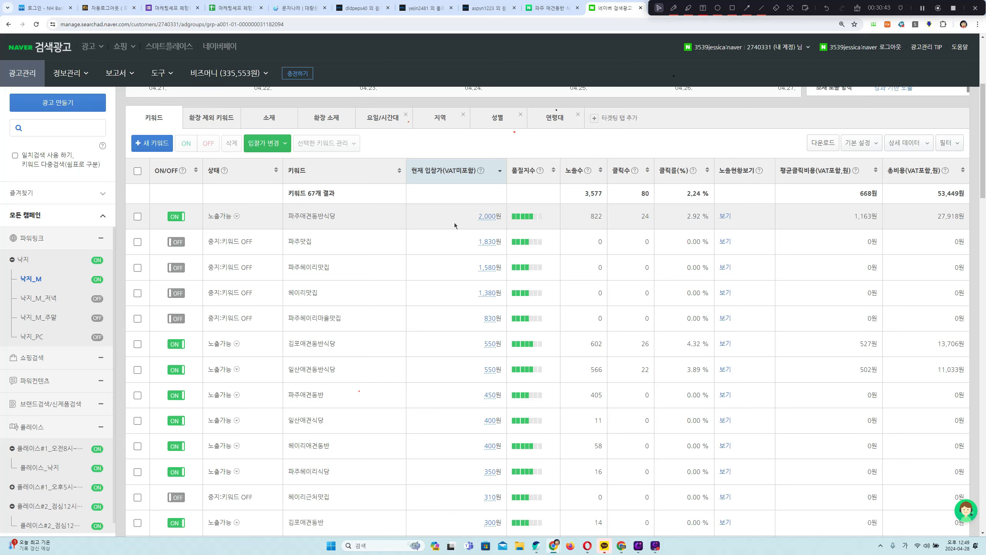
# Check the 파워링크 ads in the 파주 애견동반 식당 search results and return to the 낙지_M keyword list.
pyautogui.click(551, 8)
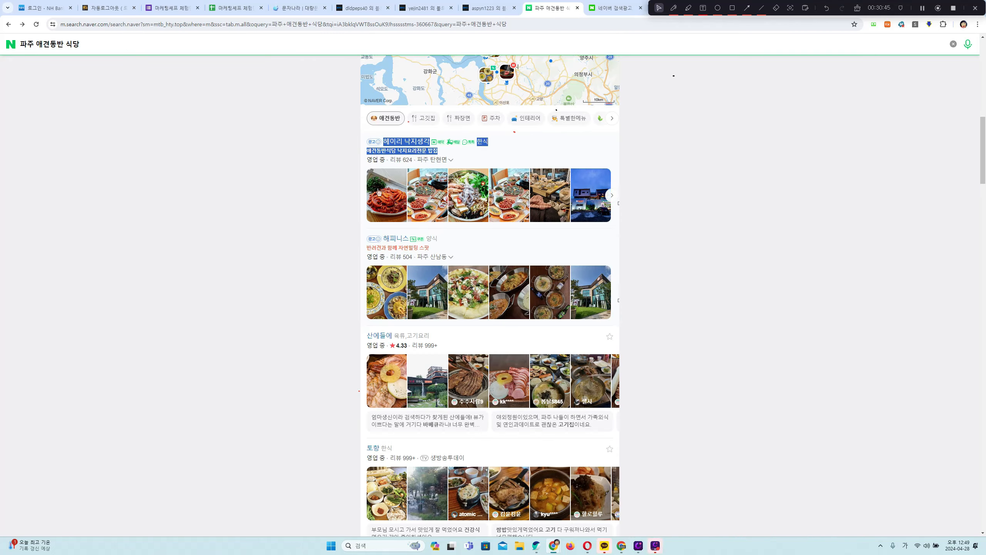
pyautogui.scroll(15, 282, 237)
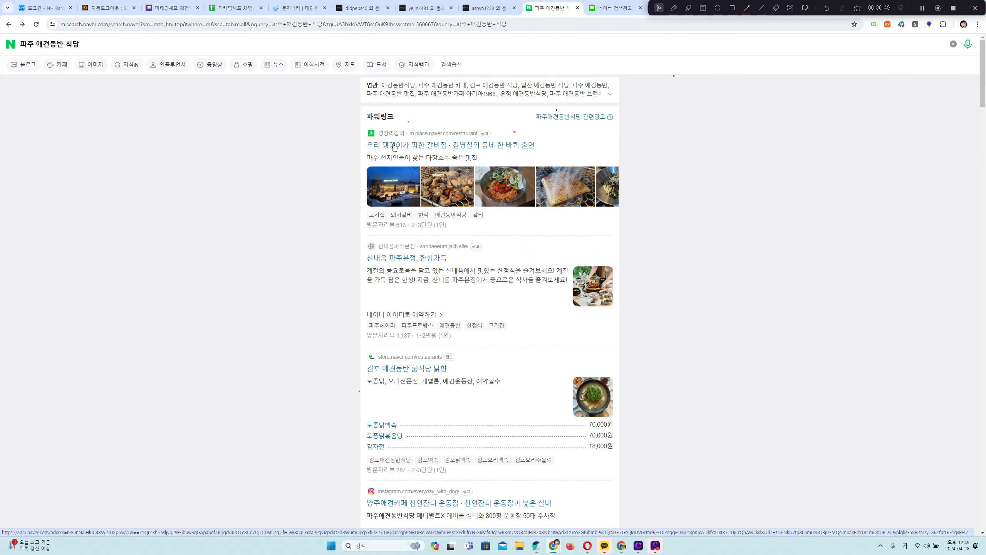
pyautogui.click(613, 8)
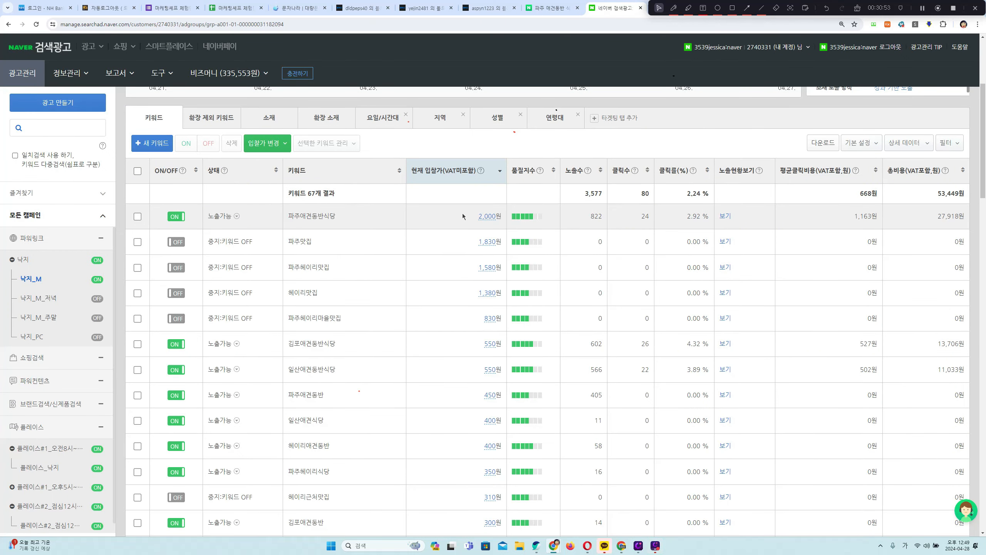
# Compare the current bids with the 평균클릭비용 values for the keywords 파주애견동반식당 and 김포애견동반식당.
pyautogui.click(489, 216)
pyautogui.click(462, 216)
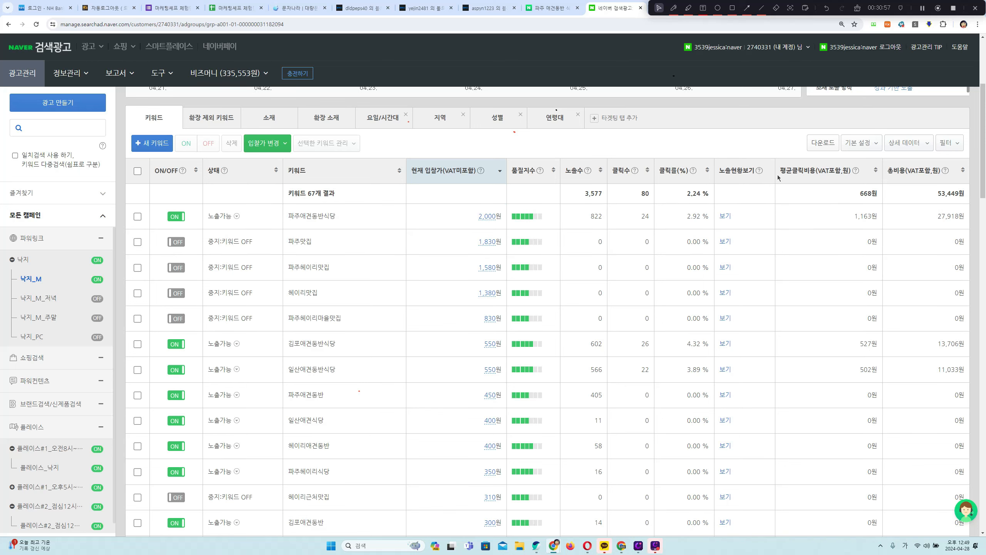
pyautogui.moveTo(473, 216); pyautogui.dragTo(496, 215)
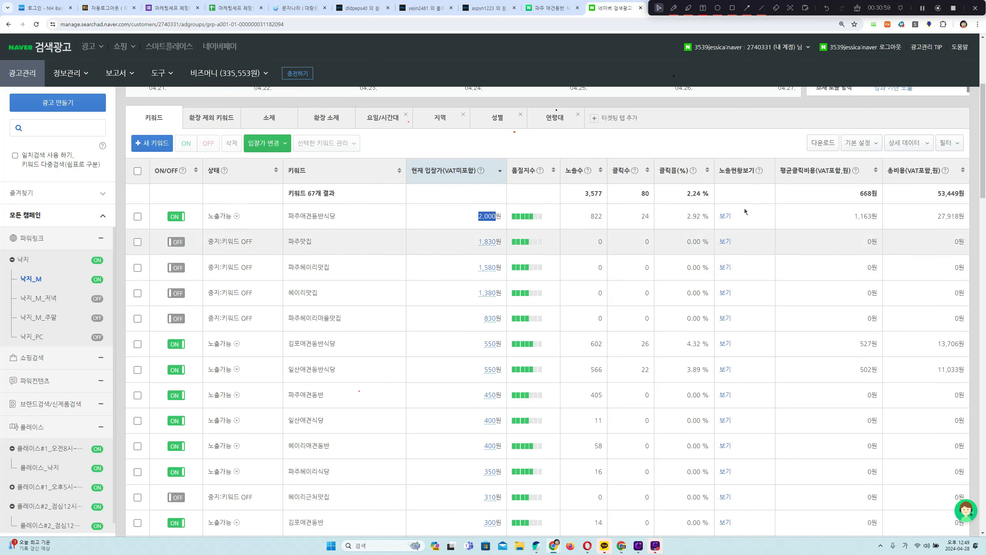
pyautogui.click(777, 174)
pyautogui.moveTo(777, 174); pyautogui.dragTo(852, 171)
pyautogui.click(818, 223)
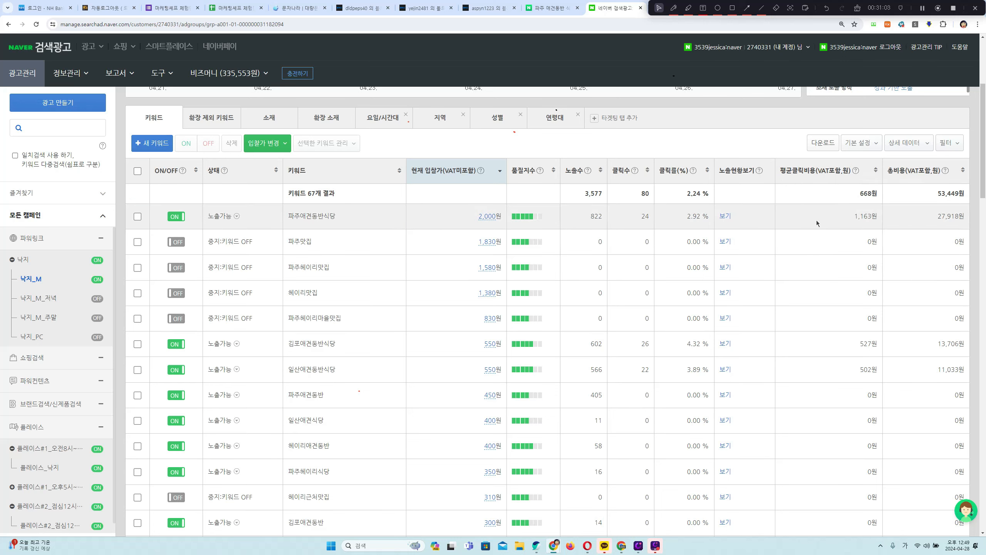
pyautogui.moveTo(849, 217); pyautogui.dragTo(878, 217)
pyautogui.click(670, 217)
pyautogui.moveTo(828, 219); pyautogui.dragTo(880, 222)
pyautogui.click(869, 217)
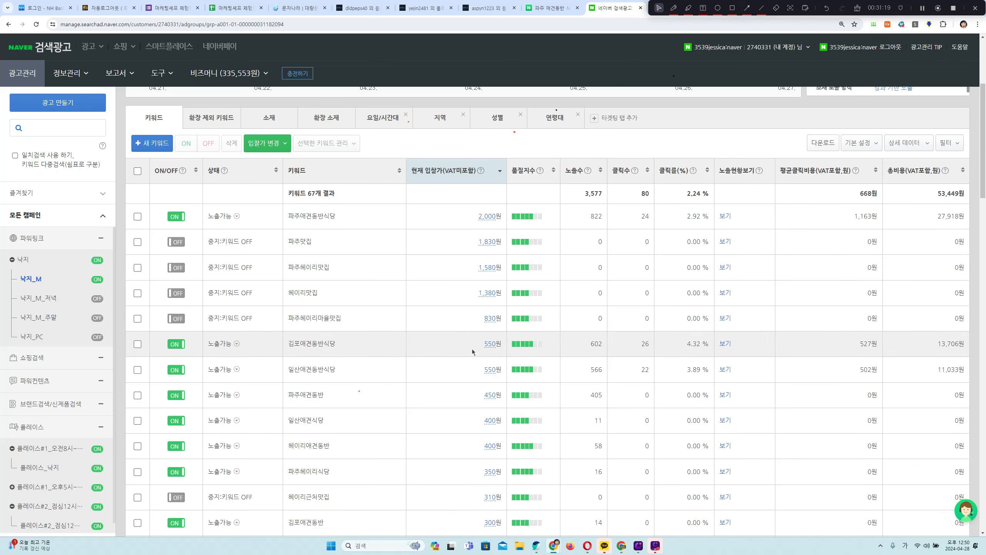
pyautogui.doubleClick(490, 343)
pyautogui.doubleClick(866, 343)
# Highlight the 파주애견동반식당 keyword's bid, read the 품질지수 explanation and sort the keywords by 품질지수.
pyautogui.doubleClick(488, 216)
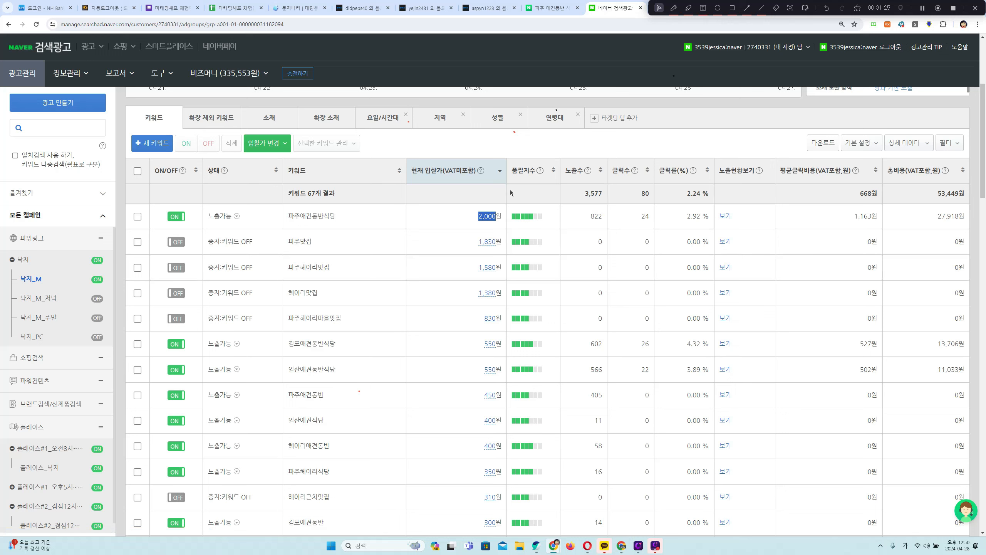
pyautogui.moveTo(461, 219); pyautogui.dragTo(501, 216)
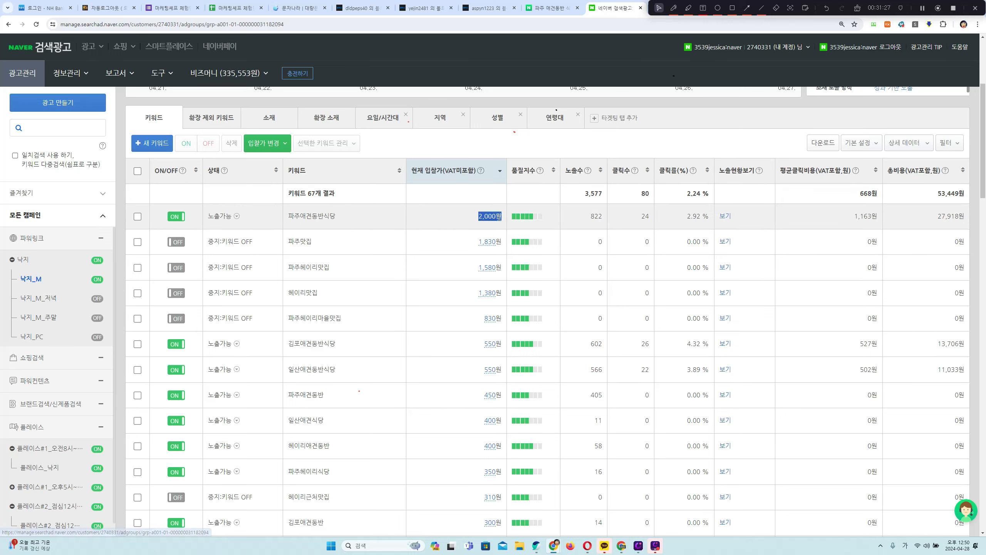
pyautogui.moveTo(541, 172)
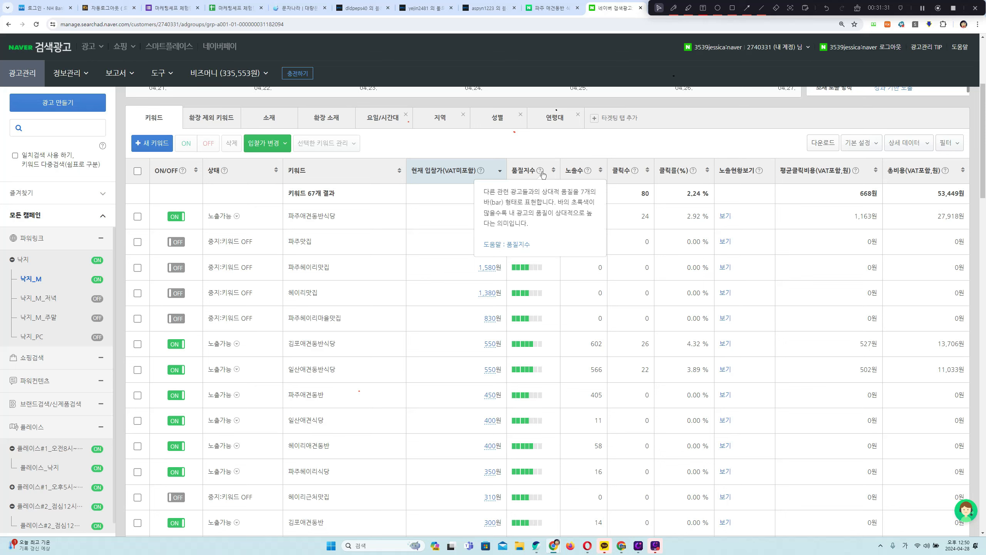
pyautogui.moveTo(528, 210); pyautogui.dragTo(531, 225)
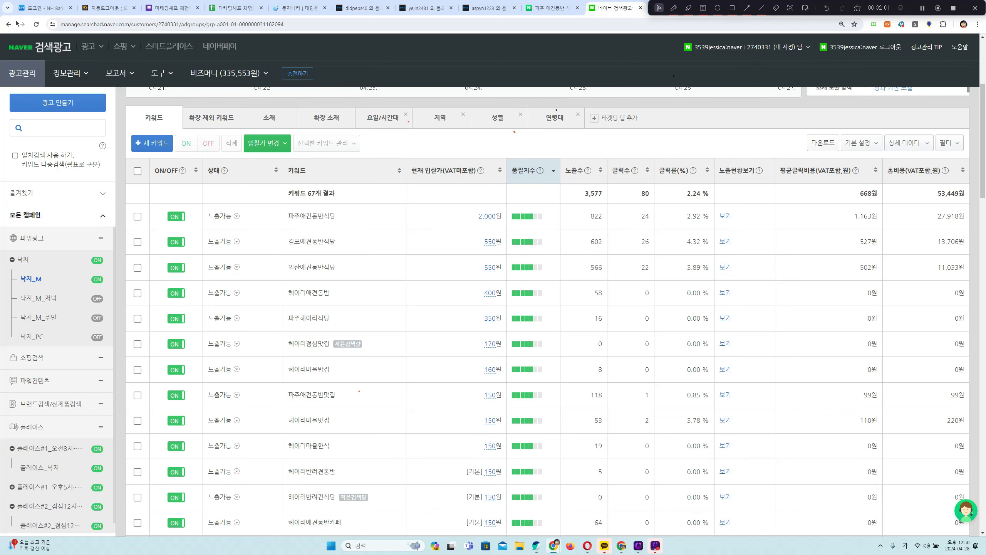
# Return to the 낙지 campaign and inspect the 낙지_M ad group's bid and 하루예산 settings without changing them.
pyautogui.click(16, 24)
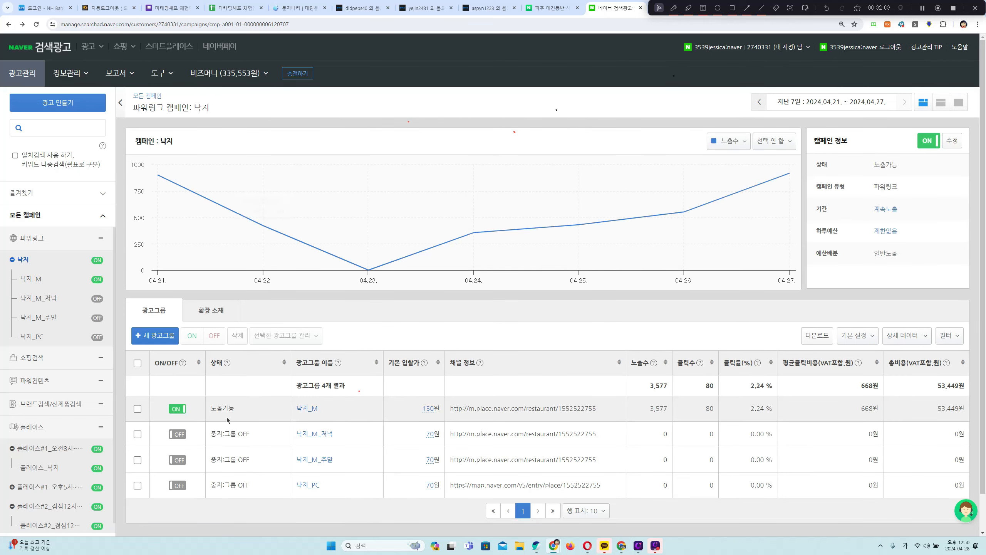
pyautogui.click(313, 408)
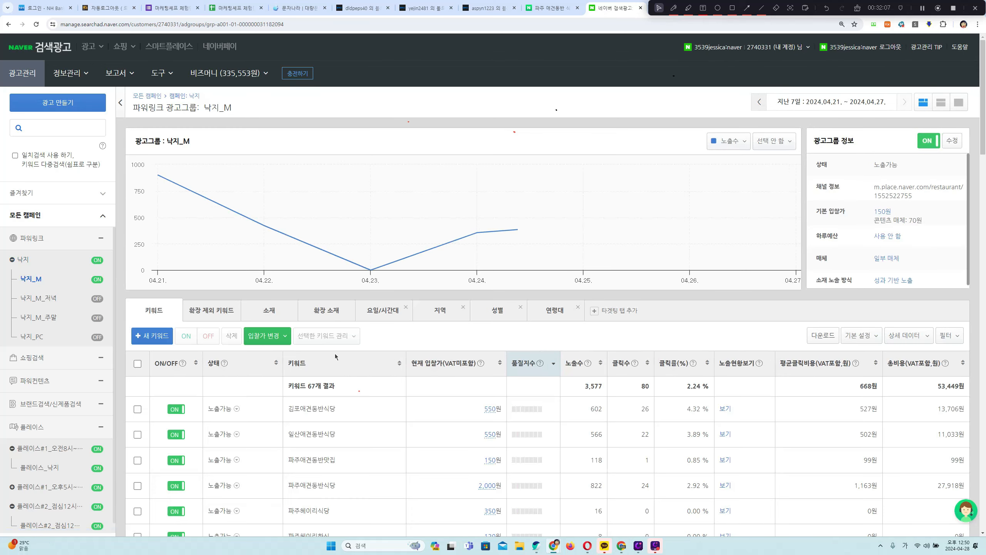
pyautogui.click(8, 24)
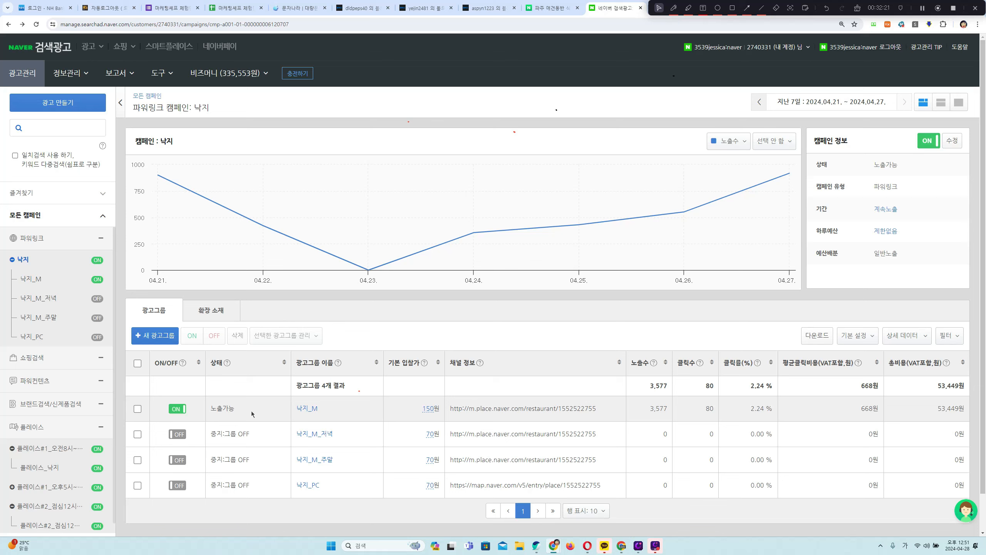
pyautogui.moveTo(313, 416)
pyautogui.click(369, 408)
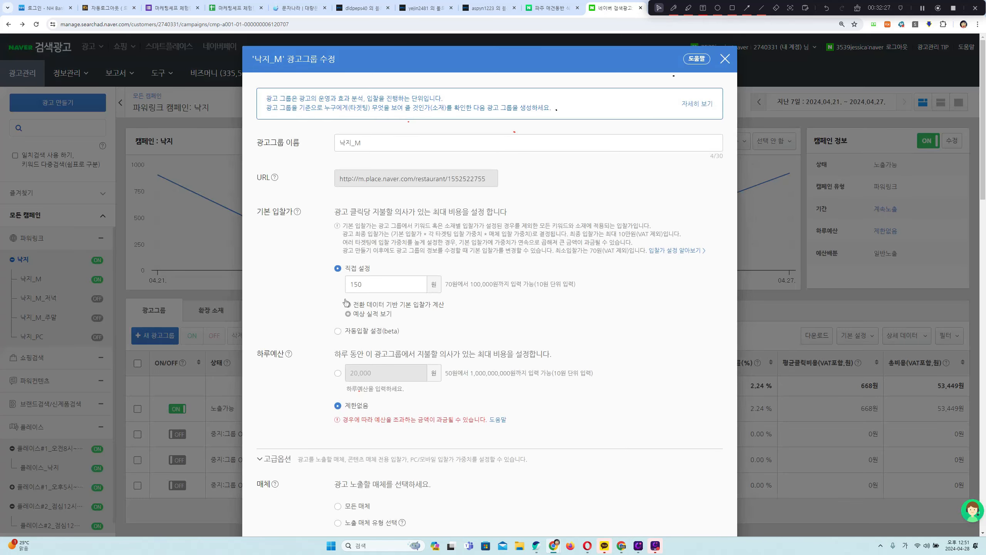
pyautogui.click(725, 59)
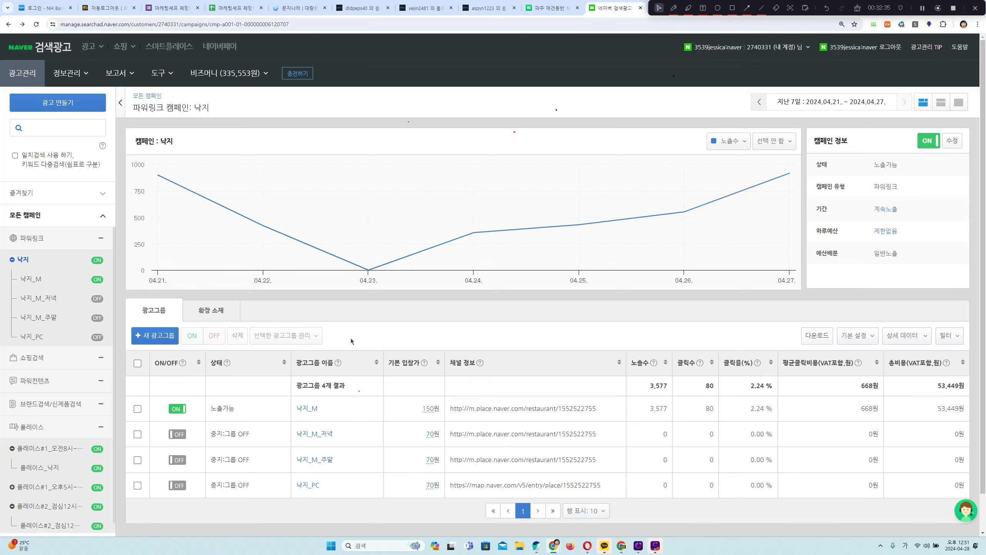
# Look at the 낙지_M keyword list once more, go back to the campaign and recheck the ad group's edit settings.
pyautogui.click(307, 408)
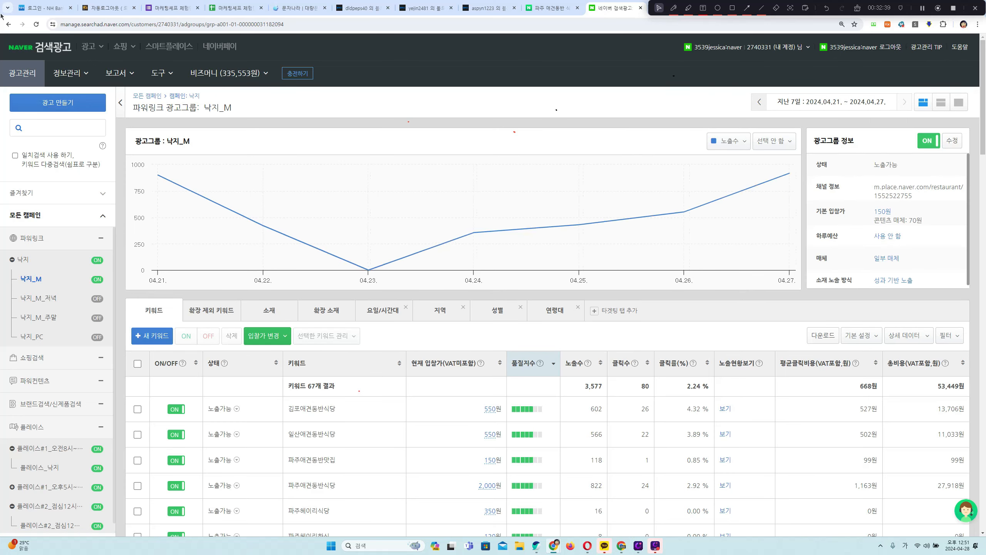
pyautogui.hotkey('alt', 'Left')
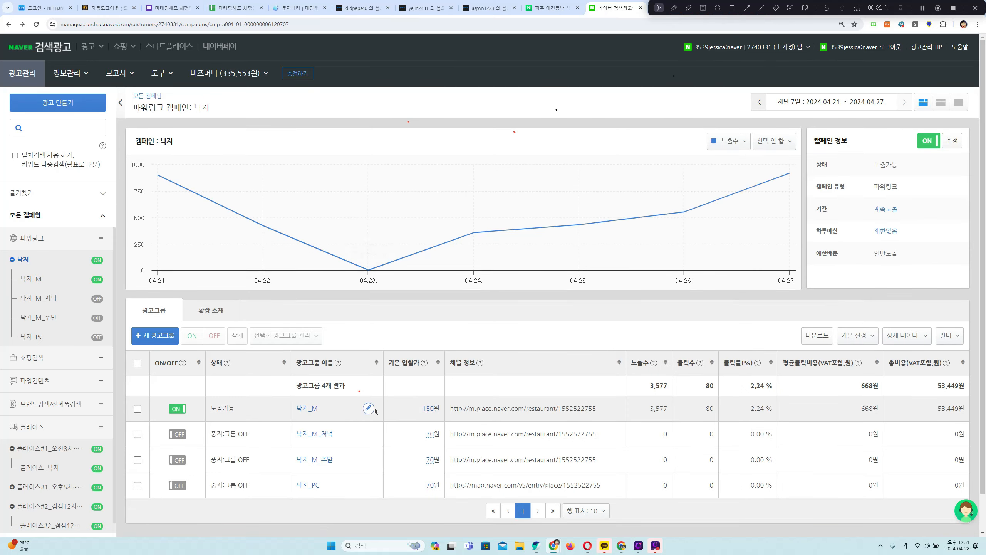
pyautogui.click(367, 408)
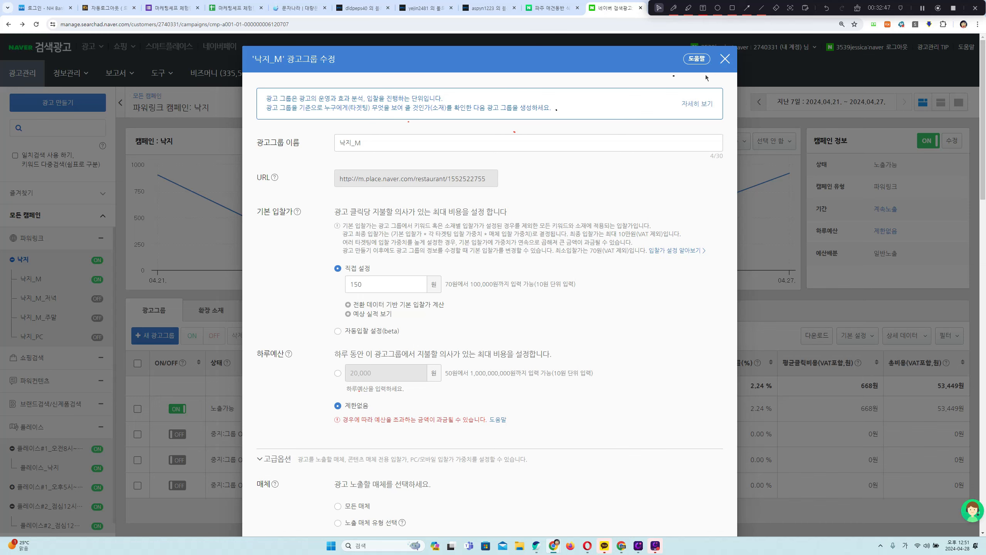
pyautogui.click(724, 59)
# Rerun the 파주 애견동반 식당 search to check the 파워링크 ads and return to the 낙지 campaign.
pyautogui.click(551, 7)
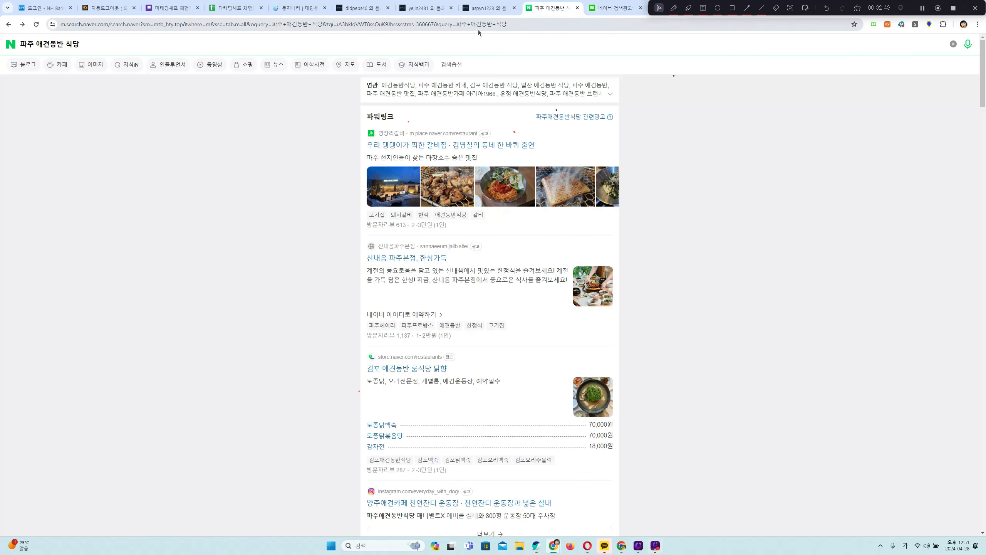
pyautogui.click(458, 41)
pyautogui.press('Return')
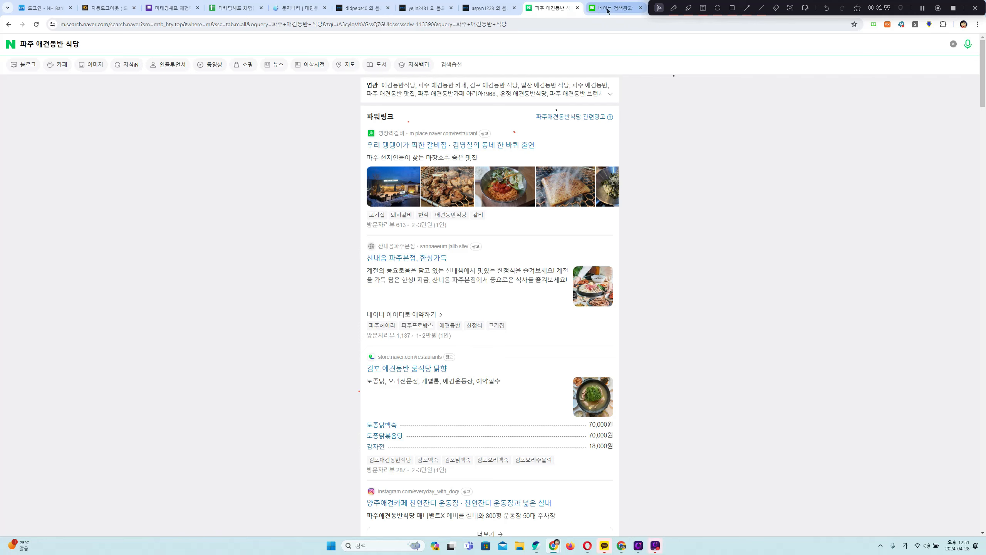
pyautogui.click(606, 9)
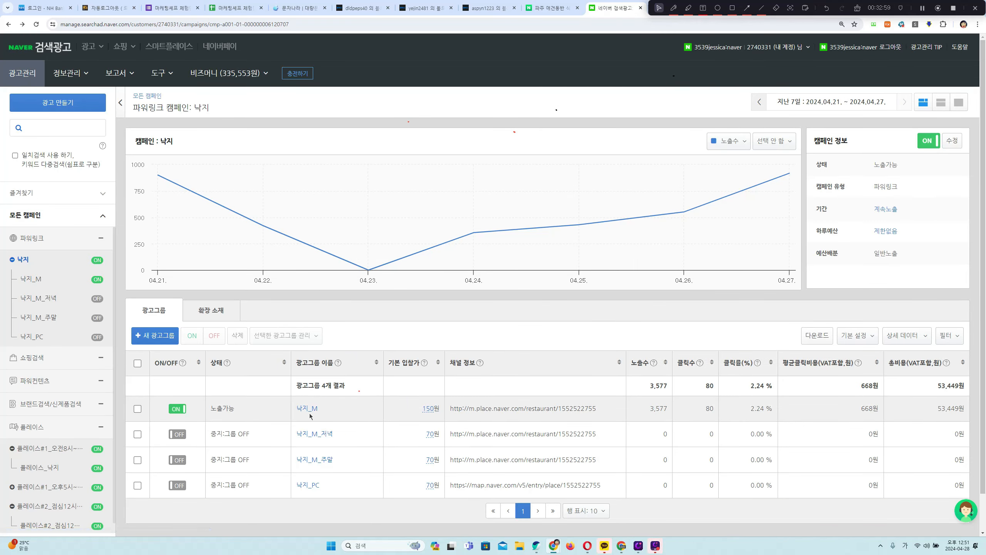
# Try a capped 하루예산 in the 낙지_M ad group's settings, reselect 제한없음 and close the dialog without saving.
pyautogui.click(328, 411)
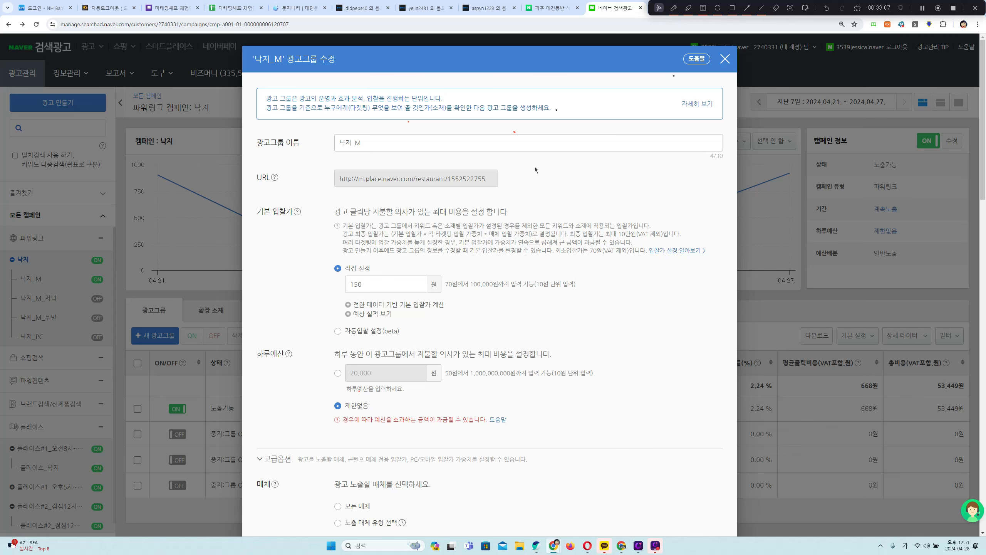
pyautogui.click(559, 10)
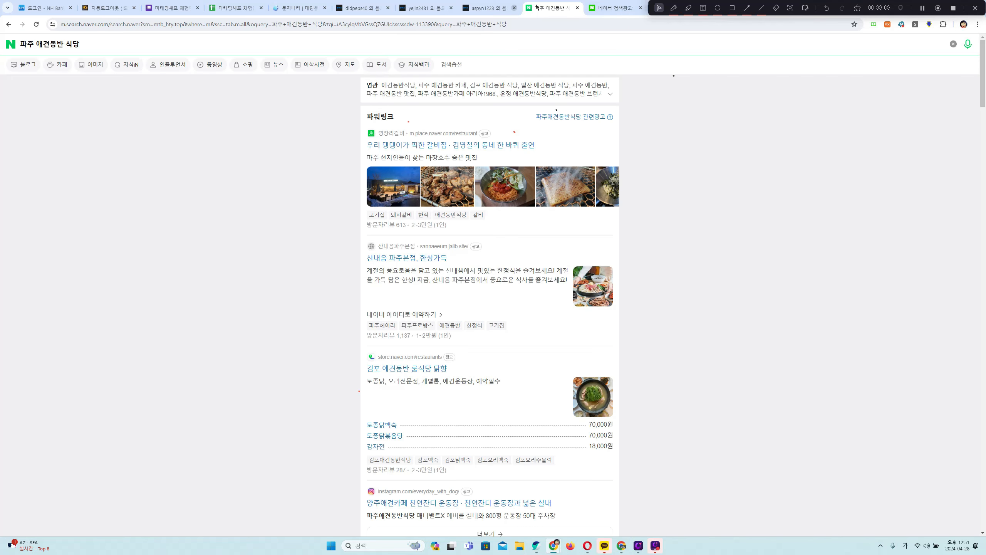
pyautogui.click(592, 9)
pyautogui.click(338, 373)
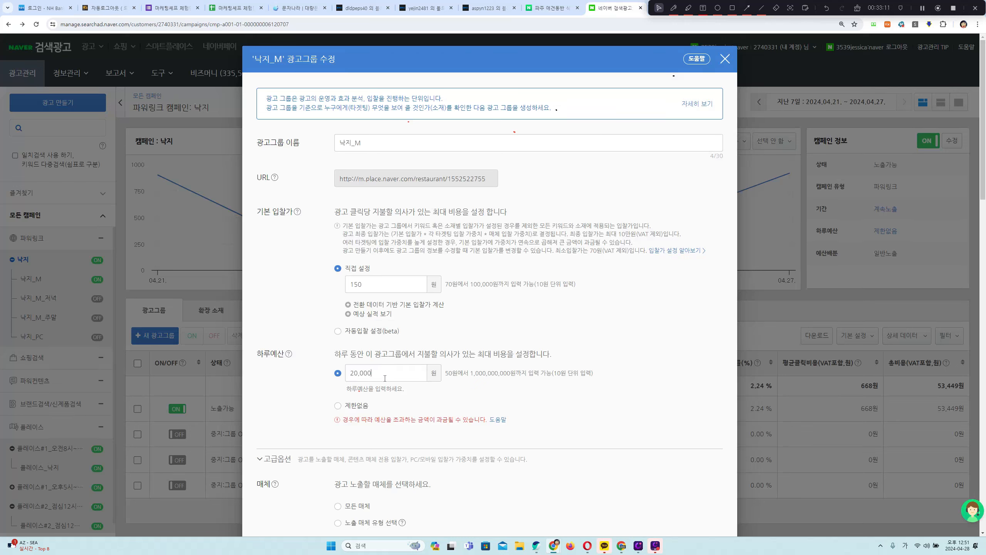
pyautogui.press('Tab')
pyautogui.write('3000')
pyautogui.click(338, 405)
pyautogui.click(725, 59)
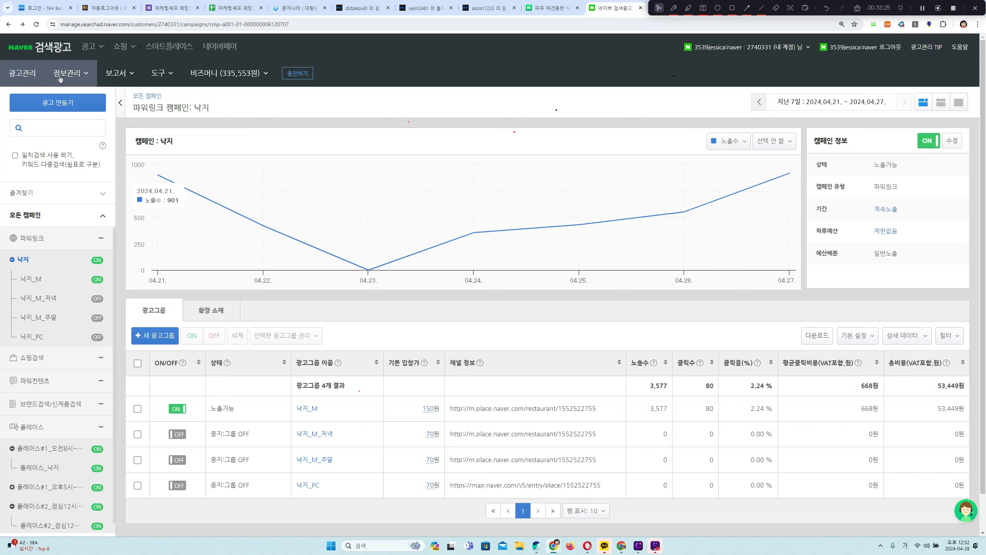
# Open the 플레이스#1_오전8시~점심12시 campaign, review the registered tags of its 플레이스_낙지 ad group and cancel the tag dialog.
pyautogui.click(8, 24)
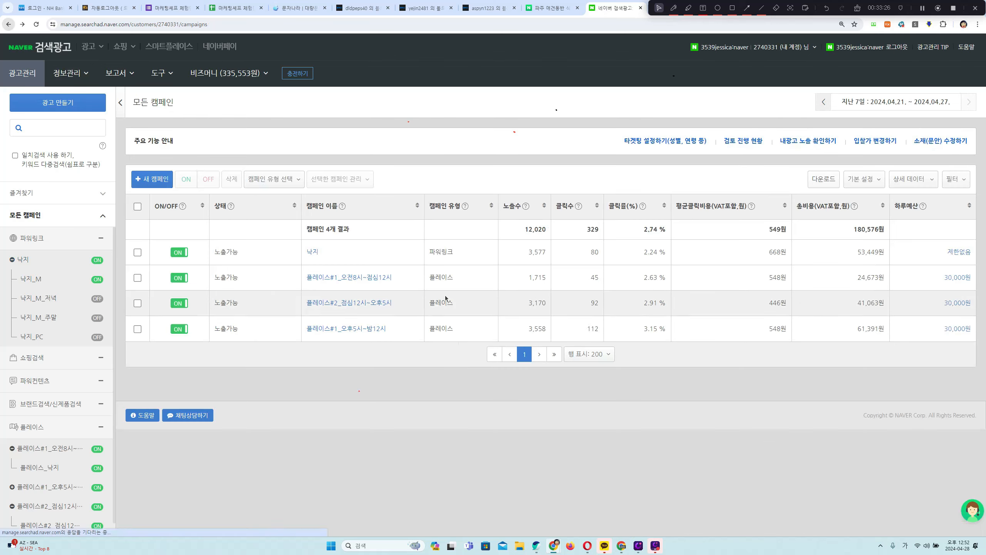
pyautogui.click(366, 277)
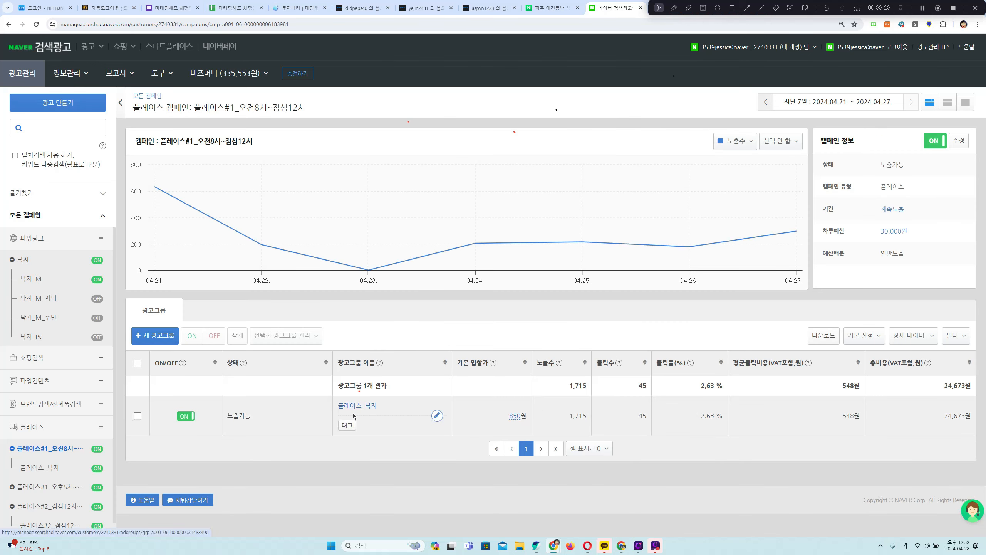
pyautogui.click(347, 425)
pyautogui.moveTo(636, 285); pyautogui.dragTo(339, 243)
pyautogui.click(369, 140)
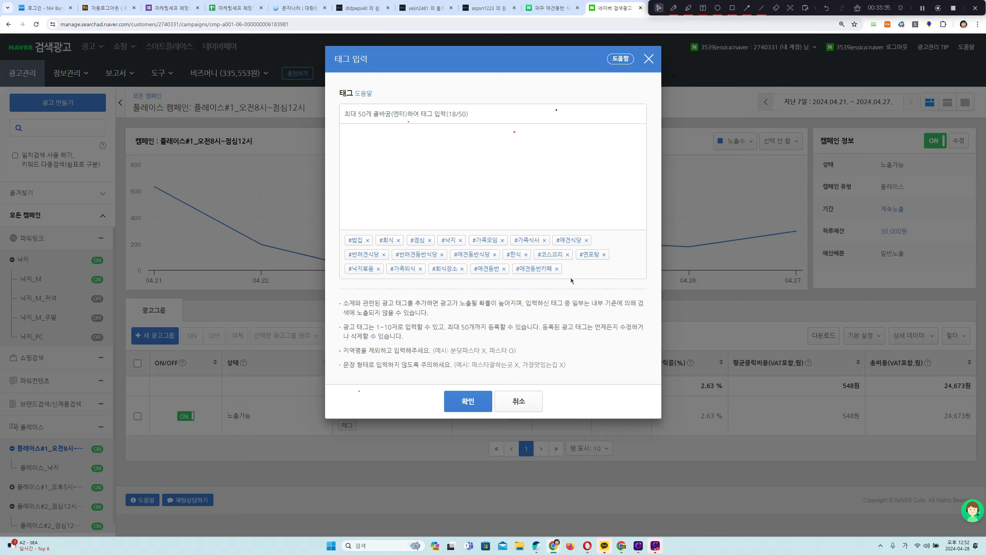
pyautogui.moveTo(572, 268); pyautogui.dragTo(334, 242)
pyautogui.click(375, 184)
pyautogui.click(519, 401)
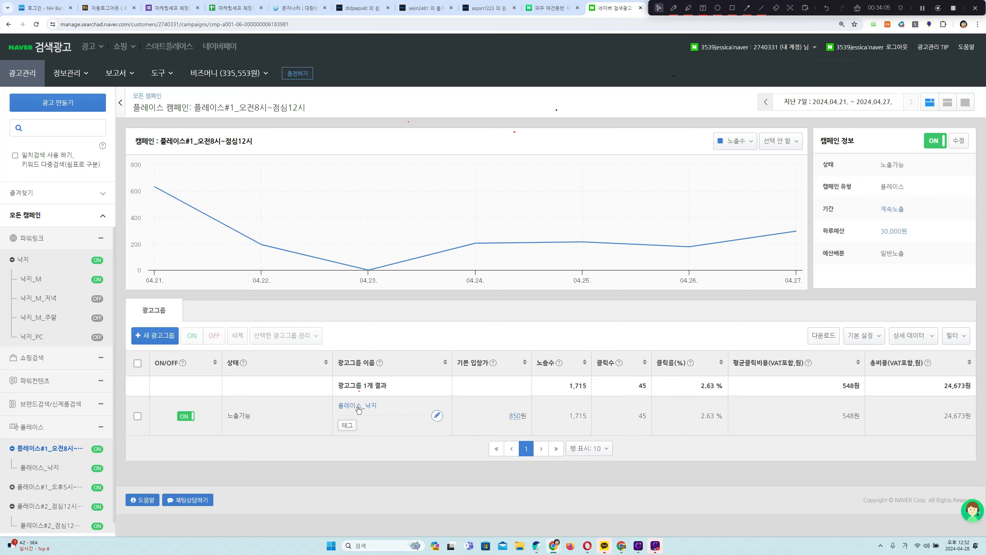
# Reopen the 플레이스_낙지 ad group's tags, read the tag entry guidelines and close the dialog.
pyautogui.click(347, 424)
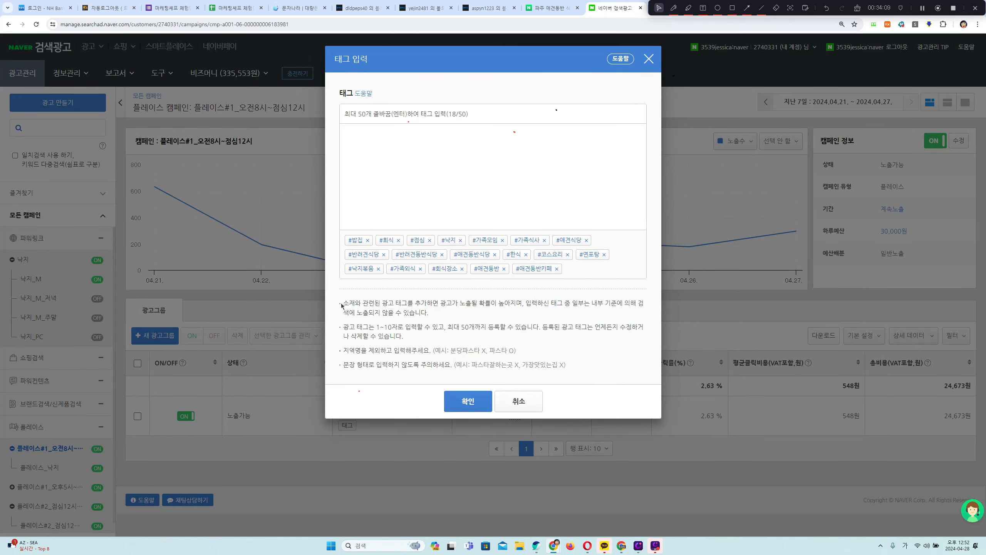
pyautogui.moveTo(341, 306); pyautogui.dragTo(594, 366)
pyautogui.click(594, 364)
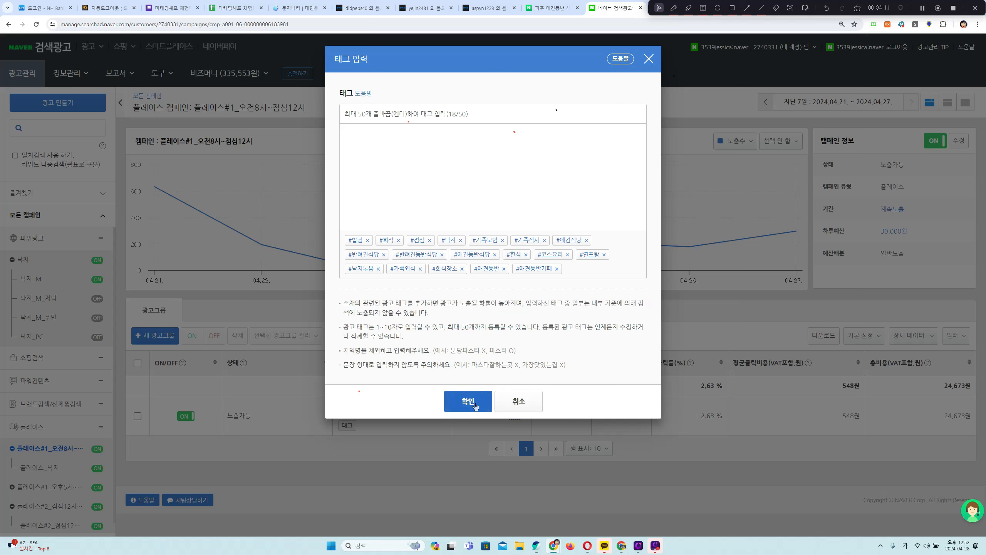
pyautogui.moveTo(350, 366); pyautogui.dragTo(507, 366)
pyautogui.click(649, 58)
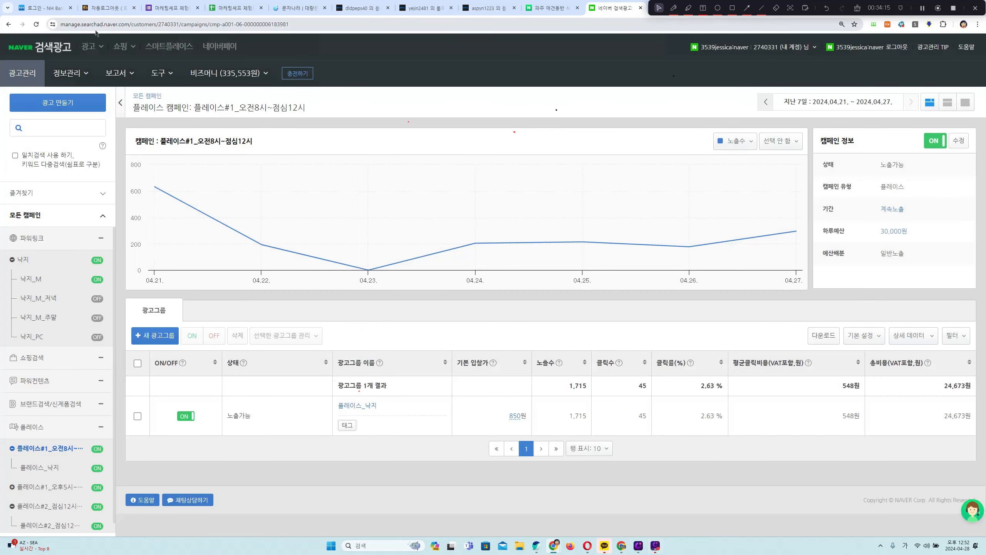
# Open the overview of all campaigns, and rerun the 파주 애견동반 식당 search to check its 파워링크 and 플레이스 listings.
pyautogui.click(25, 78)
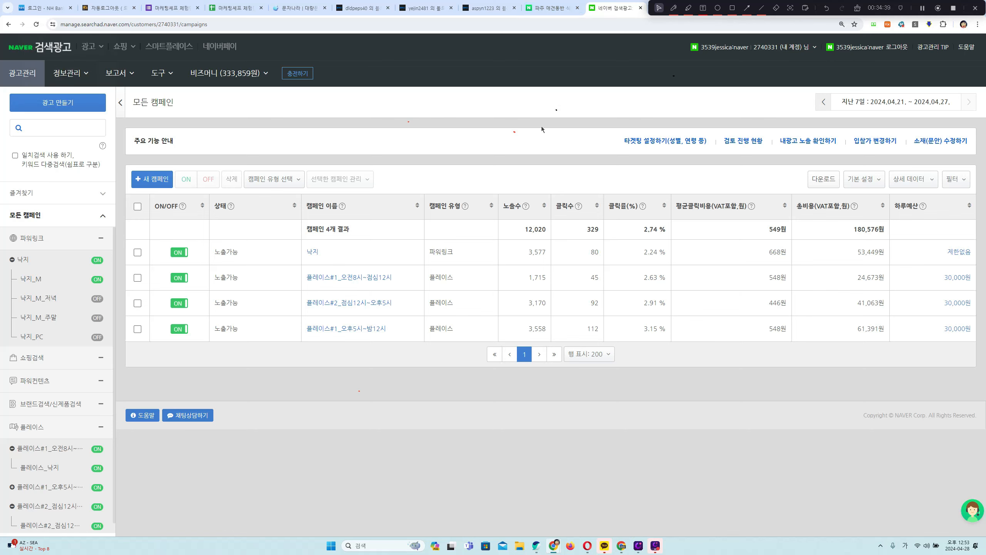
pyautogui.click(558, 6)
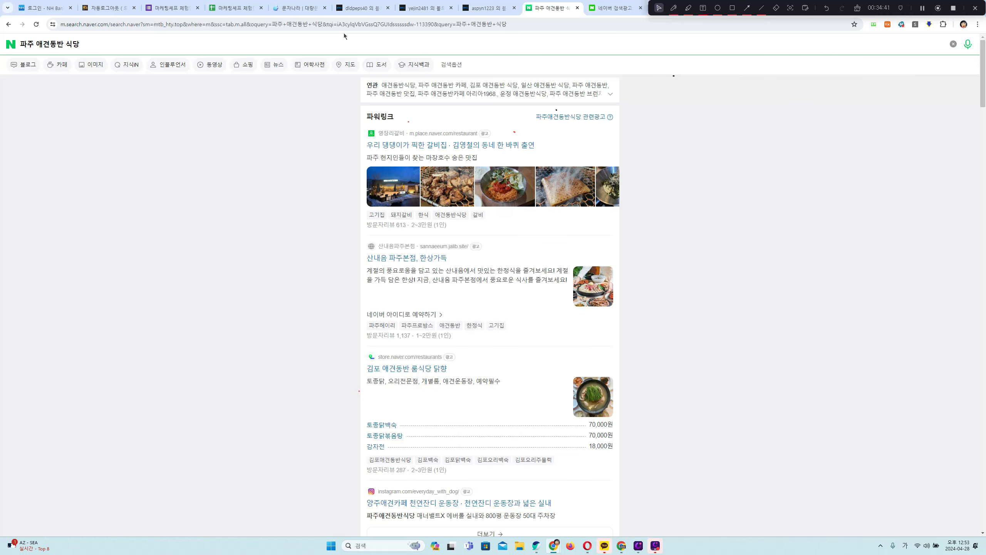
pyautogui.click(318, 39)
pyautogui.press('Return')
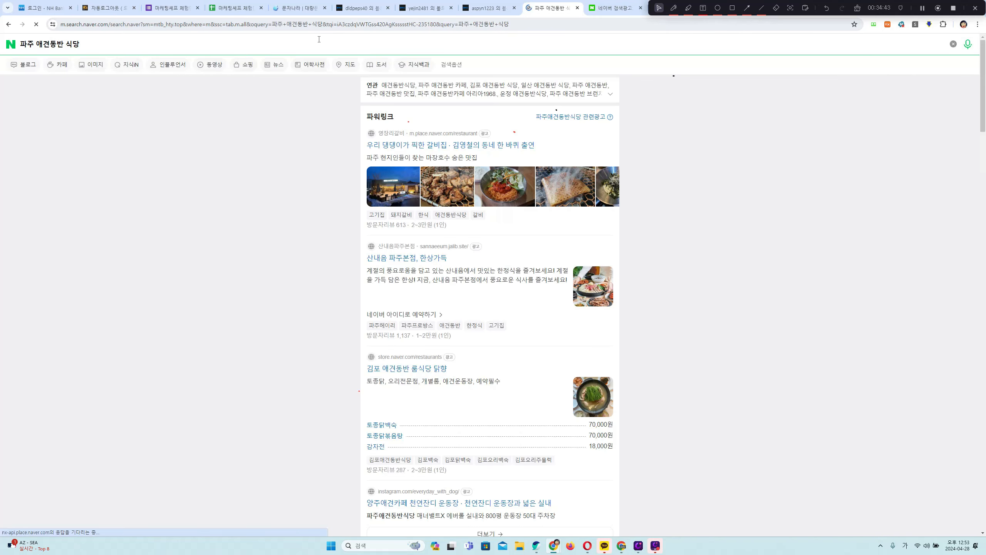
pyautogui.scroll(-5, 212, 399)
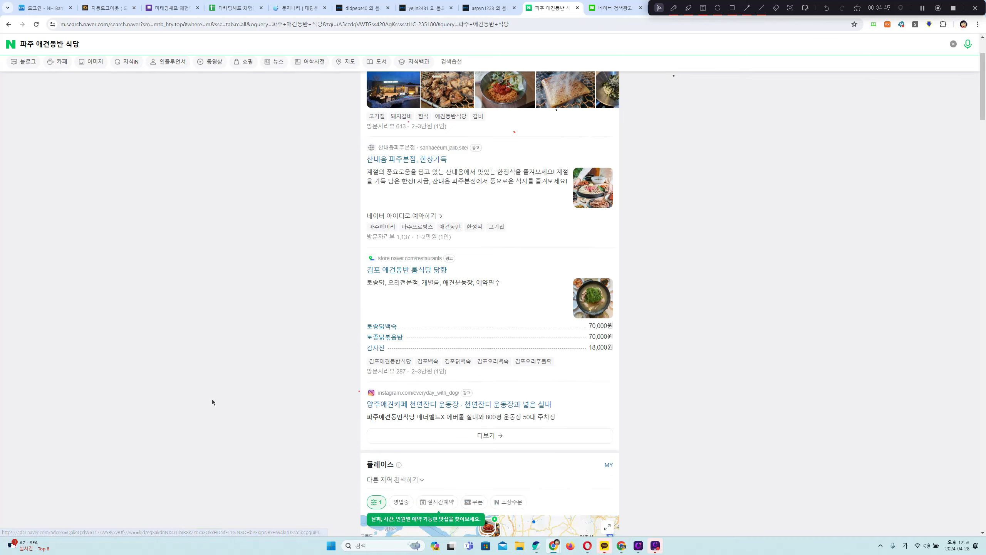
# Search Naver for 낙지생각 헤이리.
pyautogui.click(196, 53)
pyautogui.press('BackSpace')
pyautogui.press('BackSpace')
pyautogui.press('BackSpace')
pyautogui.press('BackSpace')
pyautogui.press('BackSpace')
pyautogui.press('BackSpace')
pyautogui.press('BackSpace')
pyautogui.press('BackSpace')
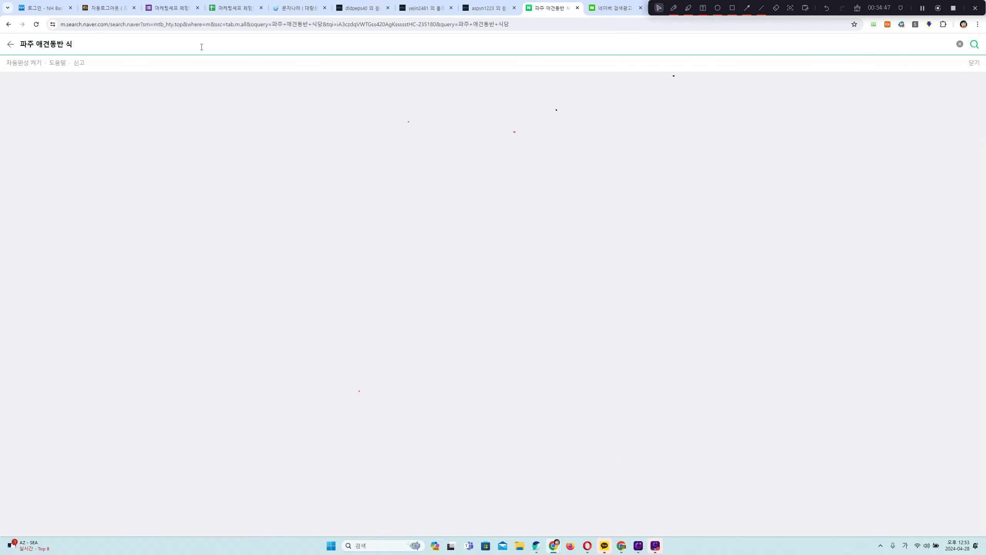
pyautogui.press('BackSpace')
pyautogui.press('BackSpace')
pyautogui.write('ㅣ카')
pyautogui.press('BackSpace')
pyautogui.press('BackSpace')
pyautogui.write('칵')
pyautogui.press('BackSpace')
pyautogui.press('BackSpace')
pyautogui.write('ㅏ페')
pyautogui.press('BackSpace')
pyautogui.press('BackSpace')
pyautogui.press('BackSpace')
pyautogui.write('나ㄱ지생')
pyautogui.write('각 헤이리')
pyautogui.press('Return')
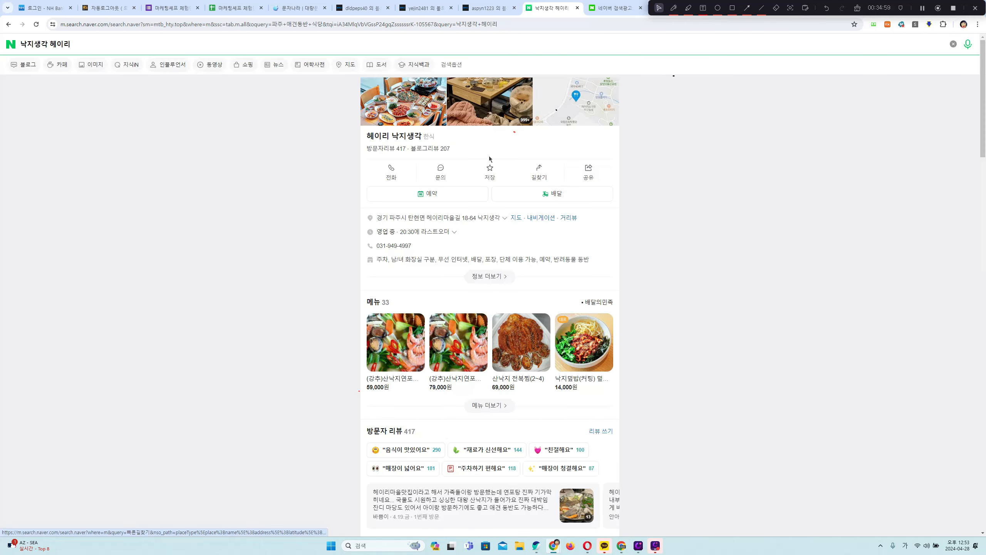
# Save the 헤이리 낙지생각 place and circle the 애견동반식당 wording of the first entry in its blog reviews in red.
pyautogui.click(490, 169)
pyautogui.click(442, 151)
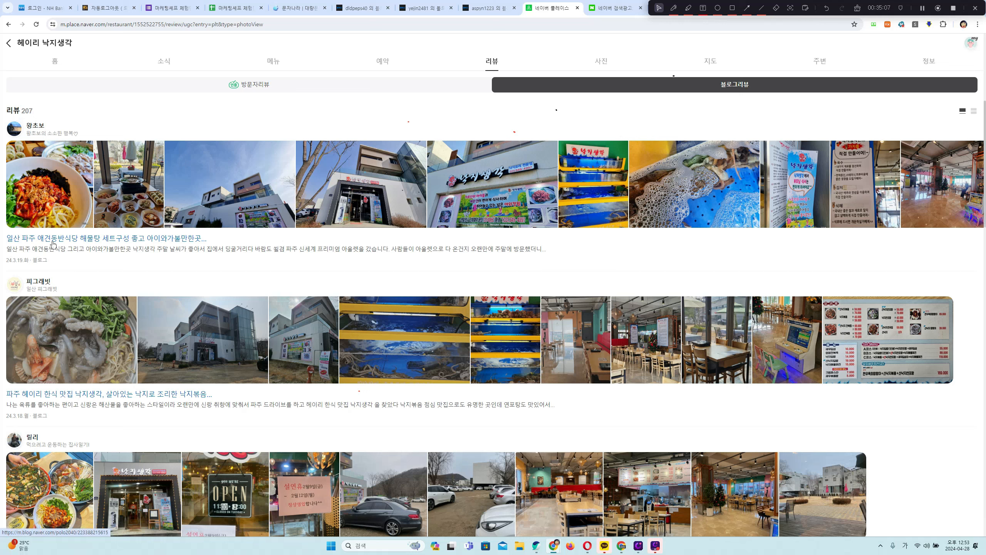
pyautogui.click(674, 7)
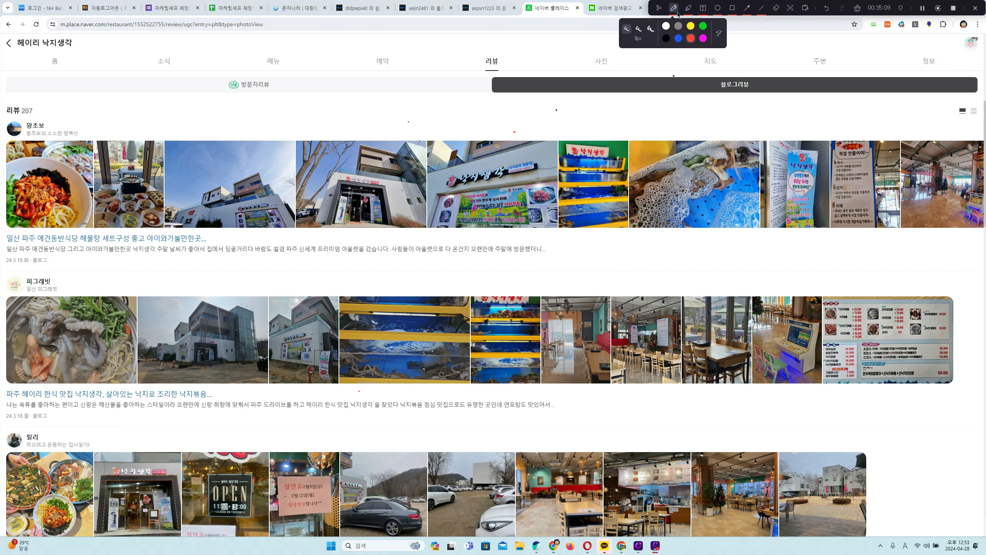
pyautogui.moveTo(39, 229)
pyautogui.mouseDown()
pyautogui.moveTo(112, 257)
pyautogui.moveTo(4, 230)
pyautogui.mouseUp()
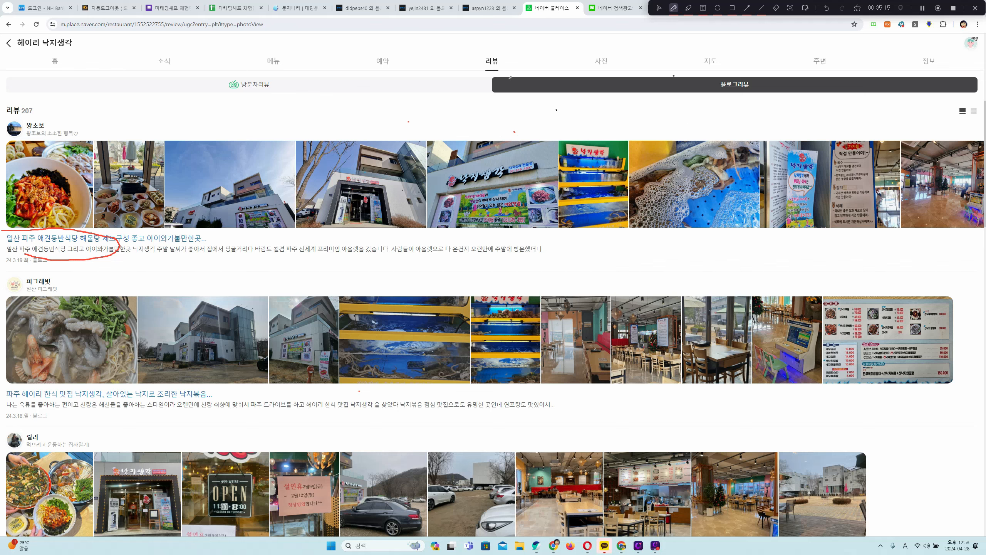
pyautogui.click(659, 7)
# Look through the blog review titles for 애견동반 keywords and return to the 낙지생각 헤이리 search results.
pyautogui.scroll(-2, 985, 139)
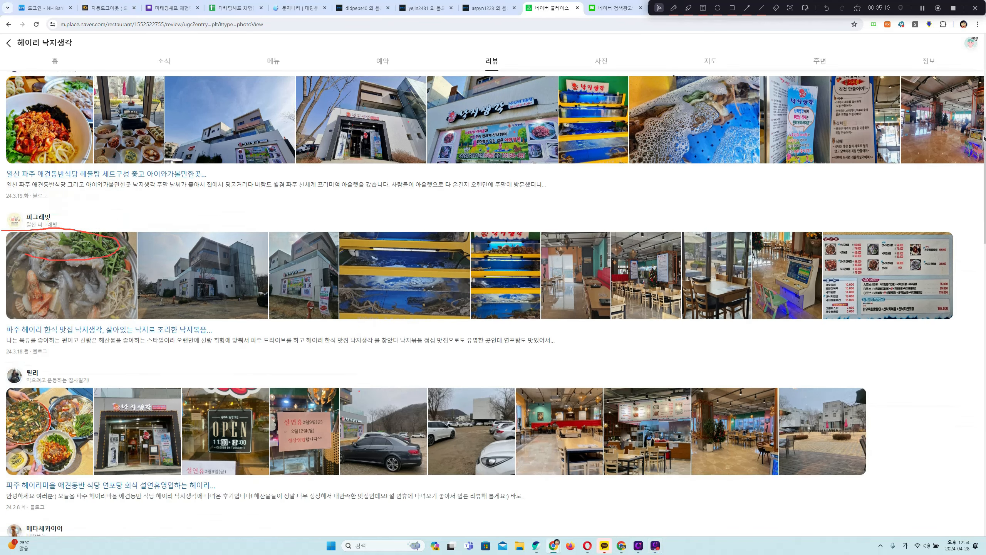
pyautogui.scroll(-5, 984, 139)
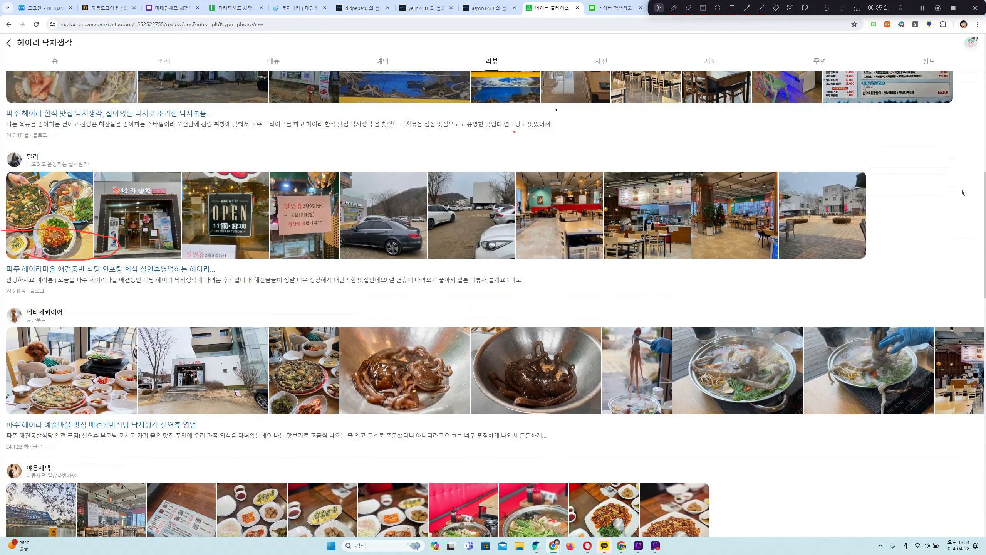
pyautogui.scroll(-3, 962, 192)
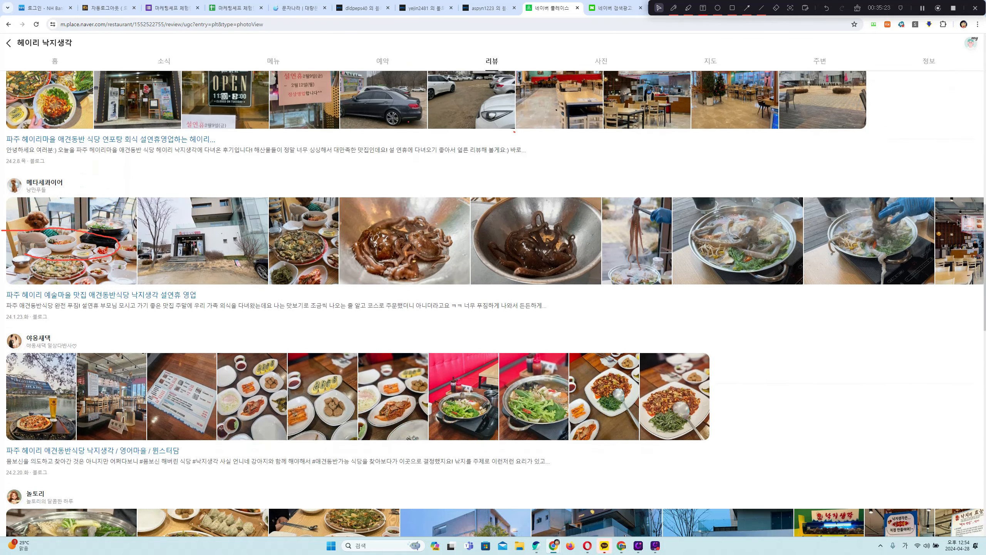
pyautogui.scroll(-1, 958, 223)
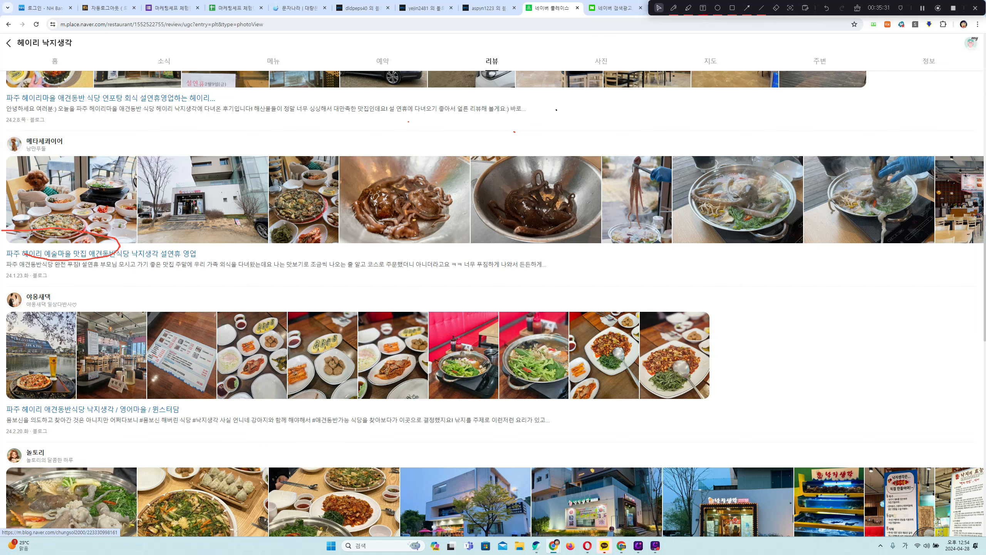
pyautogui.moveTo(979, 224); pyautogui.dragTo(979, 223)
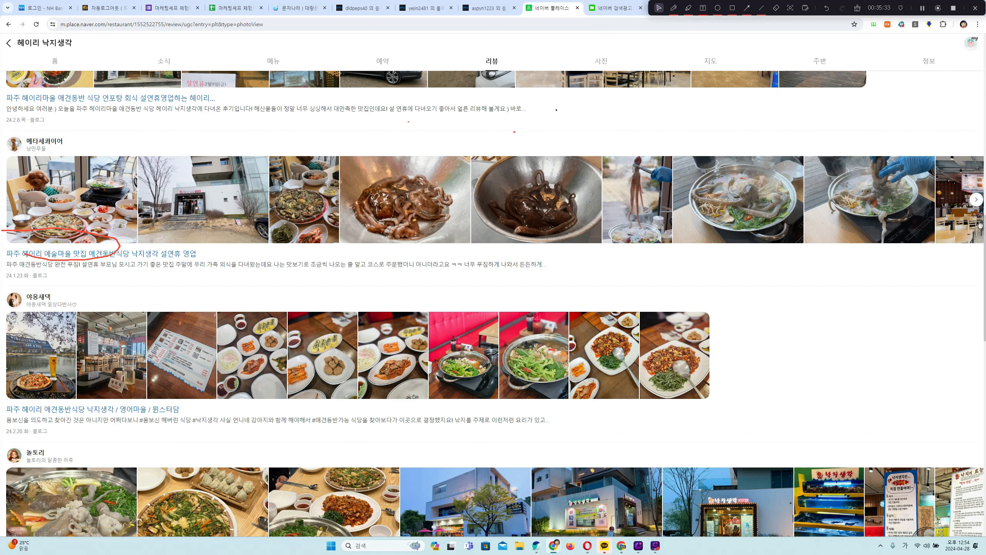
pyautogui.scroll(-4, 969, 281)
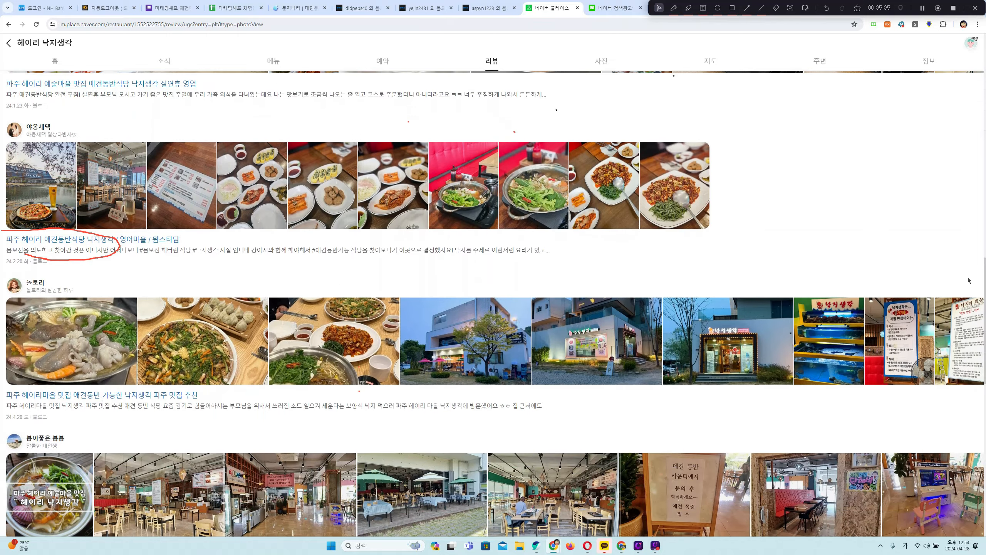
pyautogui.scroll(-6, 969, 280)
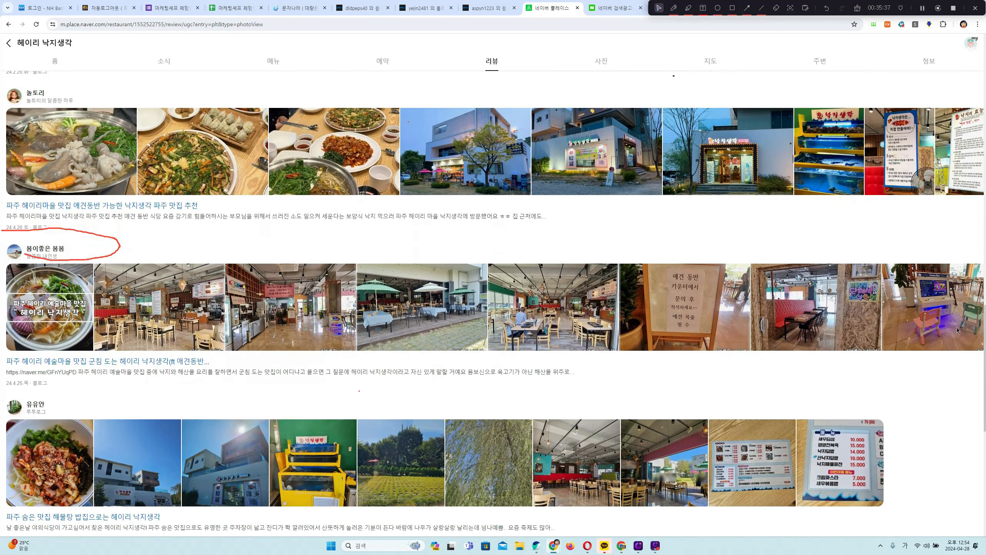
pyautogui.scroll(10, 954, 345)
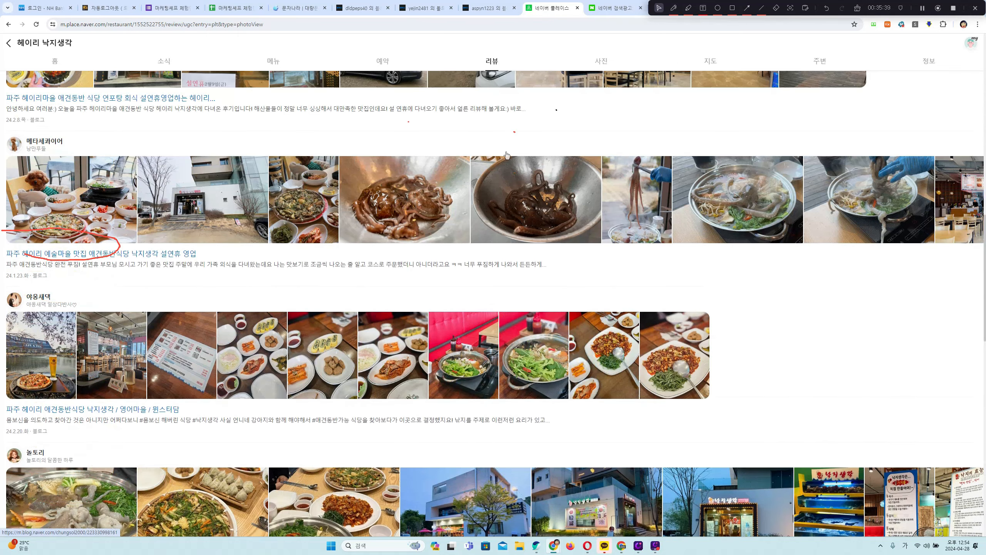
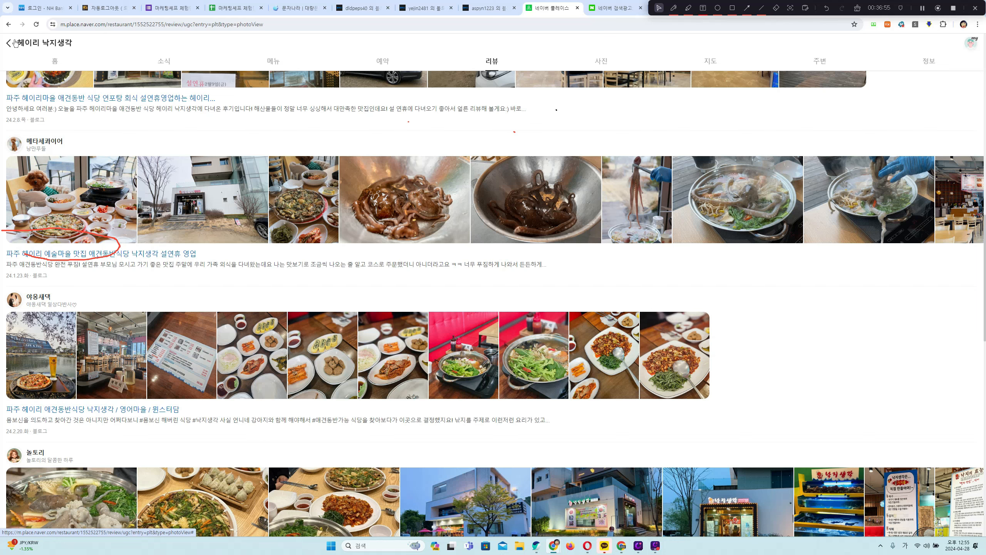
pyautogui.click(15, 43)
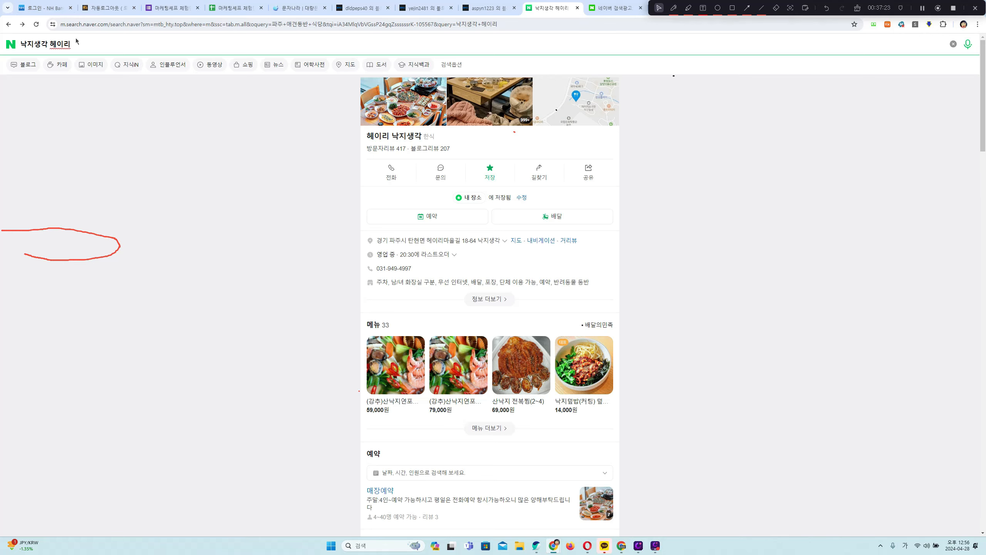
# Search Naver for 파주 삼겹살.
pyautogui.click(23, 47)
pyautogui.click(78, 46)
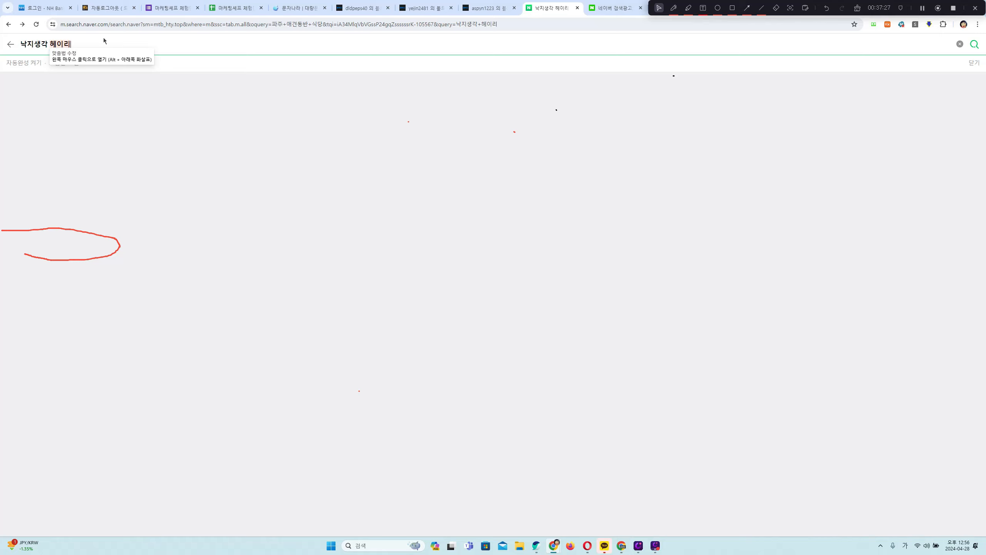
pyautogui.press('BackSpace')
pyautogui.press('BackSpace')
pyautogui.press('BackSpace')
pyautogui.press('BackSpace')
pyautogui.press('BackSpace')
pyautogui.press('BackSpace')
pyautogui.press('BackSpace')
pyautogui.press('BackSpace')
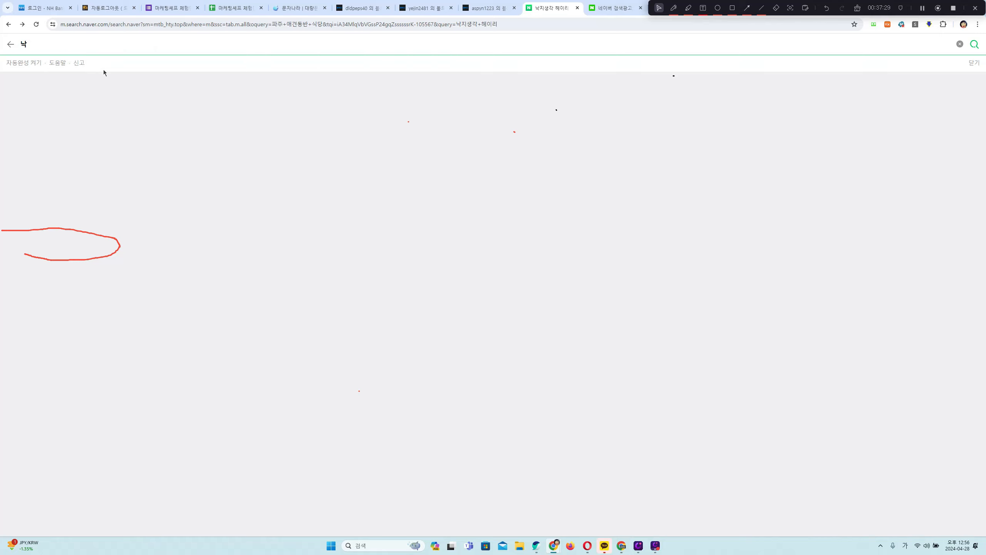
pyautogui.write('패주 애계')
pyautogui.press('BackSpace')
pyautogui.press('BackSpace')
pyautogui.press('BackSpace')
pyautogui.write('ㄱ아')
pyautogui.press('BackSpace')
pyautogui.press('BackSpace')
pyautogui.press('BackSpace')
pyautogui.write('고기집')
pyautogui.press('BackSpace')
pyautogui.press('BackSpace')
pyautogui.press('BackSpace')
pyautogui.press('BackSpace')
pyautogui.press('BackSpace')
pyautogui.write('삼겹살')
pyautogui.press('Return')
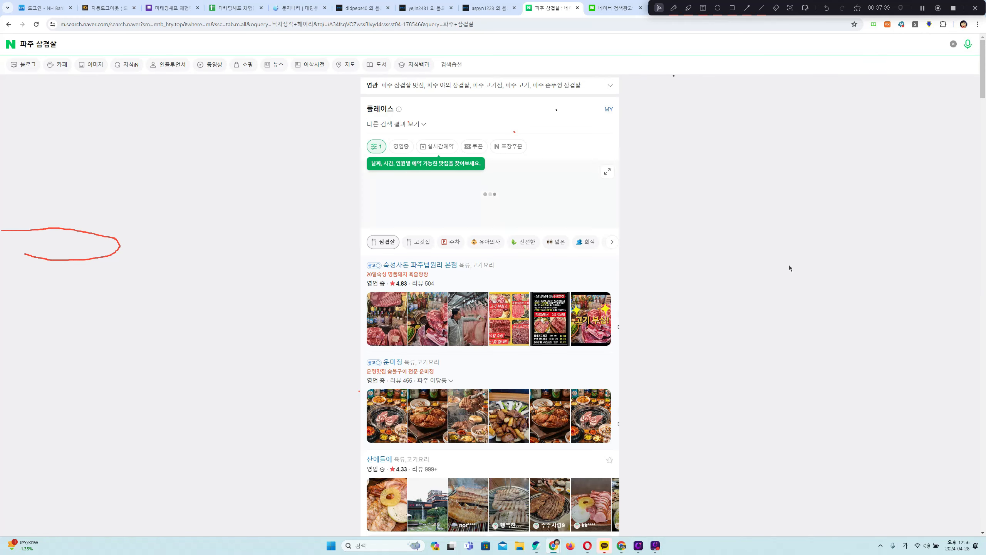
# Highlight the advertised places 숙성사돈 파주법원리 본점 and 운미정 in the 플레이스 results, and clear the highlight.
pyautogui.scroll(-5, 490, 109)
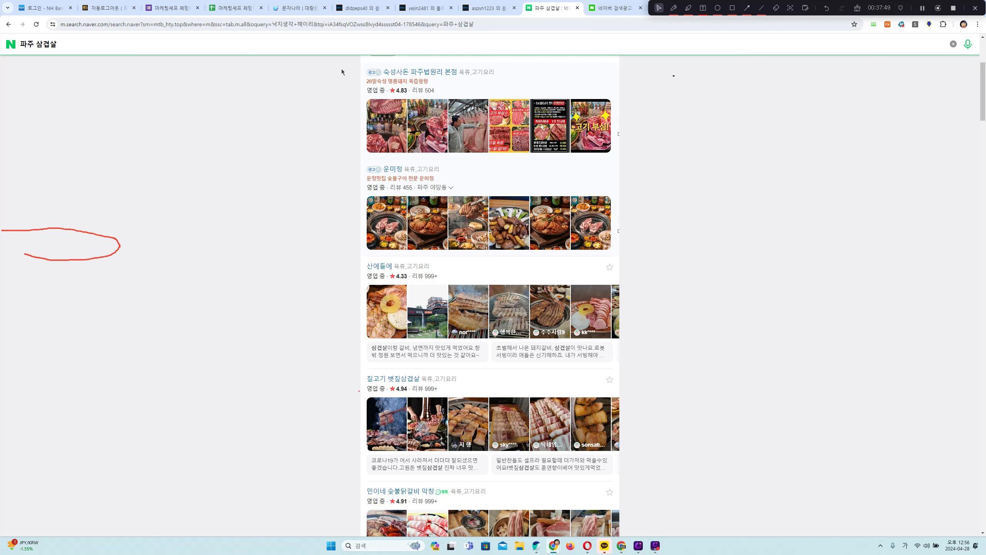
pyautogui.moveTo(341, 70); pyautogui.dragTo(507, 77)
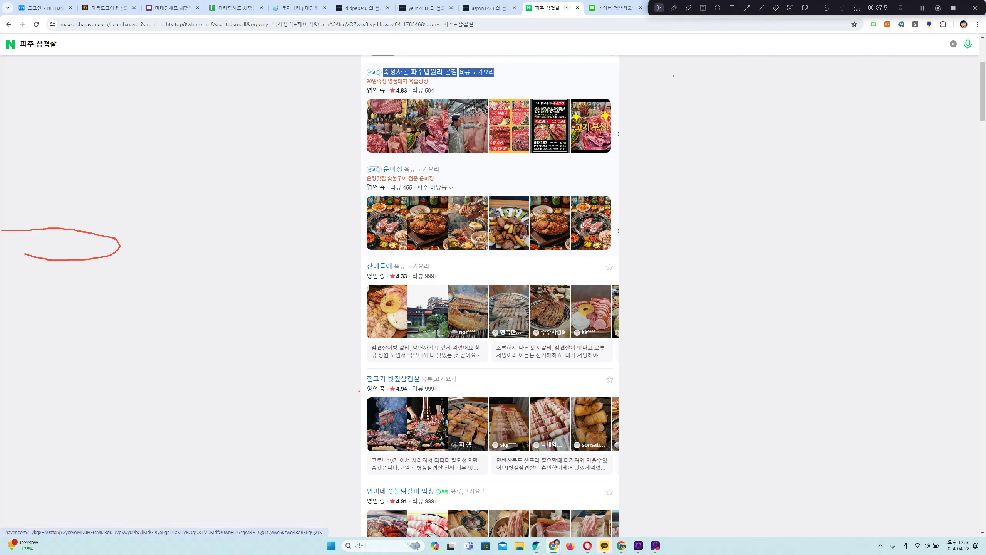
pyautogui.click(403, 63)
pyautogui.moveTo(361, 175); pyautogui.dragTo(441, 171)
pyautogui.click(356, 84)
pyautogui.moveTo(356, 83); pyautogui.dragTo(391, 178)
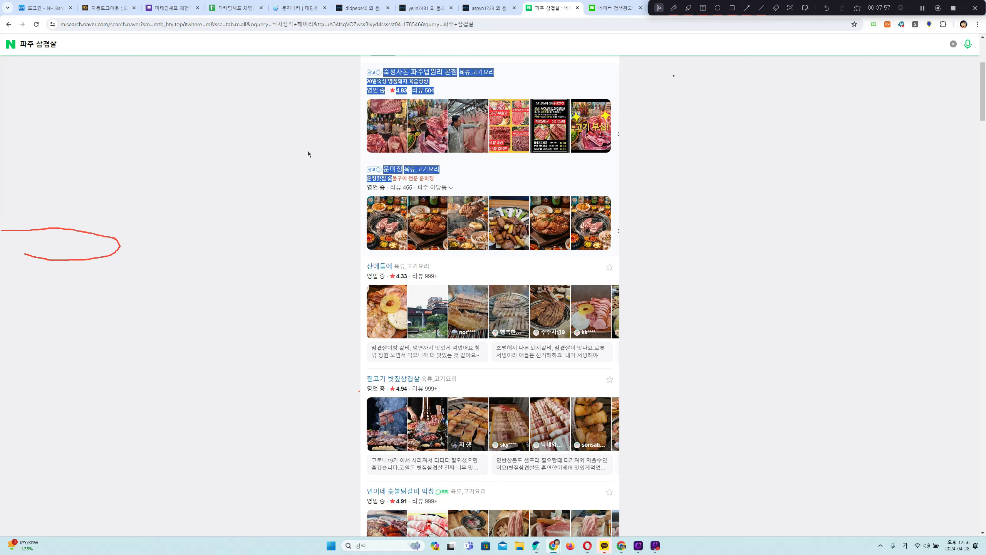
pyautogui.click(333, 106)
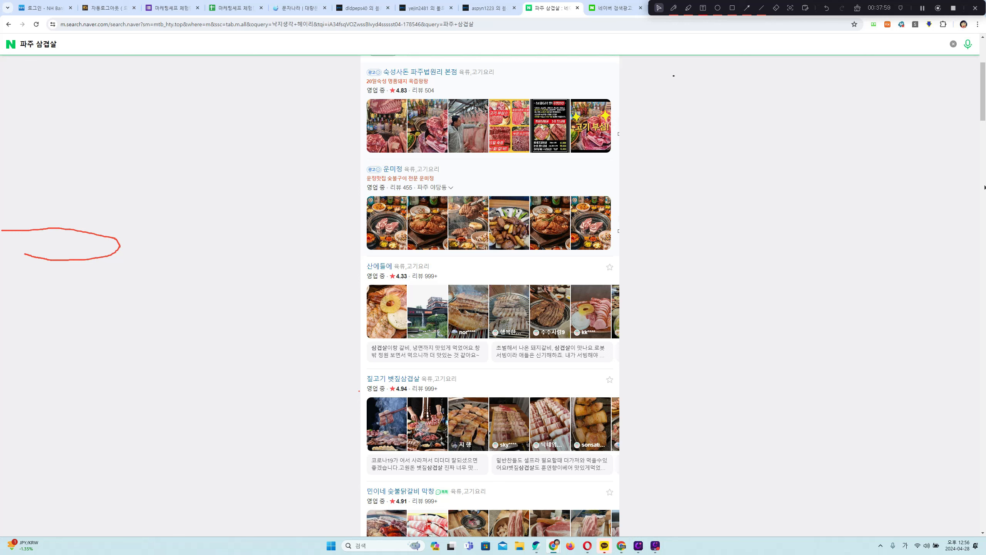
# Highlight both 광고 listings below the 플레이스 map as one block and clear the selection.
pyautogui.moveTo(983, 120); pyautogui.dragTo(983, 102)
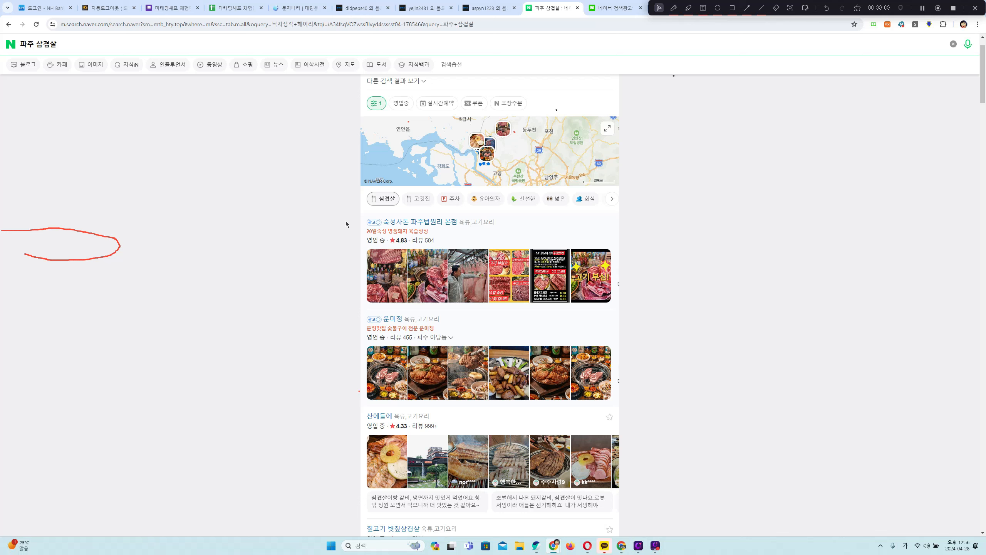
pyautogui.moveTo(346, 223); pyautogui.dragTo(473, 335)
pyautogui.click(302, 324)
pyautogui.moveTo(352, 215); pyautogui.dragTo(503, 334)
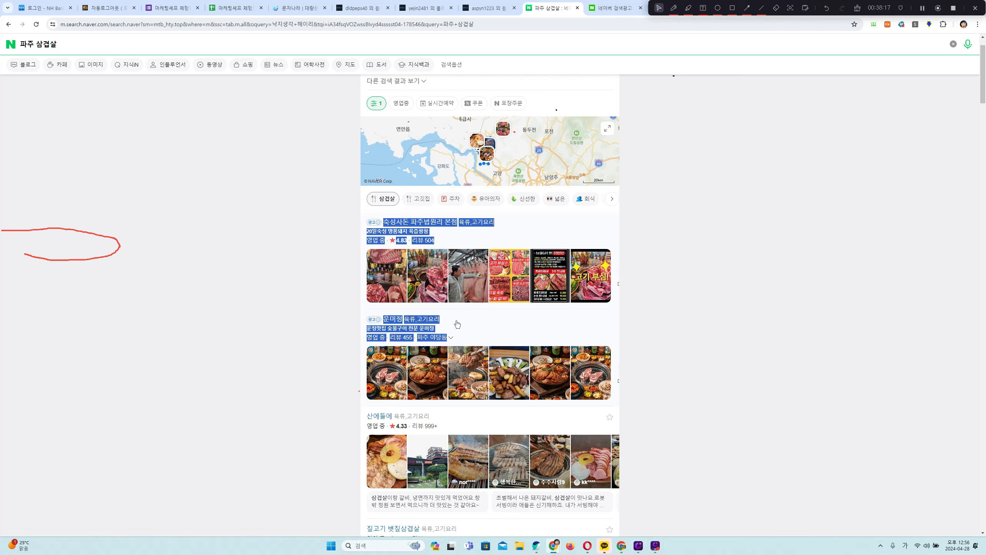
pyautogui.click(322, 292)
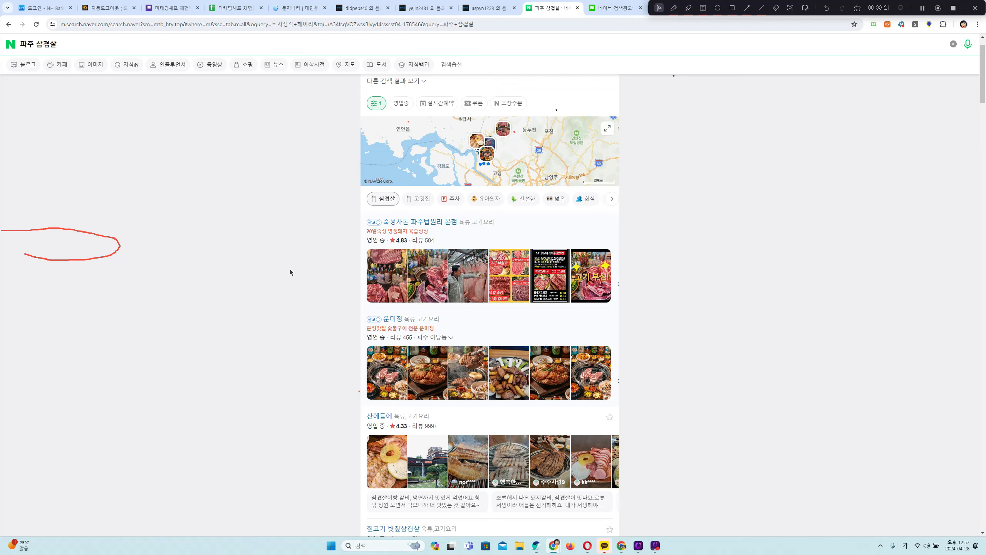
# Point out the two advertised 파주 삼겹살 places once more and return to the overview of all campaigns.
pyautogui.click(41, 48)
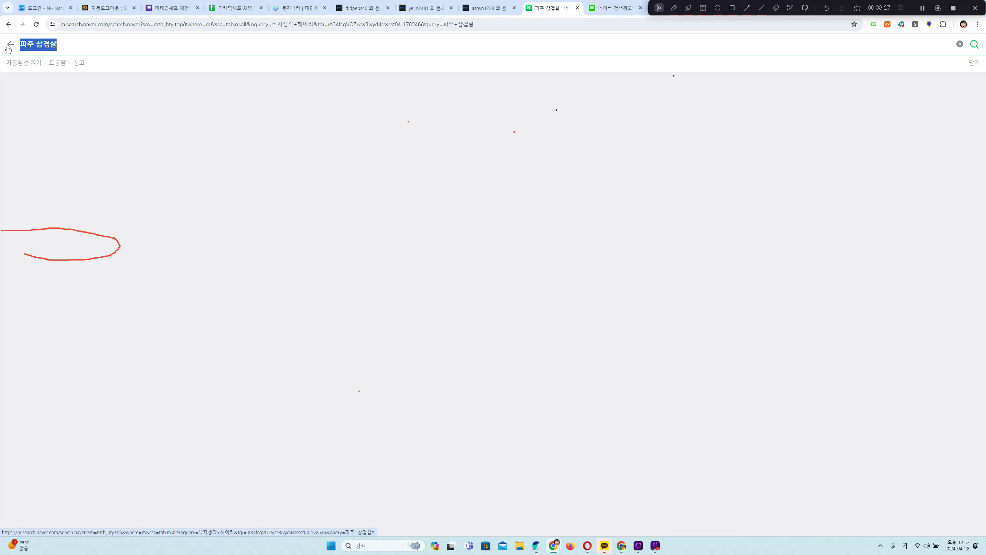
pyautogui.click(10, 46)
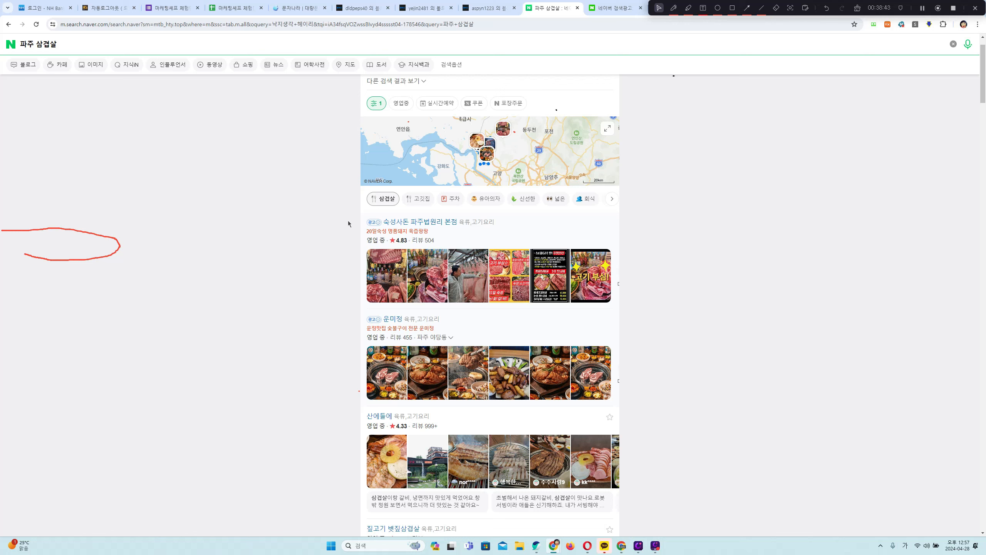
pyautogui.moveTo(348, 223); pyautogui.dragTo(504, 311)
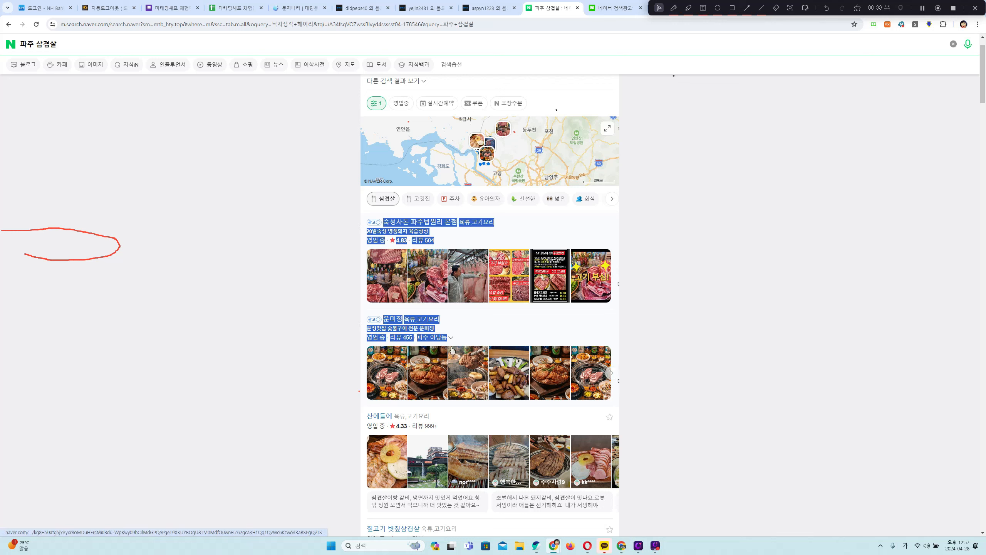
pyautogui.click(282, 211)
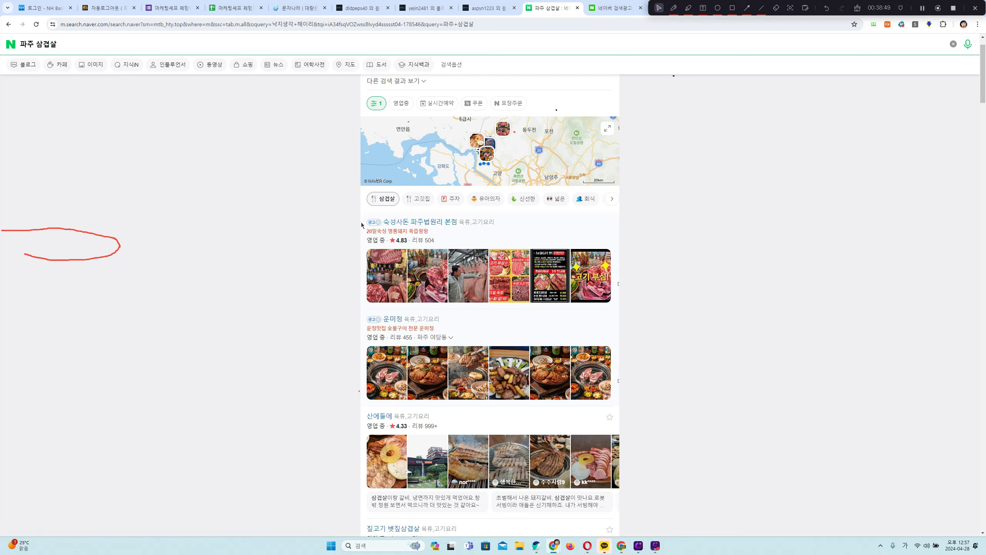
pyautogui.click(8, 25)
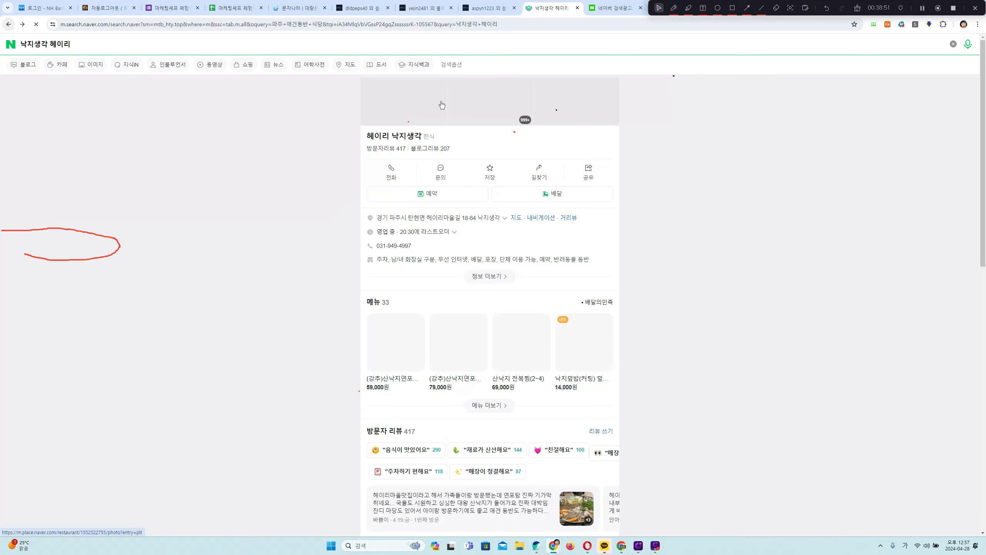
pyautogui.hotkey('ctrl', 'Tab')
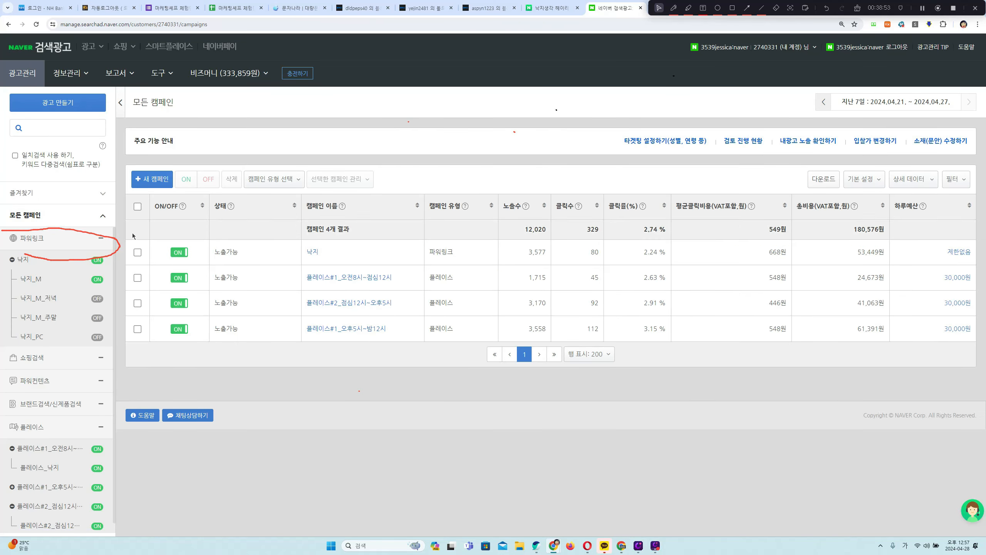